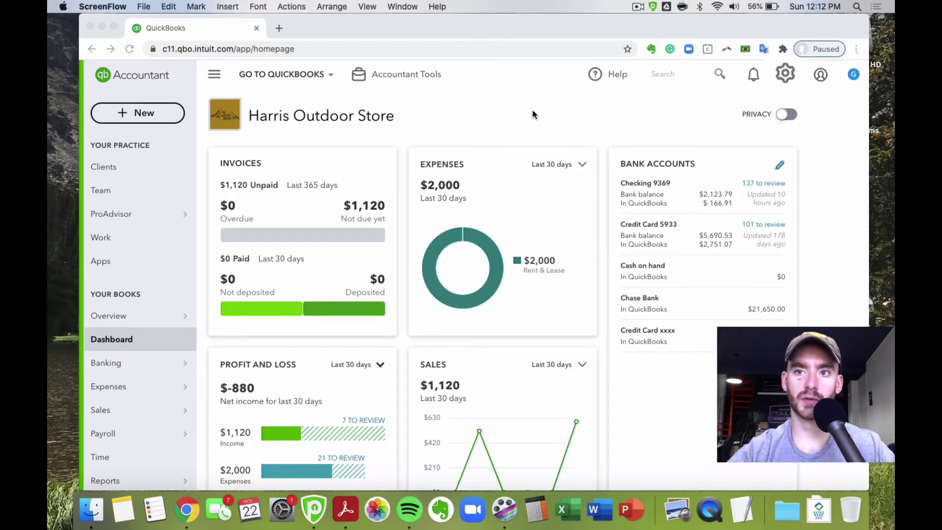
Open the sales section of the company settings and find the products and services options
{"action": "left_click", "coordinate": [785, 73]}
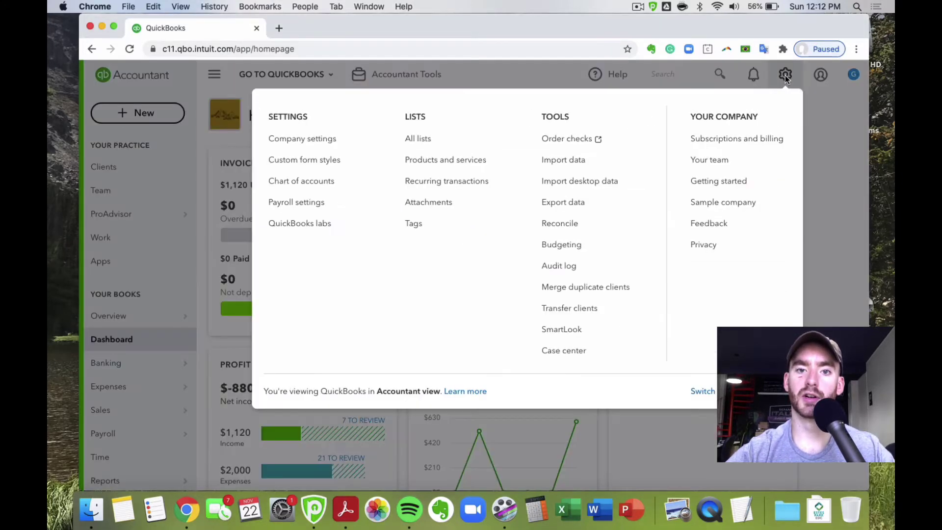
{"action": "left_click", "coordinate": [349, 142]}
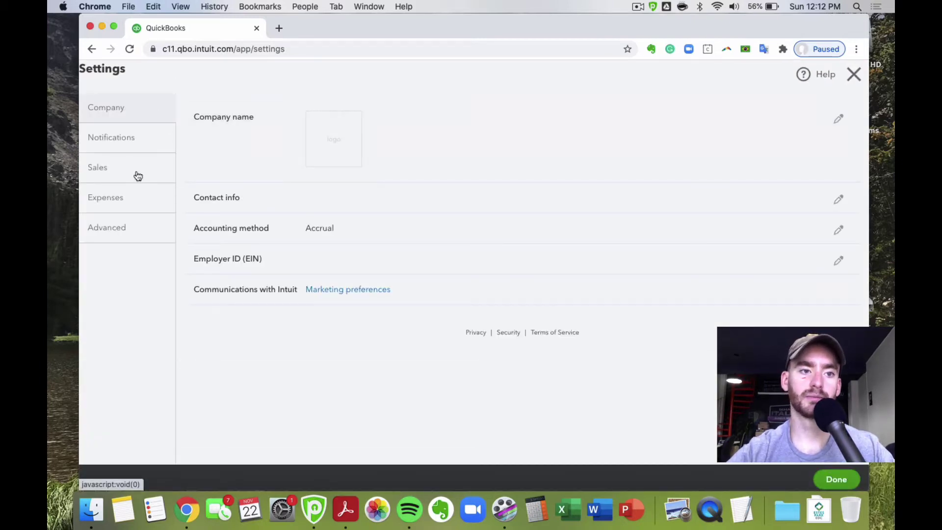
{"action": "left_click", "coordinate": [118, 178]}
{"action": "scroll", "coordinate": [387, 231], "scroll_direction": "down", "scroll_amount": 3}
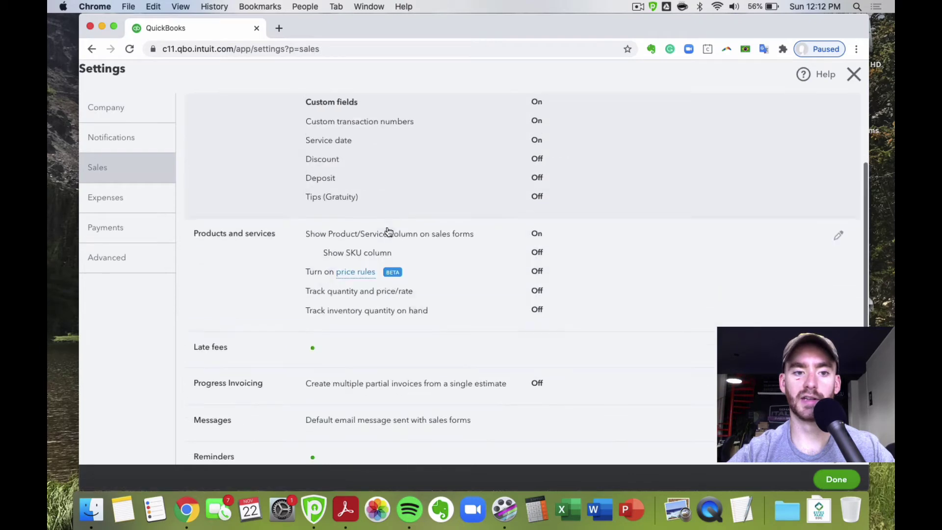
{"action": "scroll", "coordinate": [623, 273], "scroll_direction": "down", "scroll_amount": 1}
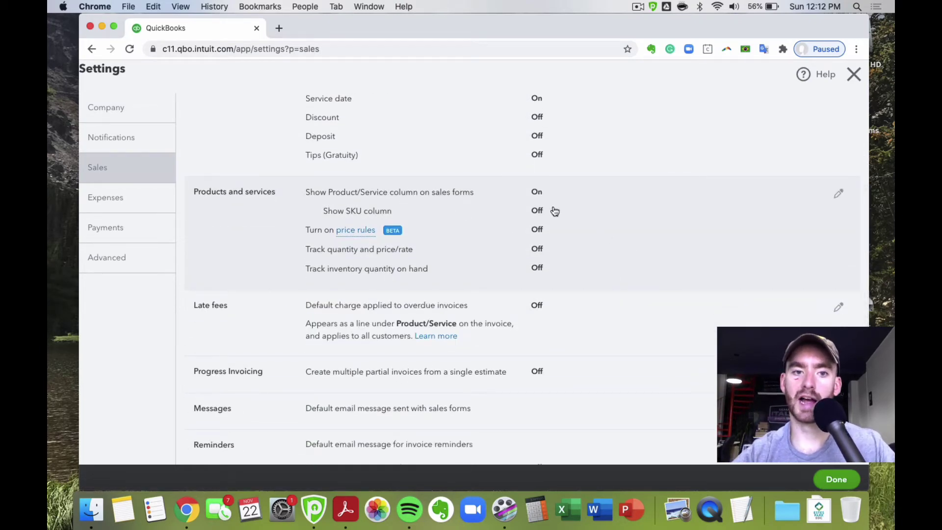
Turn on the SKU column, quantity and price/rate tracking, and inventory quantity tracking for products and services, then save and close the settings
{"action": "left_click", "coordinate": [625, 221]}
{"action": "scroll", "coordinate": [626, 222], "scroll_direction": "down", "scroll_amount": 1}
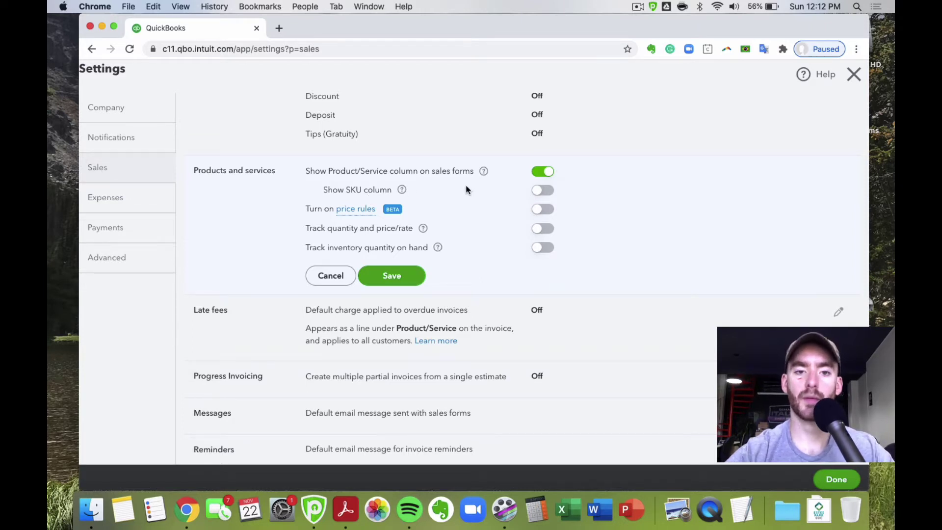
{"action": "left_click", "coordinate": [542, 191]}
{"action": "scroll", "coordinate": [474, 215], "scroll_direction": "down", "scroll_amount": 1}
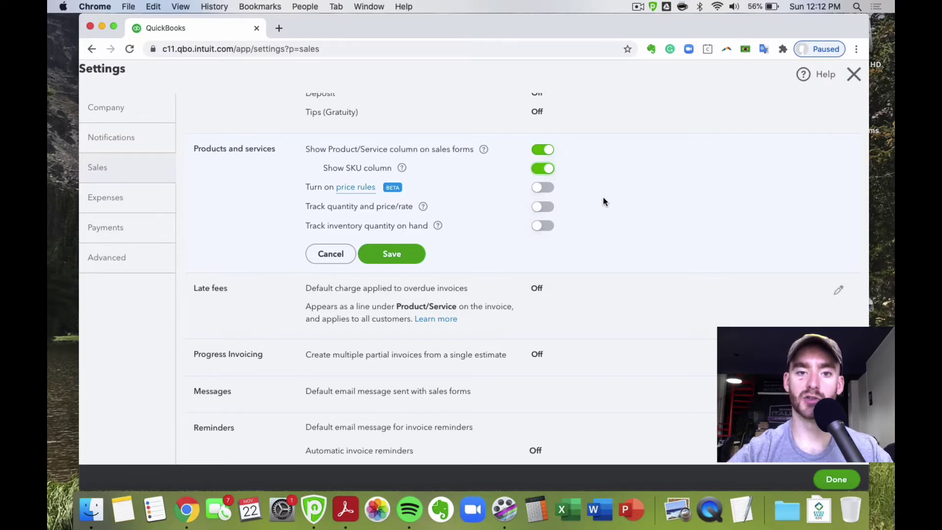
{"action": "left_click", "coordinate": [553, 207]}
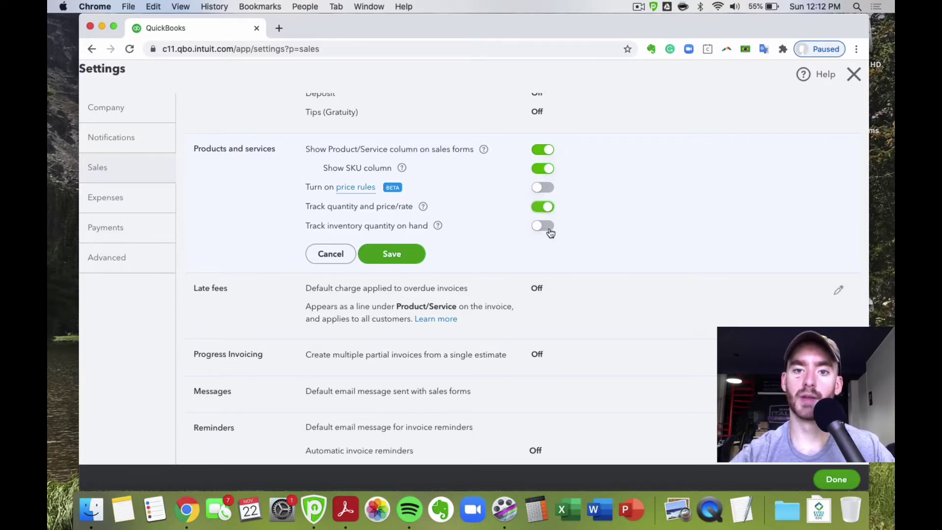
{"action": "left_click", "coordinate": [546, 226]}
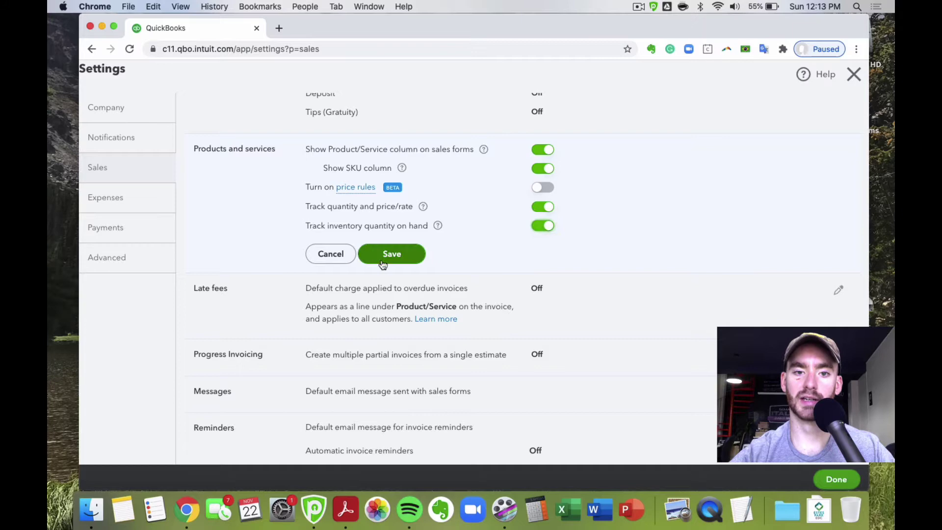
{"action": "left_click", "coordinate": [414, 253]}
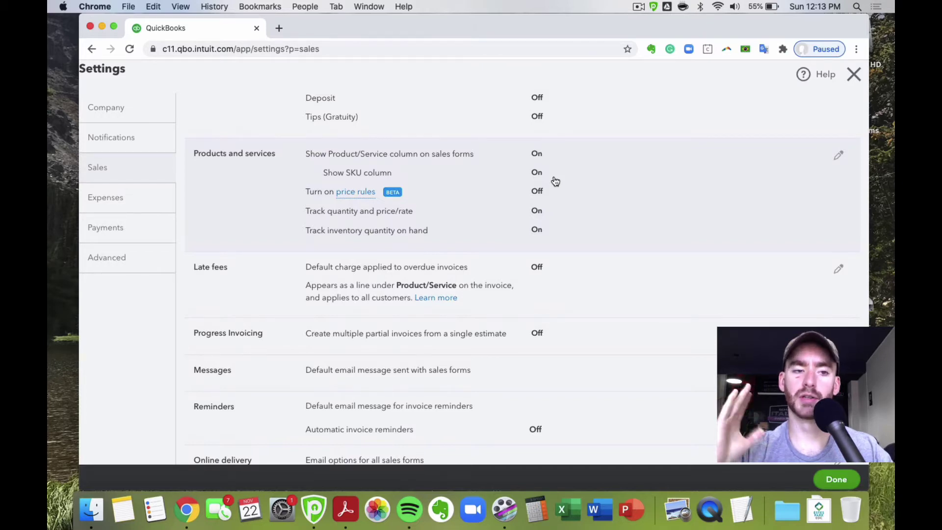
{"action": "left_click", "coordinate": [836, 480]}
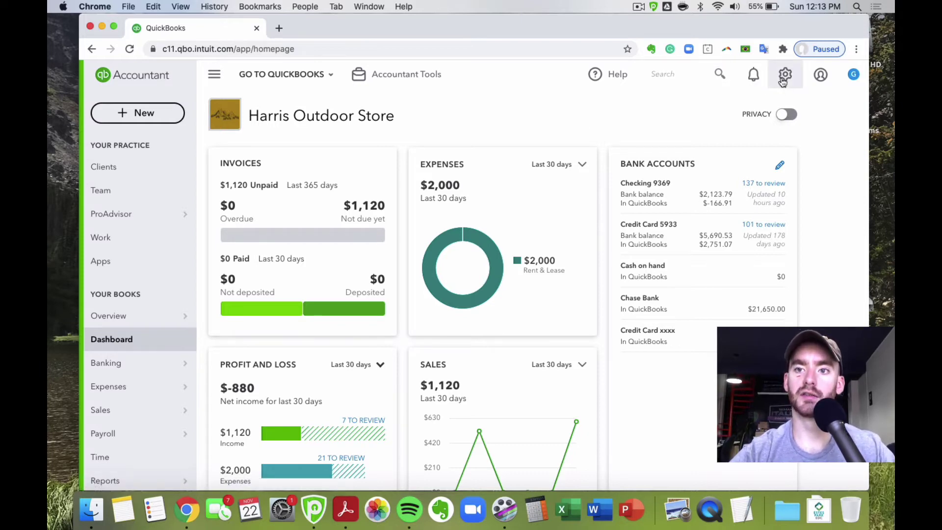
Open the Profit and Loss report from the favorite reports
{"action": "scroll", "coordinate": [138, 261], "scroll_direction": "down", "scroll_amount": 1}
{"action": "scroll", "coordinate": [138, 262], "scroll_direction": "down", "scroll_amount": 5}
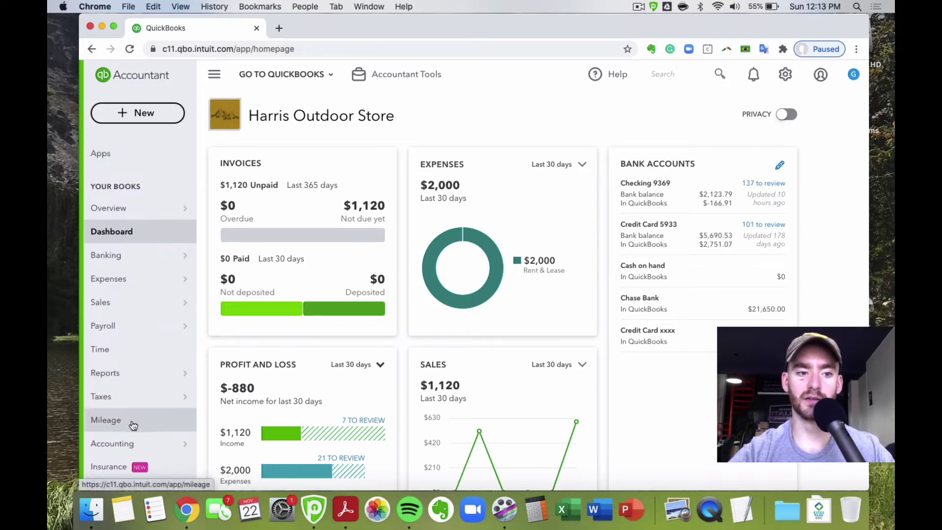
{"action": "mouse_move", "coordinate": [140, 377]}
{"action": "left_click", "coordinate": [246, 375]}
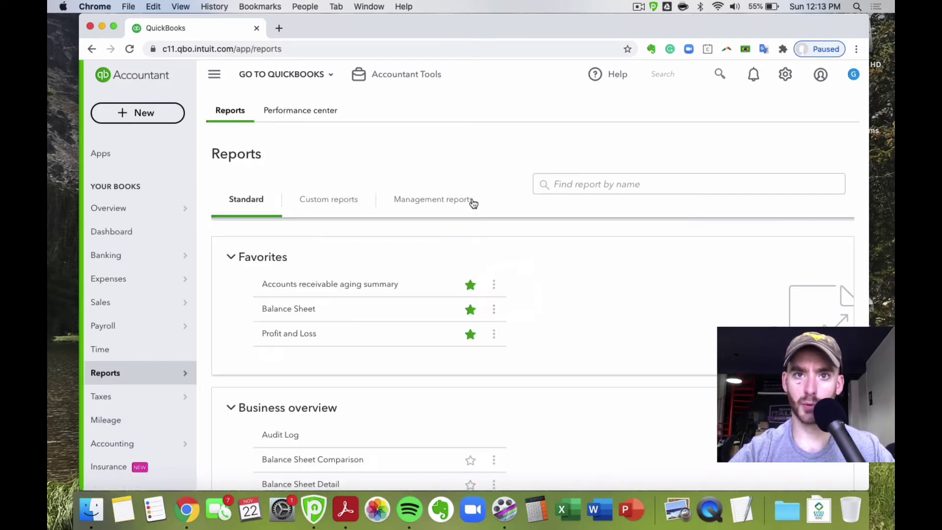
{"action": "left_click", "coordinate": [290, 339]}
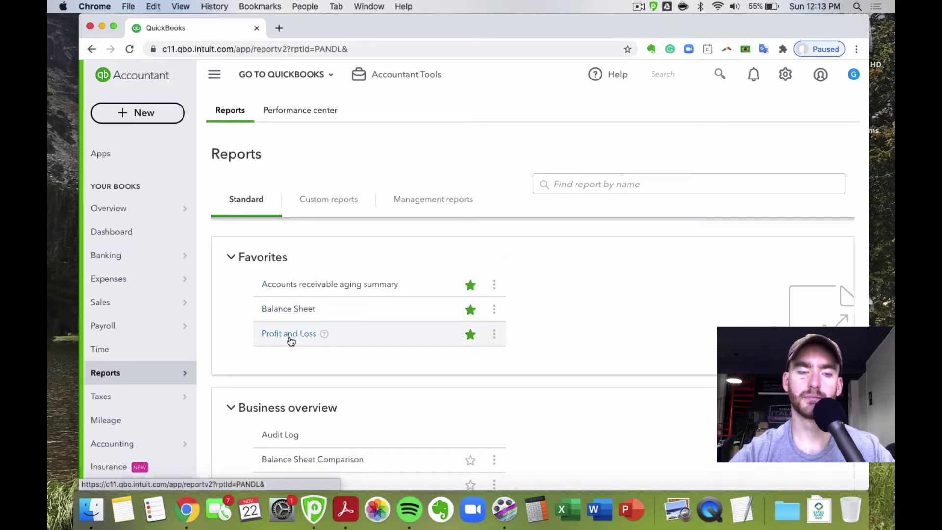
Examine how the sales income accounts and cost of goods sold are broken down in the Profit and Loss report
{"action": "scroll", "coordinate": [489, 208], "scroll_direction": "down", "scroll_amount": 1}
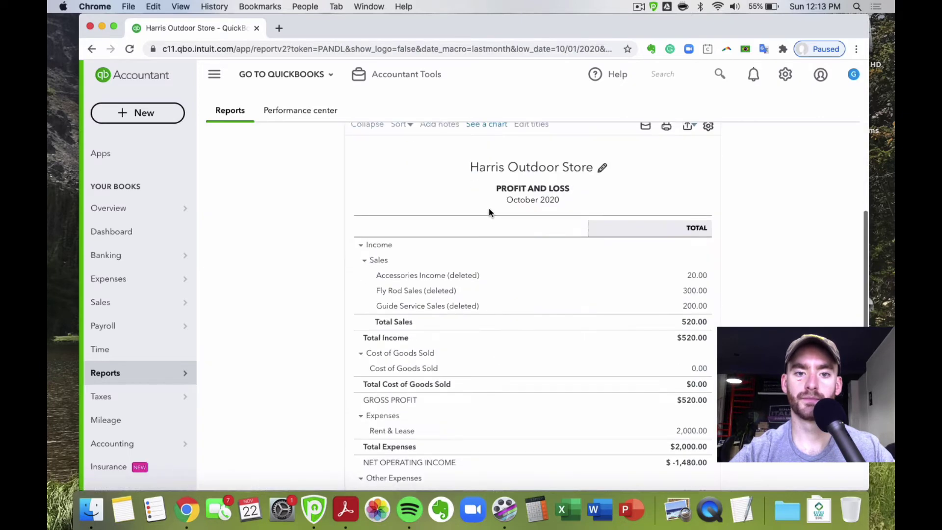
{"action": "scroll", "coordinate": [489, 208], "scroll_direction": "up", "scroll_amount": 2}
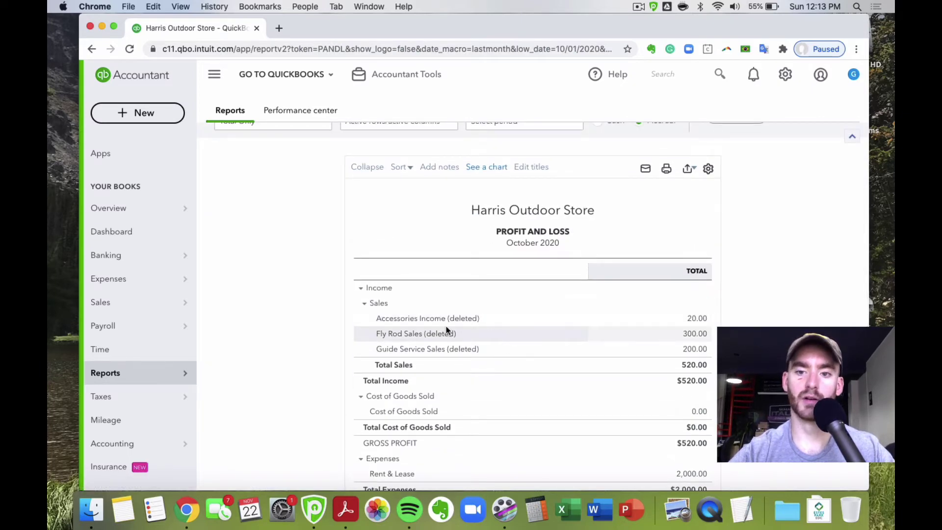
{"action": "scroll", "coordinate": [420, 328], "scroll_direction": "up", "scroll_amount": 1}
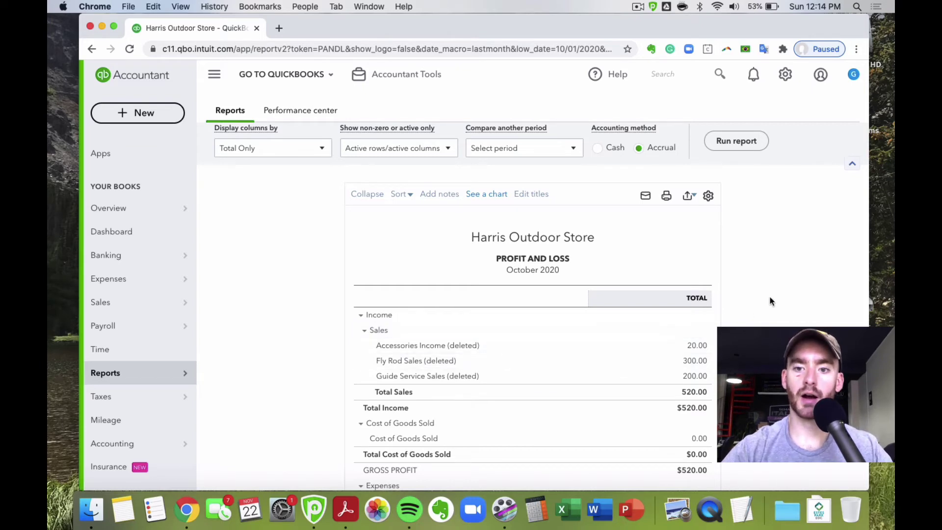
{"action": "scroll", "coordinate": [771, 301], "scroll_direction": "down", "scroll_amount": 1}
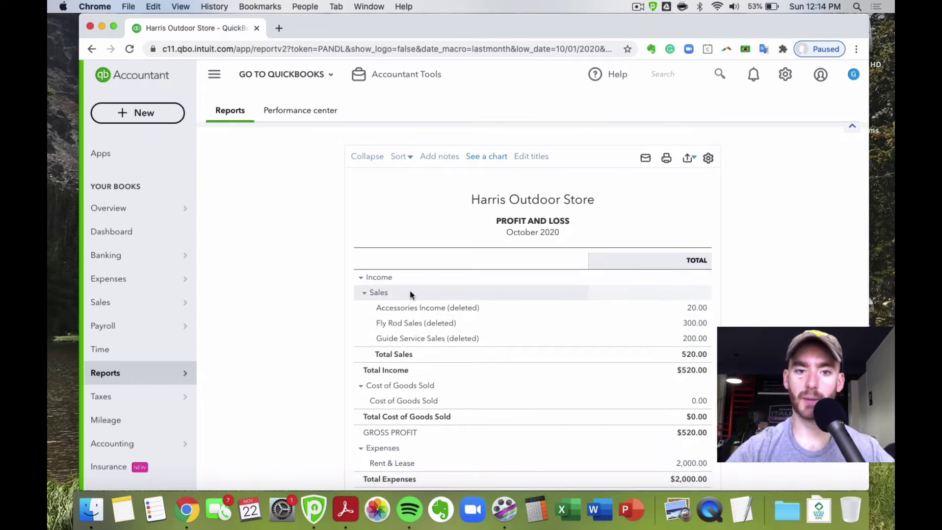
{"action": "scroll", "coordinate": [423, 293], "scroll_direction": "down", "scroll_amount": 1}
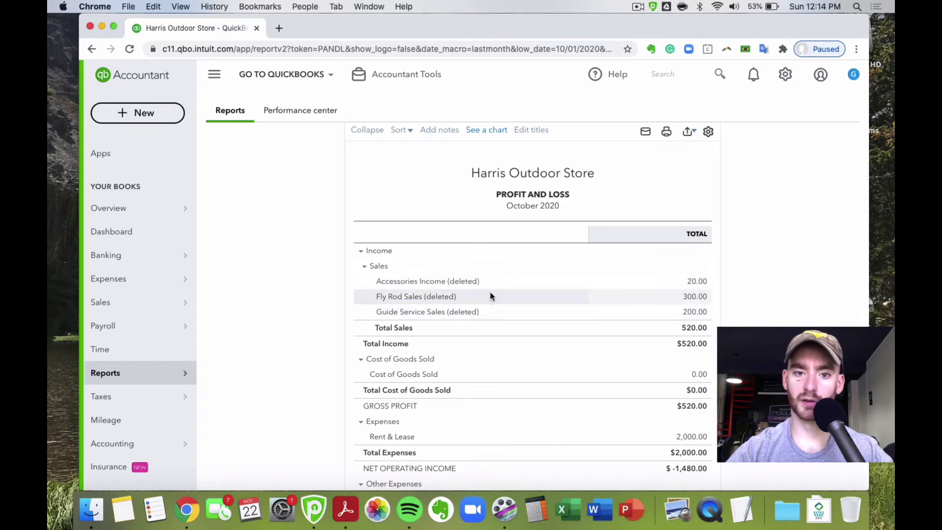
{"action": "scroll", "coordinate": [537, 257], "scroll_direction": "up", "scroll_amount": 2}
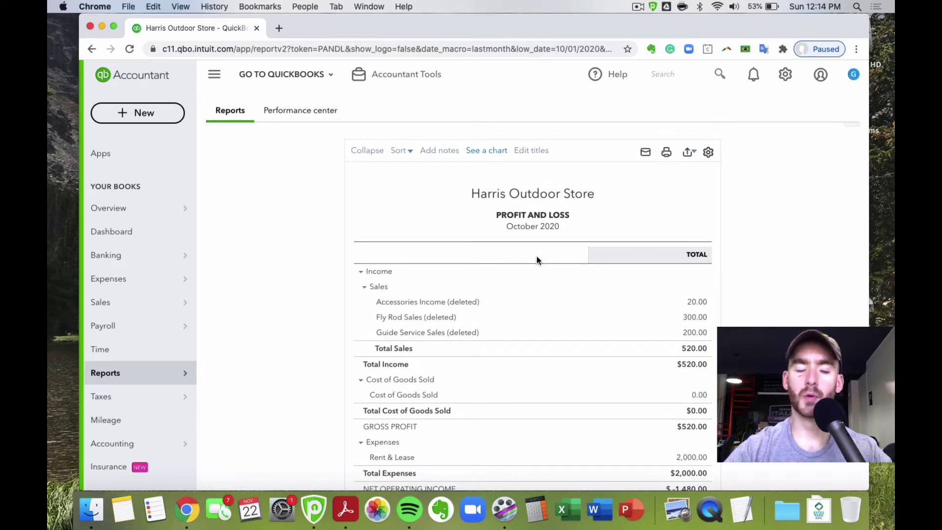
{"action": "scroll", "coordinate": [537, 260], "scroll_direction": "up", "scroll_amount": 3}
{"action": "mouse_move", "coordinate": [537, 260]}
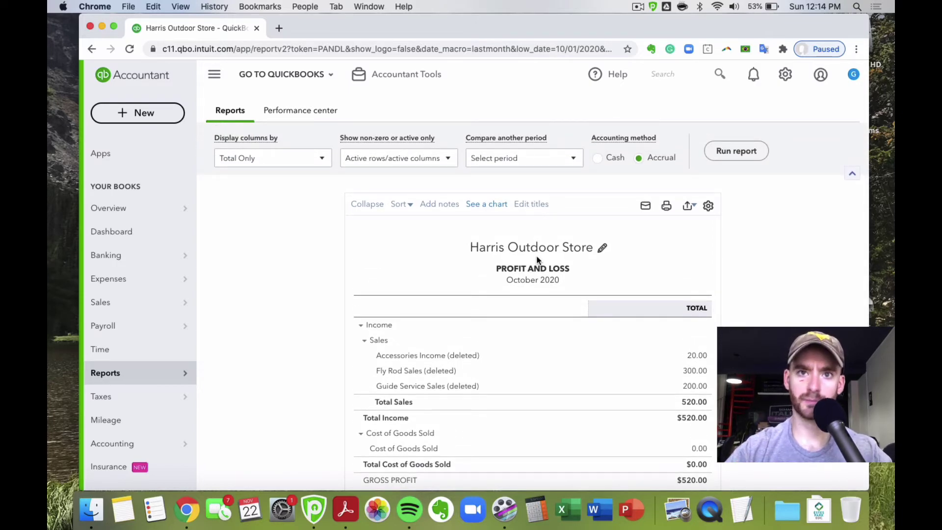
{"action": "scroll", "coordinate": [537, 260], "scroll_direction": "down", "scroll_amount": 1}
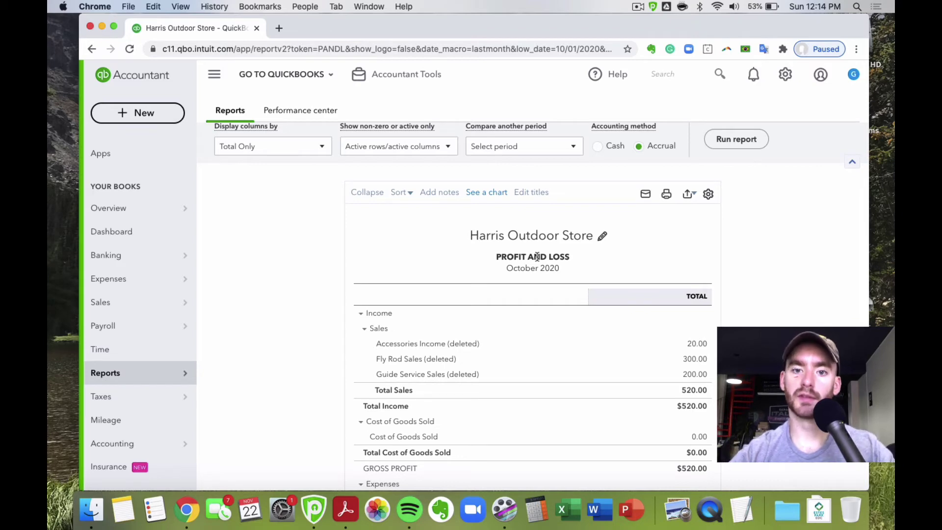
{"action": "scroll", "coordinate": [553, 311], "scroll_direction": "up", "scroll_amount": 3}
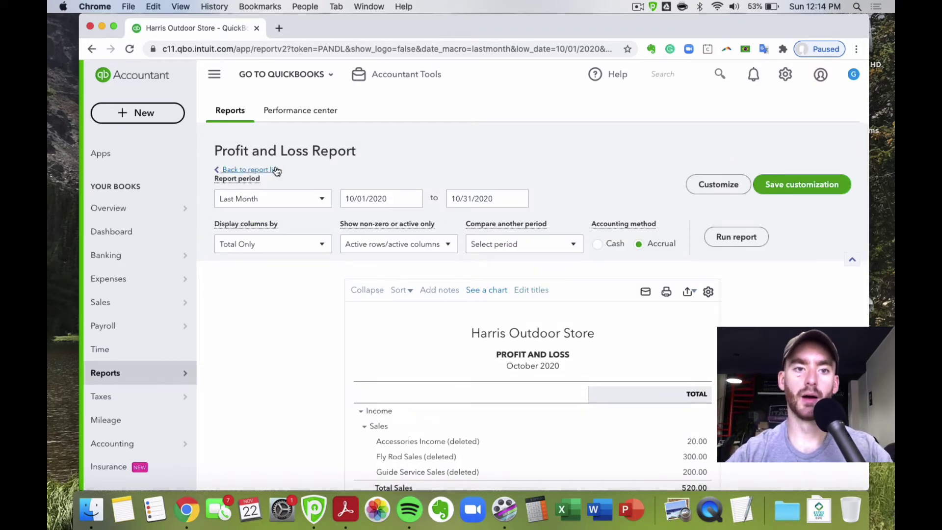
Return to the report list, search for "product", and view the Sales by Product/Service Summary report
{"action": "left_click", "coordinate": [241, 171]}
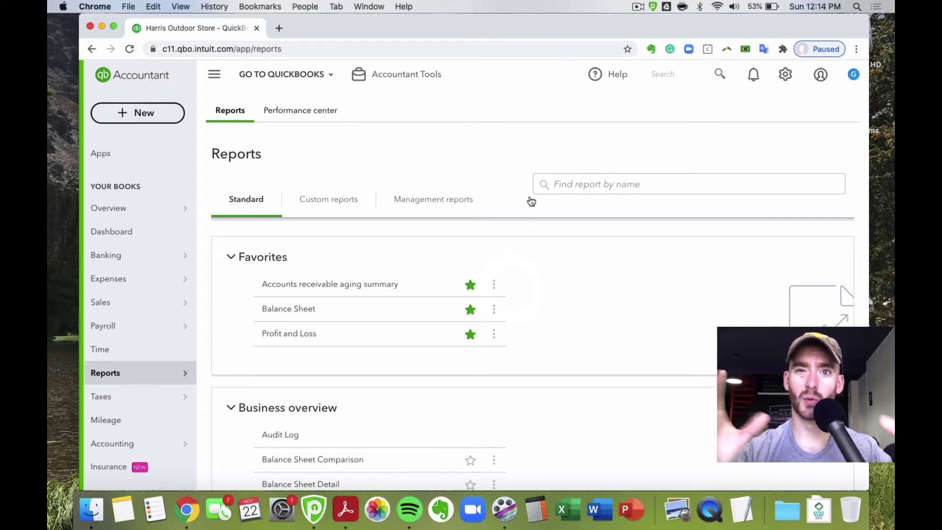
{"action": "left_click", "coordinate": [595, 181]}
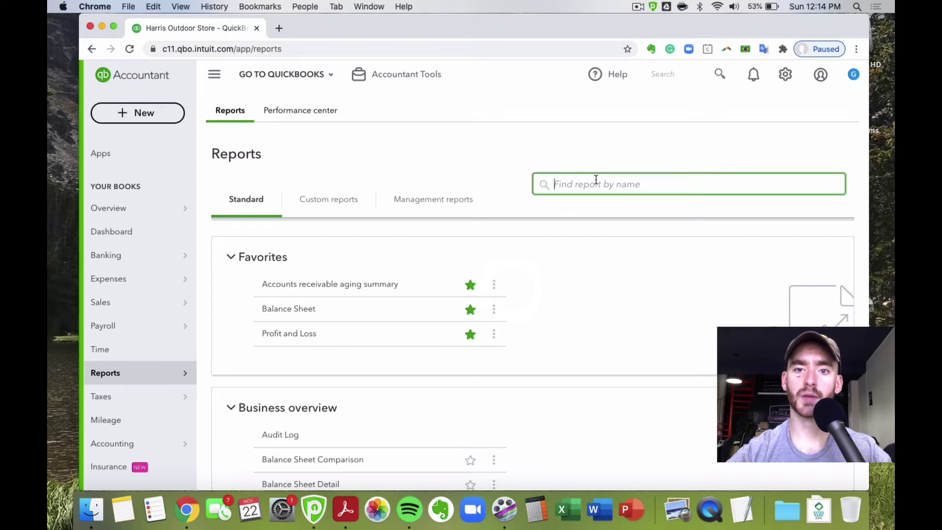
{"action": "type", "text": "product"}
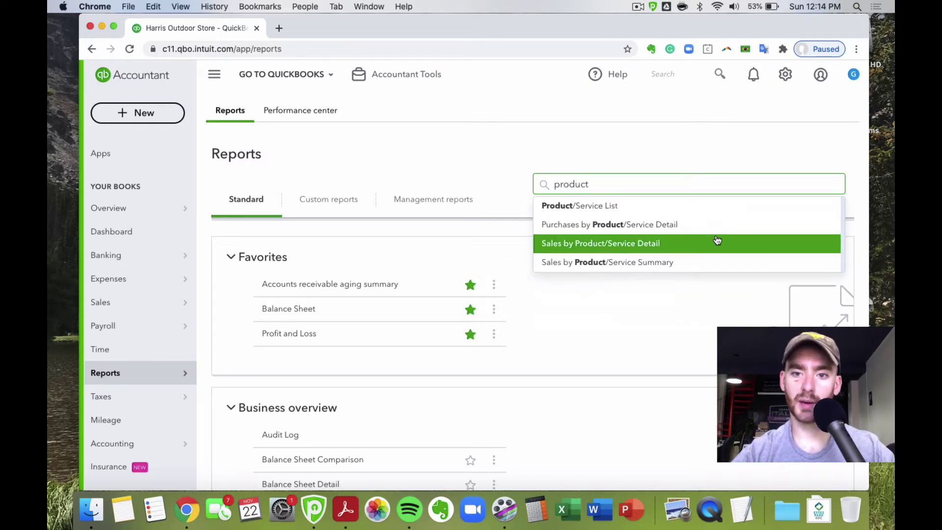
{"action": "left_click", "coordinate": [691, 268]}
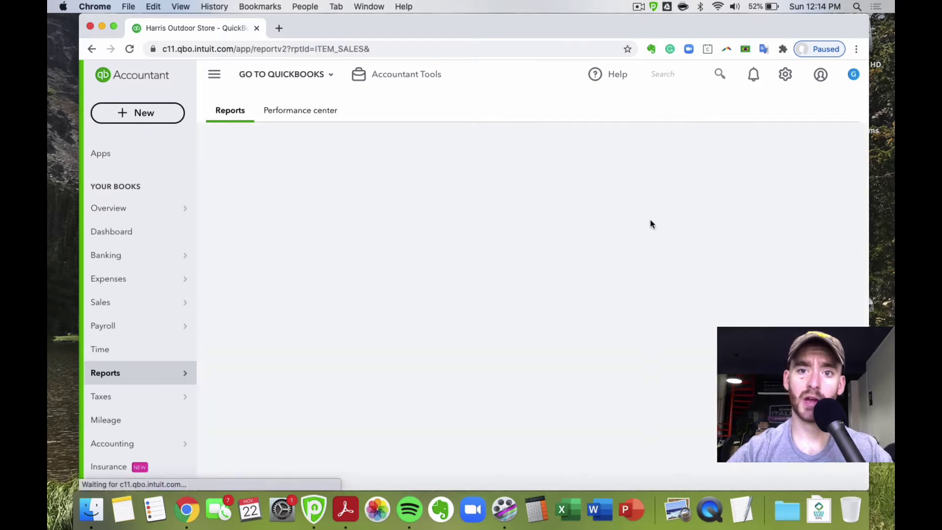
{"action": "scroll", "coordinate": [655, 263], "scroll_direction": "down", "scroll_amount": 1}
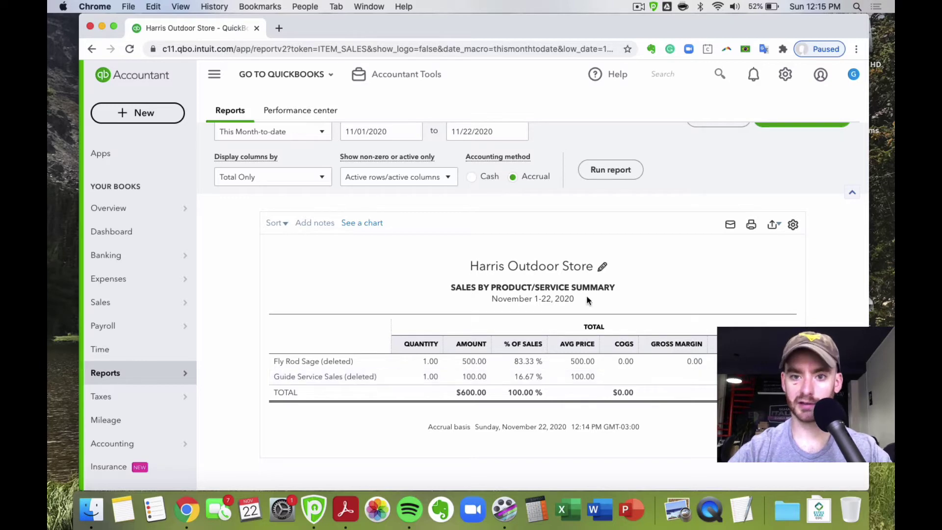
{"action": "scroll", "coordinate": [589, 289], "scroll_direction": "up", "scroll_amount": 2}
Open the chart of accounts and review the existing income and cost of goods sold accounts
{"action": "left_click", "coordinate": [788, 74]}
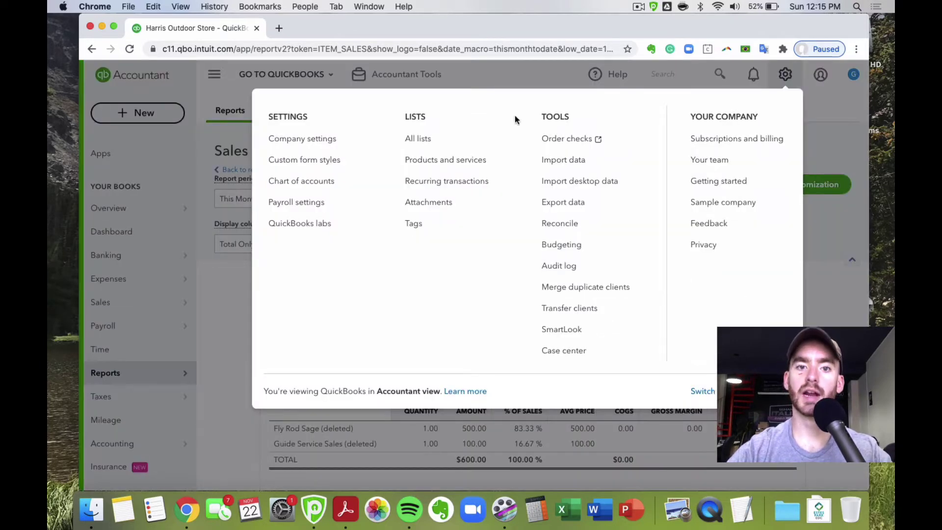
{"action": "left_click", "coordinate": [335, 190]}
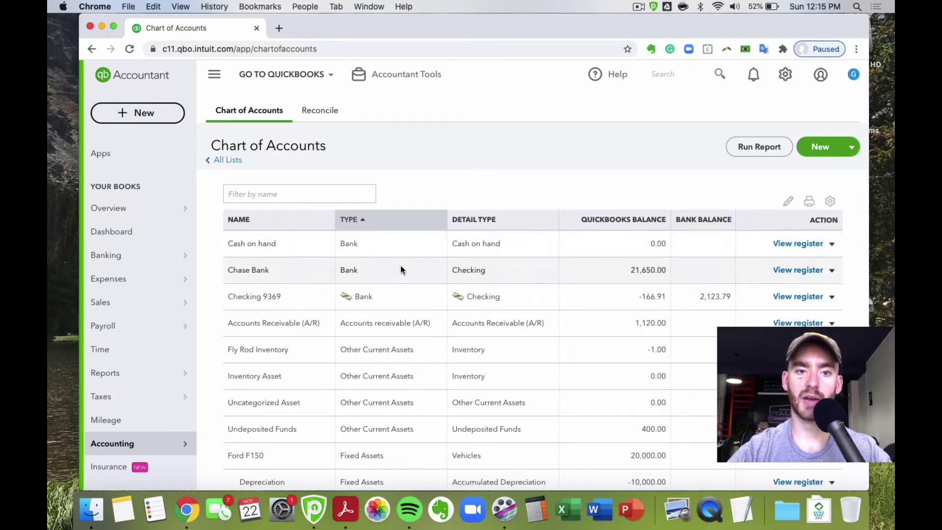
{"action": "scroll", "coordinate": [401, 265], "scroll_direction": "down", "scroll_amount": 7}
{"action": "scroll", "coordinate": [400, 265], "scroll_direction": "down", "scroll_amount": 8}
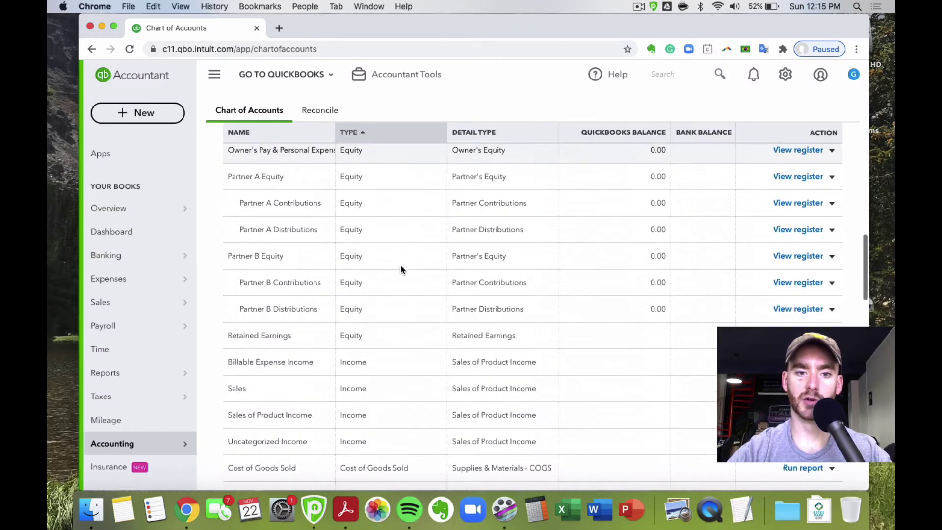
{"action": "scroll", "coordinate": [377, 293], "scroll_direction": "down", "scroll_amount": 1}
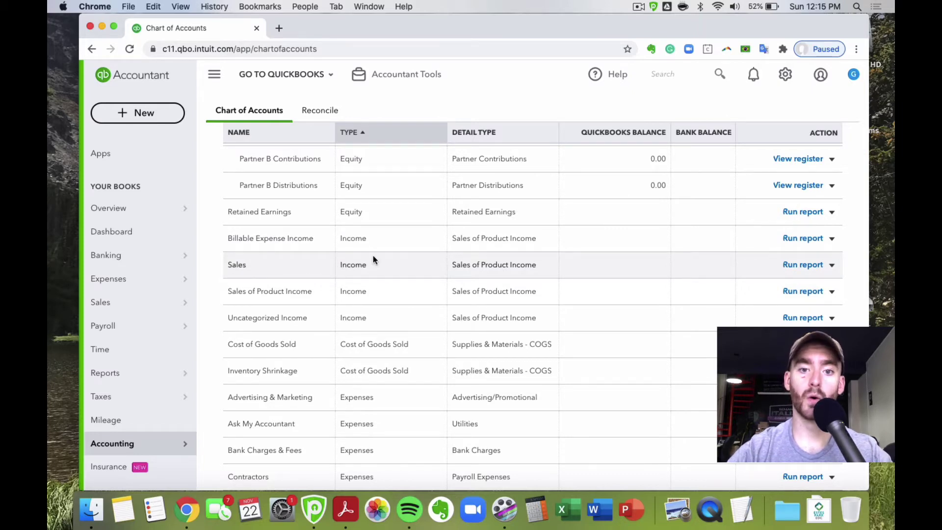
{"action": "scroll", "coordinate": [471, 254], "scroll_direction": "up", "scroll_amount": 12}
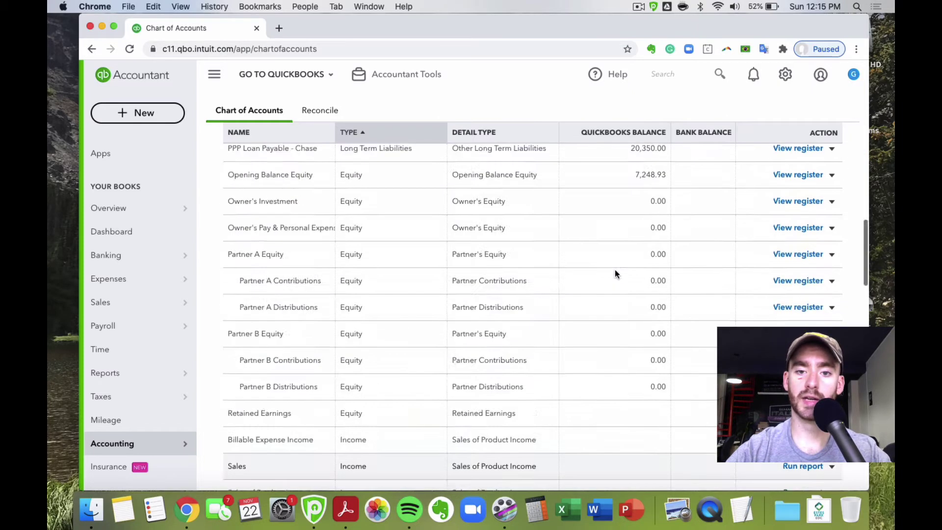
Start a new account in the chart of accounts with account type Income and mark it as a sub-account
{"action": "left_click", "coordinate": [820, 149]}
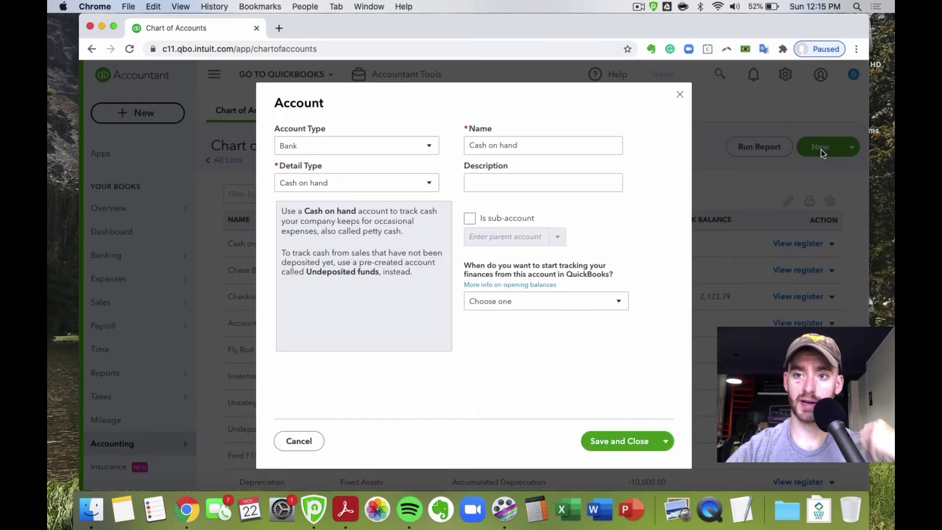
{"action": "left_click", "coordinate": [432, 146]}
{"action": "scroll", "coordinate": [378, 200], "scroll_direction": "down", "scroll_amount": 3}
{"action": "left_click", "coordinate": [354, 277]}
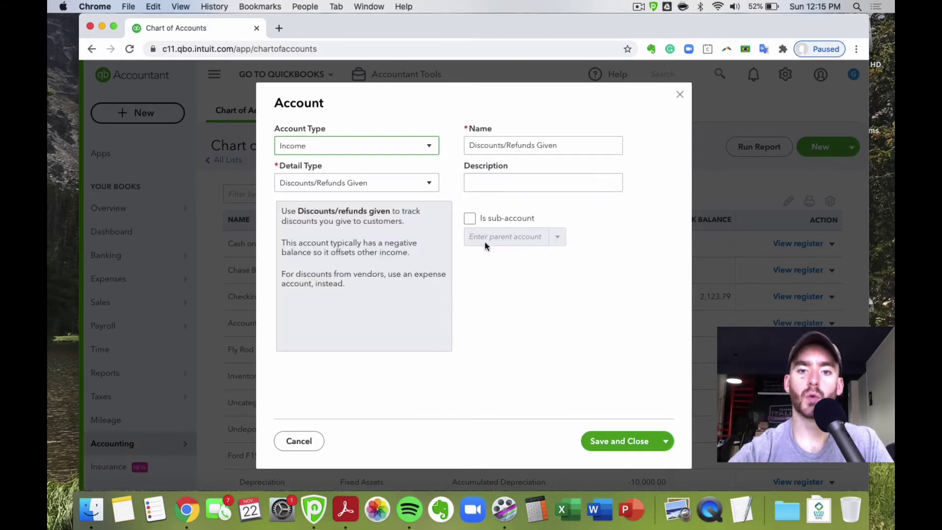
{"action": "left_click", "coordinate": [470, 219]}
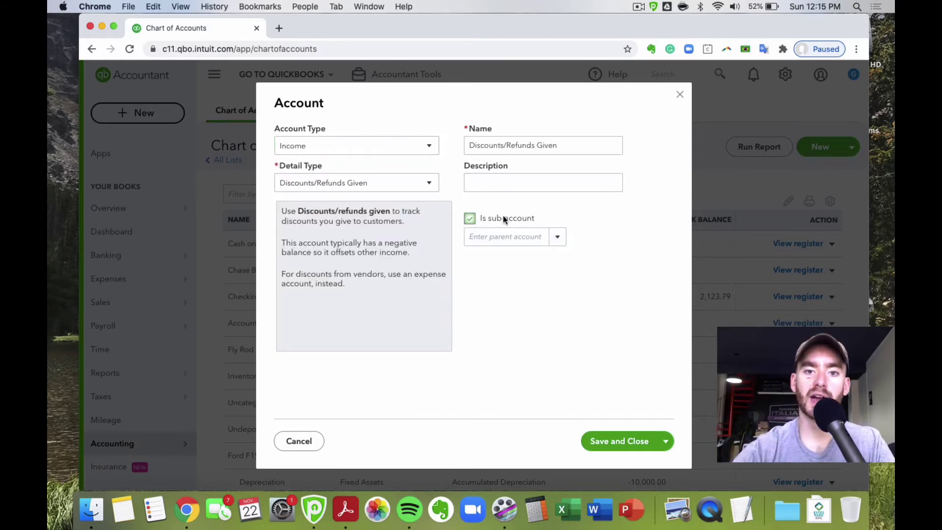
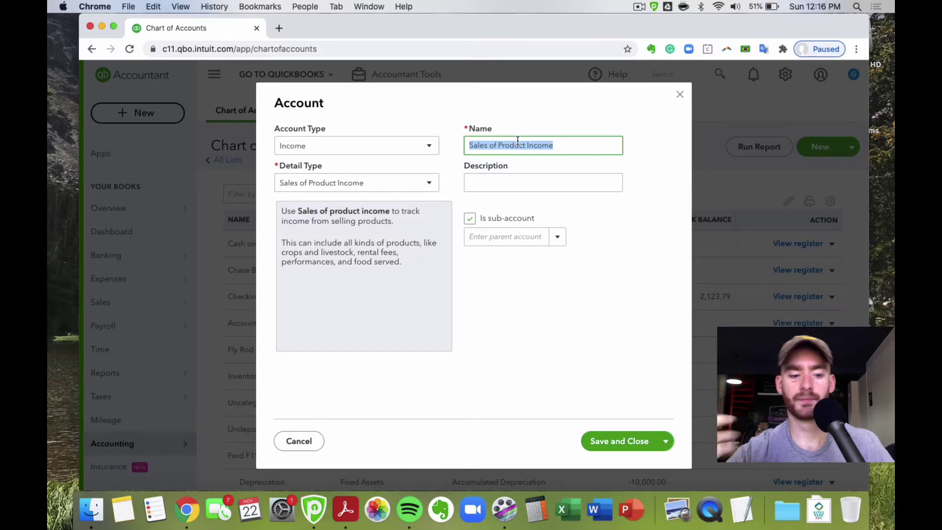
Name the new Sales of Product Income account Parts Sold
{"action": "type", "text": "Parts"}
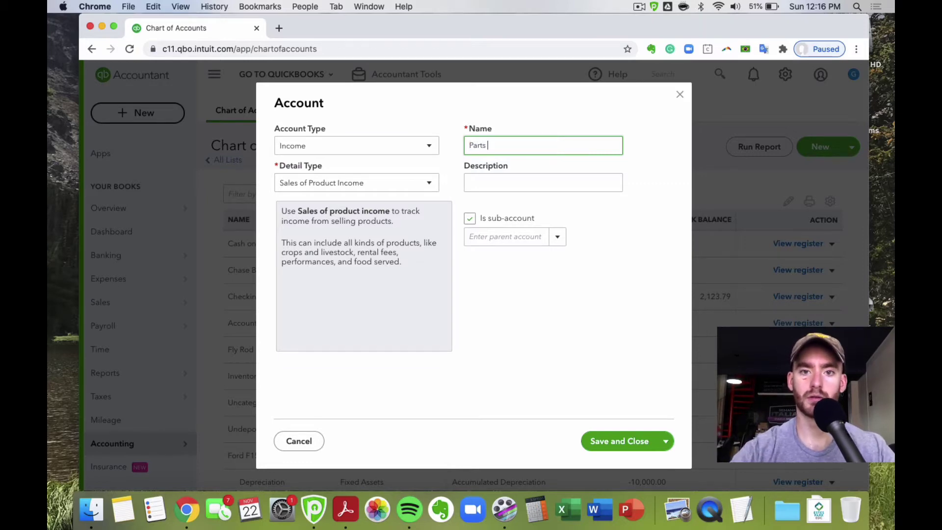
{"action": "type", "text": " Sold"}
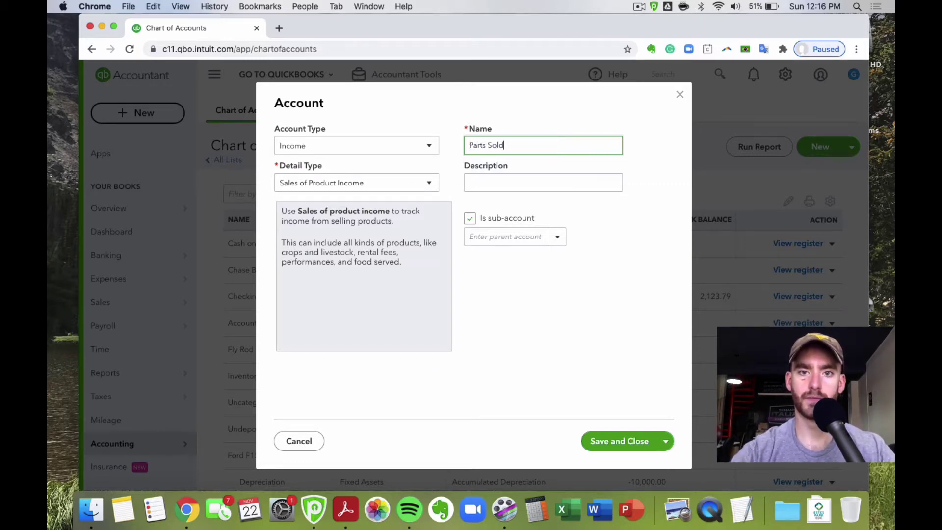
{"action": "left_click", "coordinate": [553, 111]}
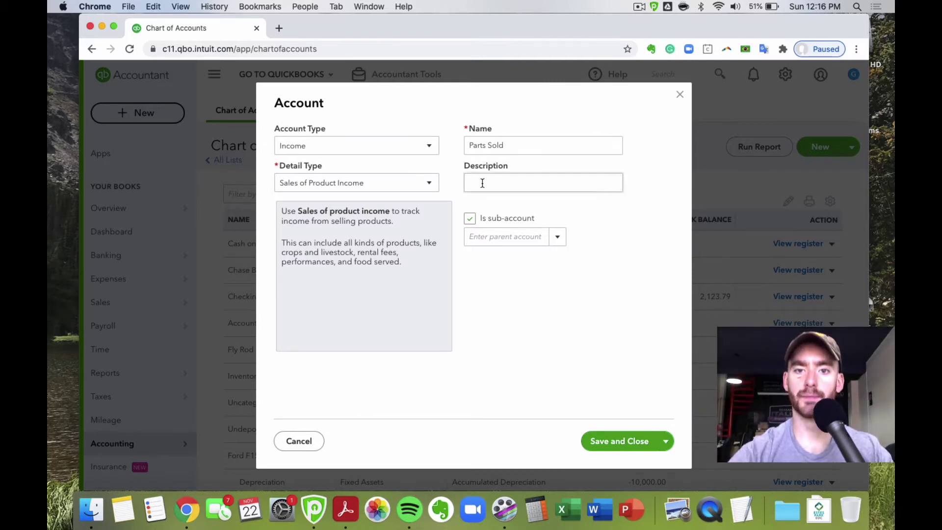
Set Sales as the parent account of Parts Sold, and save it while starting another new account
{"action": "left_click", "coordinate": [498, 236]}
{"action": "left_click", "coordinate": [472, 218]}
{"action": "left_click", "coordinate": [471, 218]}
{"action": "left_click", "coordinate": [478, 231]}
{"action": "type", "text": "Sales"}
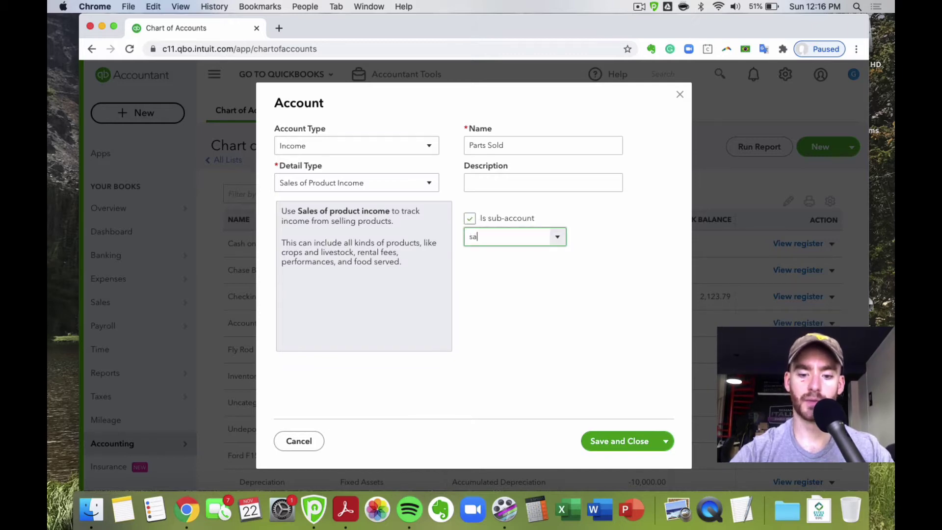
{"action": "left_click", "coordinate": [503, 260]}
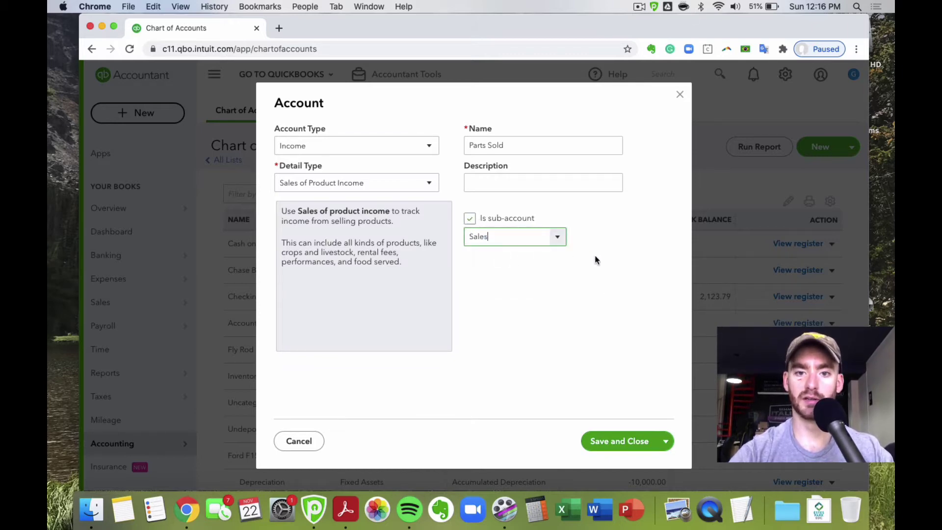
{"action": "left_click", "coordinate": [667, 441]}
{"action": "left_click", "coordinate": [648, 458]}
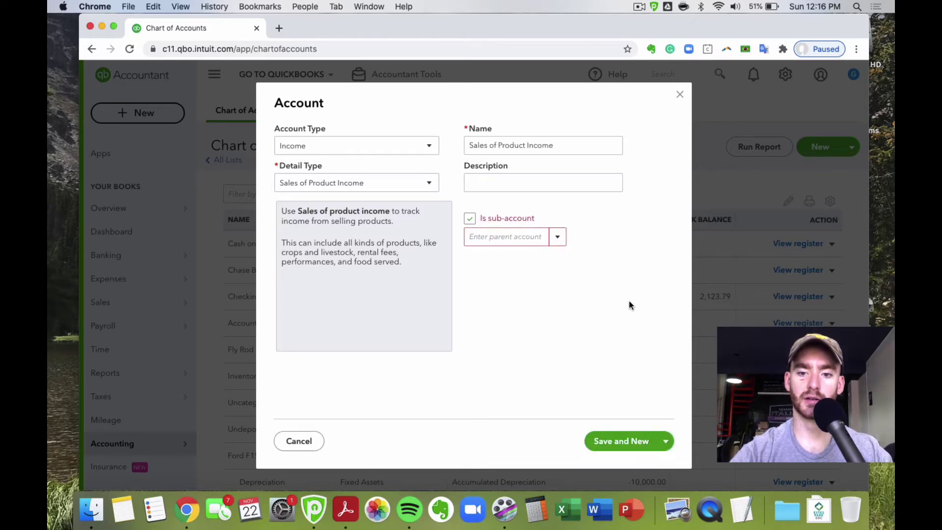
Set the second account's detail type to Service/Fee Income and name it Service Sales
{"action": "left_click", "coordinate": [350, 190]}
{"action": "left_click", "coordinate": [351, 270]}
{"action": "triple_click", "coordinate": [546, 145]}
{"action": "left_click", "coordinate": [546, 144]}
{"action": "key", "text": "BackSpace"}
{"action": "key", "text": "BackSpace"}
{"action": "key", "text": "BackSpace"}
{"action": "key", "text": "BackSpace"}
{"action": "key", "text": "BackSpace"}
{"action": "key", "text": "BackSpace"}
{"action": "key", "text": "BackSpace"}
{"action": "key", "text": "BackSpace"}
{"action": "key", "text": "BackSpace"}
{"action": "key", "text": "BackSpace"}
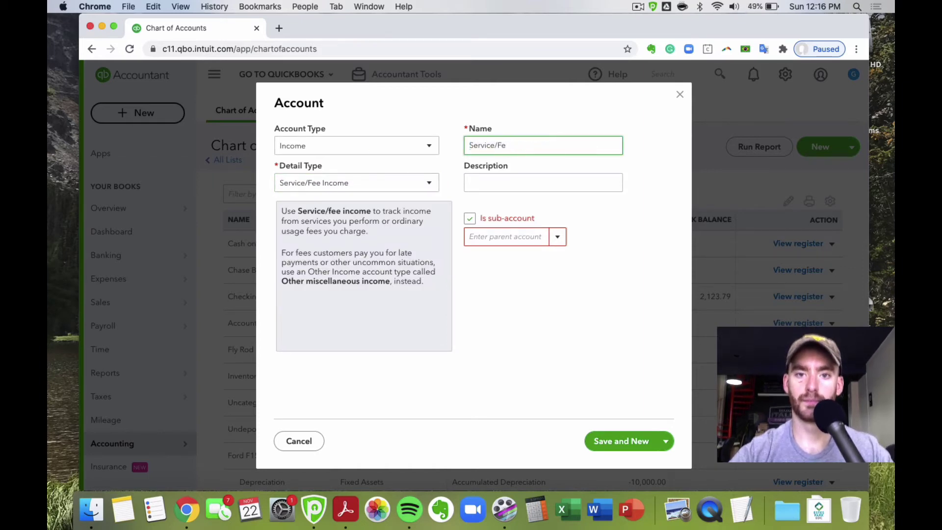
{"action": "type", "text": "Sevices"}
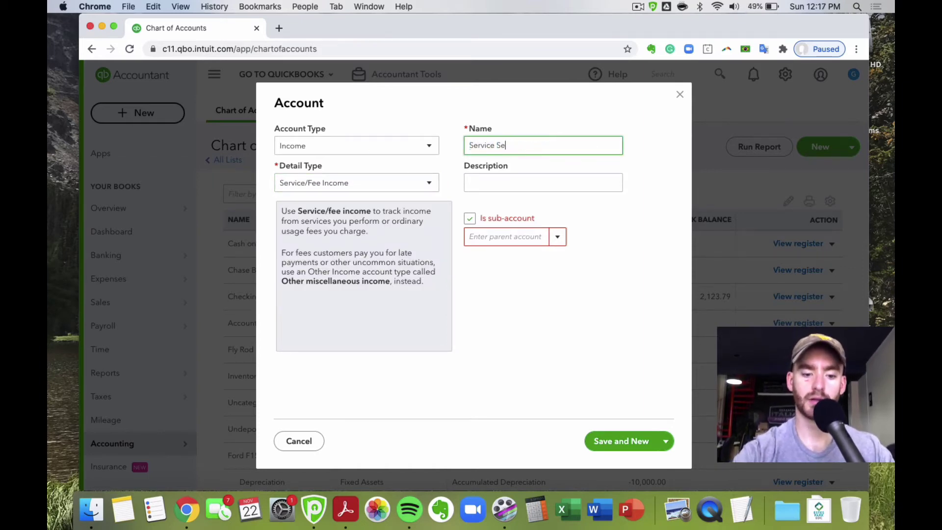
{"action": "key", "text": "BackSpace"}
{"action": "key", "text": "BackSpace"}
{"action": "key", "text": "BackSpace"}
{"action": "key", "text": "BackSpace"}
{"action": "key", "text": "BackSpace"}
{"action": "key", "text": "BackSpace"}
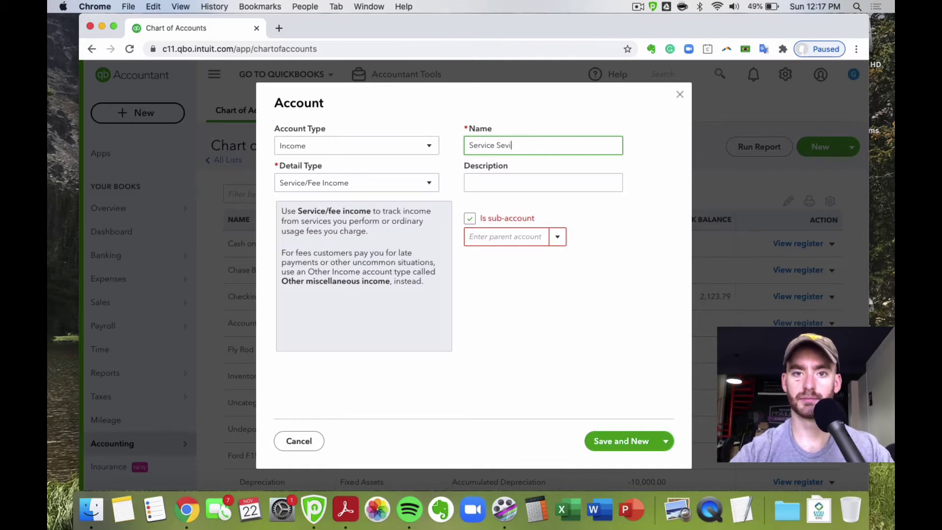
{"action": "type", "text": "ales"}
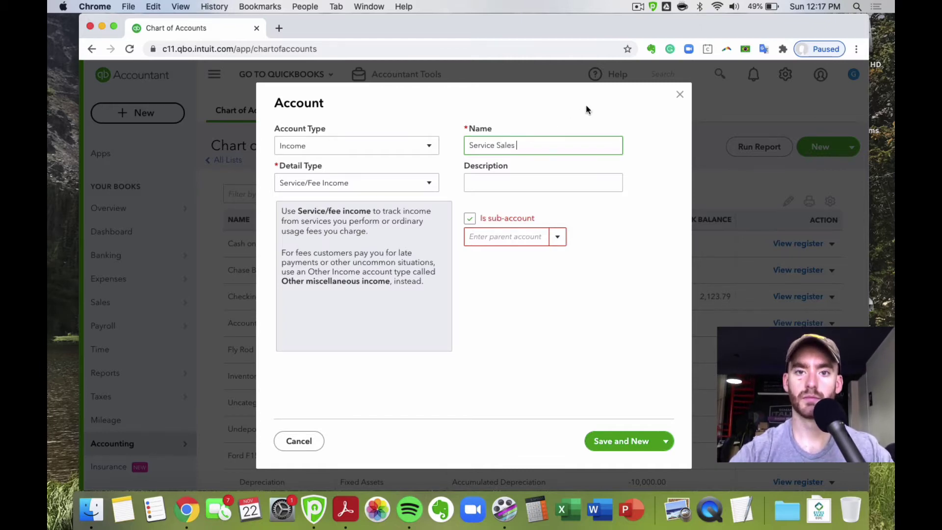
Set Sales as the parent account of Service Sales, and save and close the account
{"action": "left_click", "coordinate": [483, 237]}
{"action": "type", "text": "Sales"}
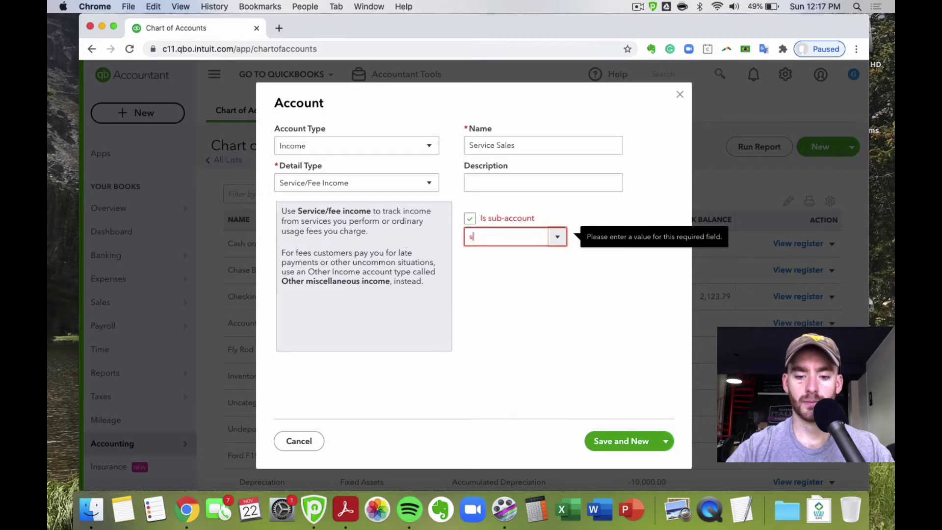
{"action": "left_click", "coordinate": [490, 258]}
{"action": "left_click", "coordinate": [582, 274]}
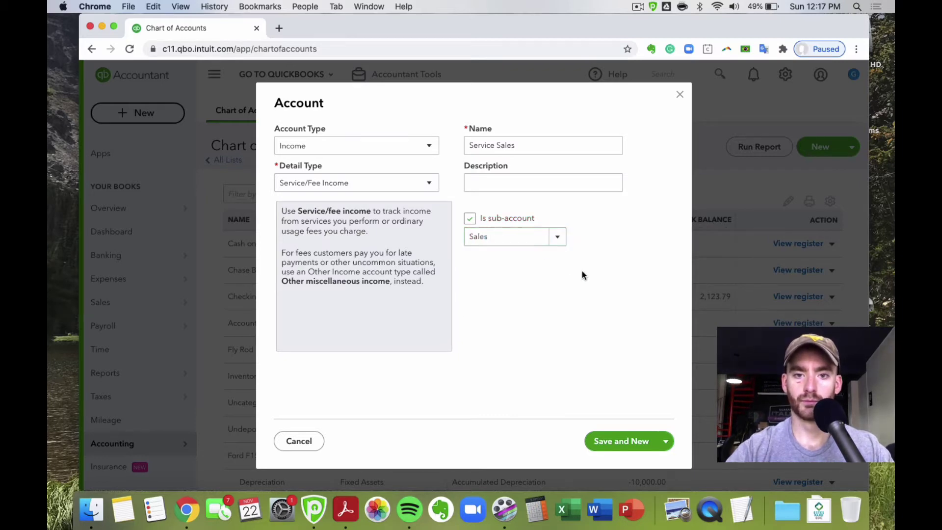
{"action": "left_click", "coordinate": [666, 441]}
{"action": "left_click", "coordinate": [622, 463]}
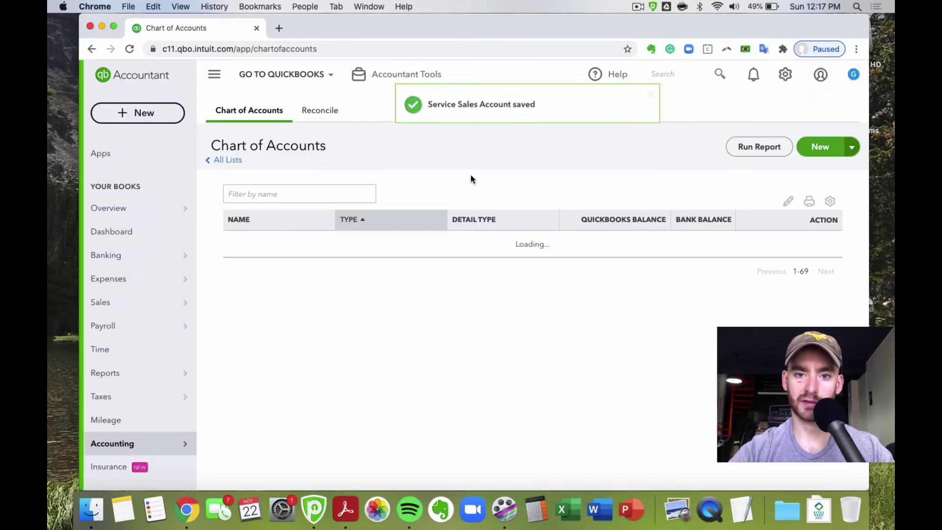
Check how Parts Sold and Service Sales are nested under the Sales income account in the chart of accounts
{"action": "scroll", "coordinate": [453, 224], "scroll_direction": "down", "scroll_amount": 5}
{"action": "scroll", "coordinate": [453, 224], "scroll_direction": "down", "scroll_amount": 10}
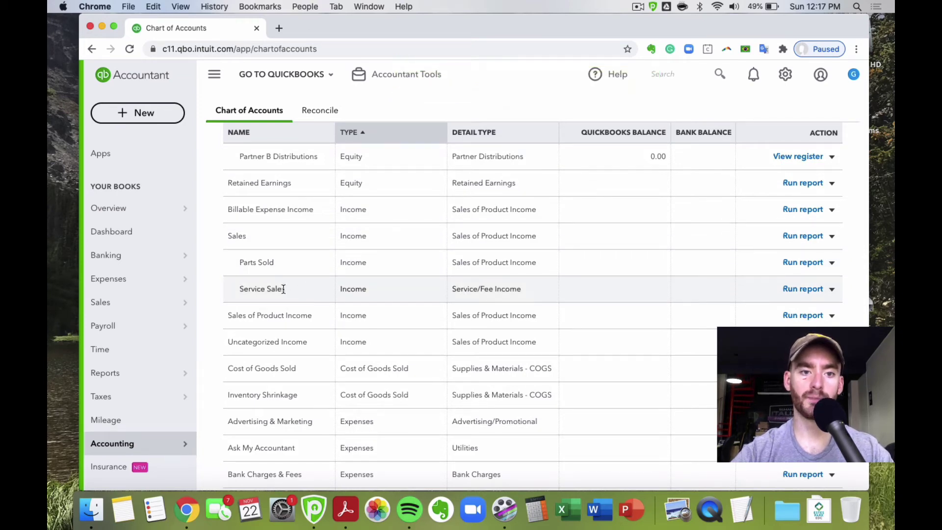
{"action": "scroll", "coordinate": [574, 232], "scroll_direction": "up", "scroll_amount": 1}
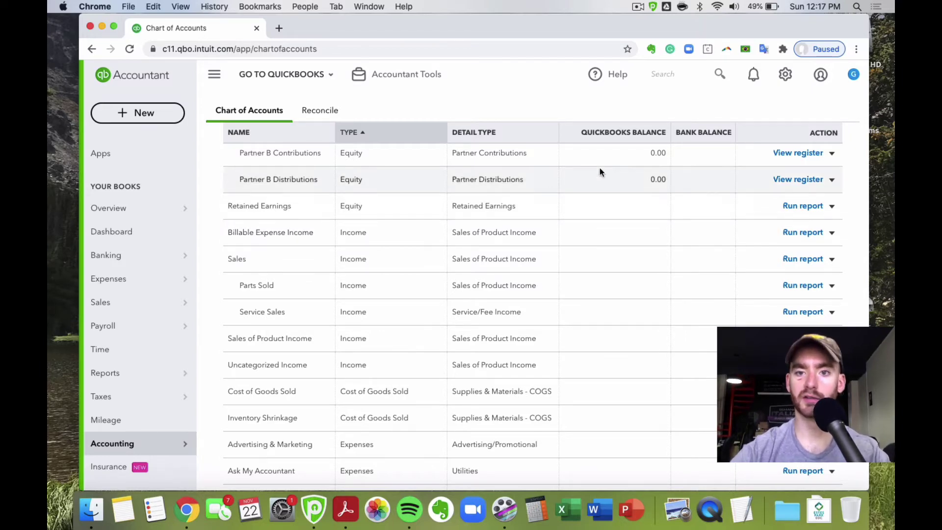
{"action": "scroll", "coordinate": [595, 255], "scroll_direction": "up", "scroll_amount": 15}
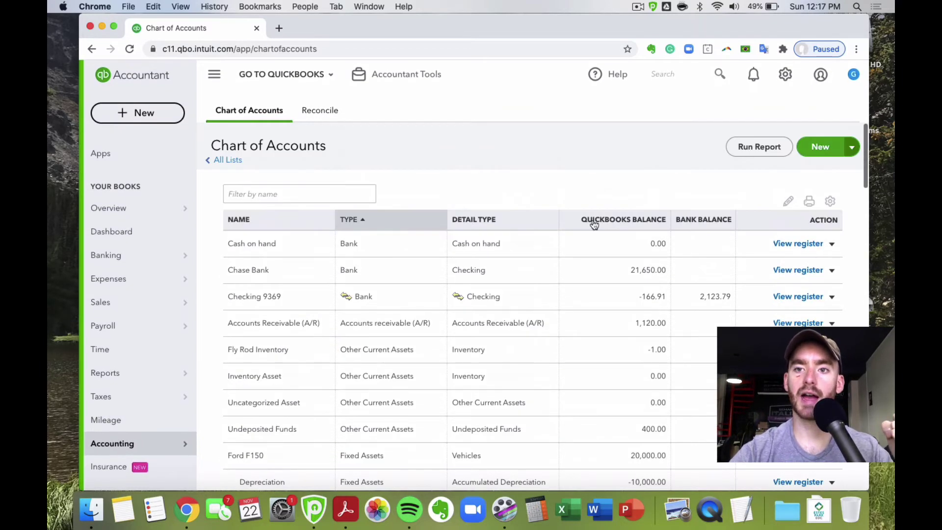
Open the Products and Services list from the page of all lists and look through its existing items
{"action": "left_click", "coordinate": [785, 74]}
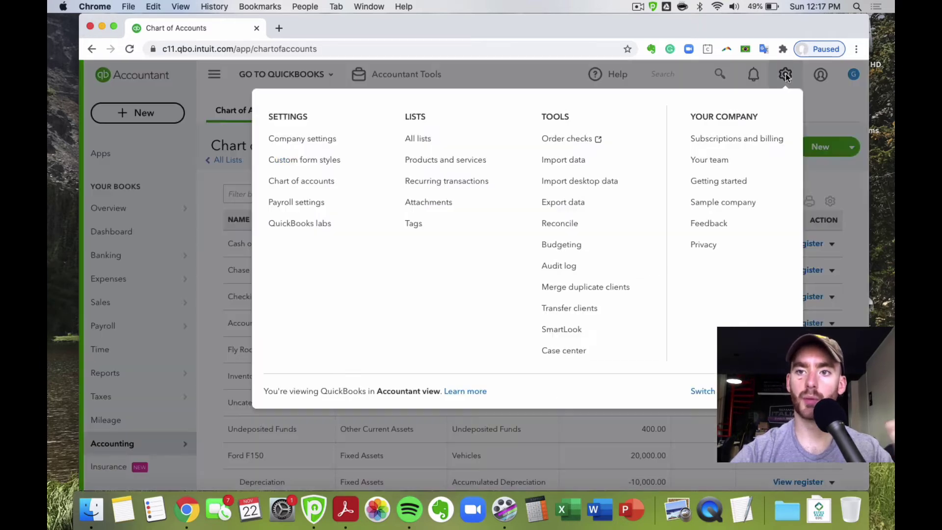
{"action": "left_click", "coordinate": [443, 138]}
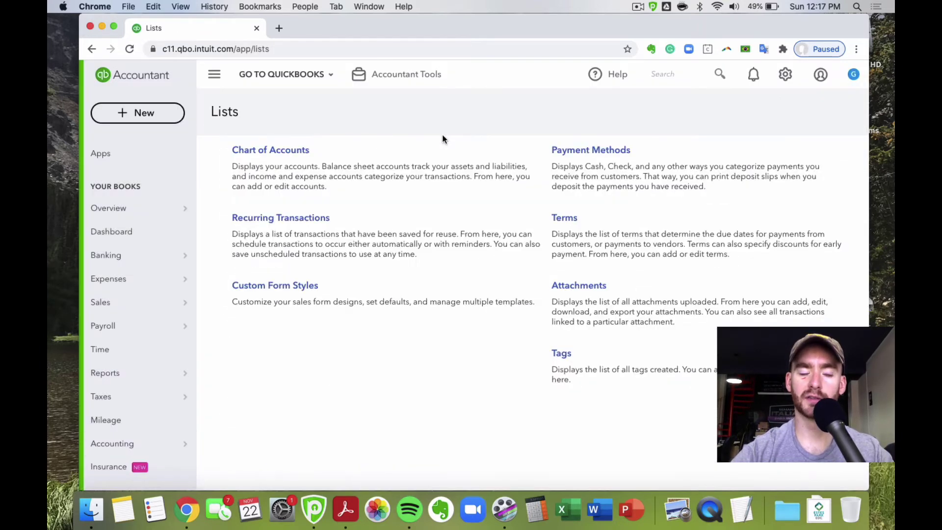
{"action": "left_click", "coordinate": [787, 74]}
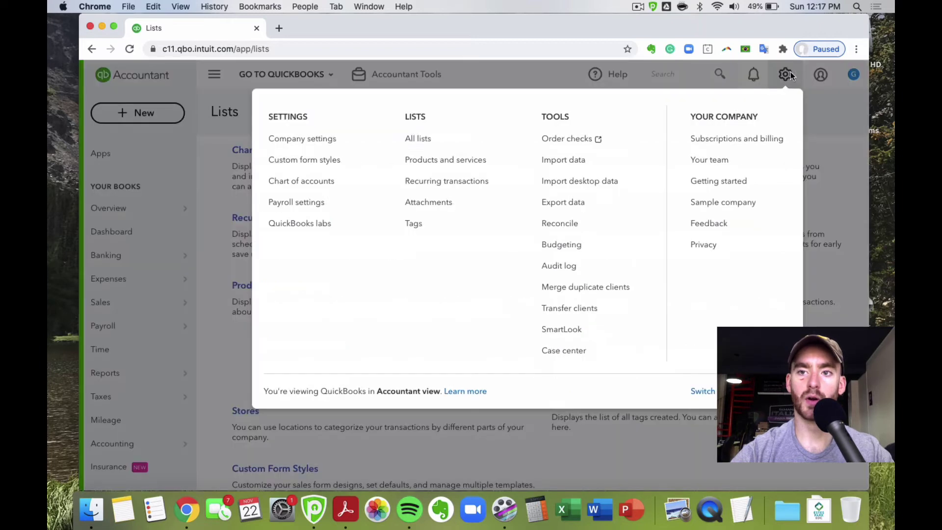
{"action": "left_click", "coordinate": [479, 143]}
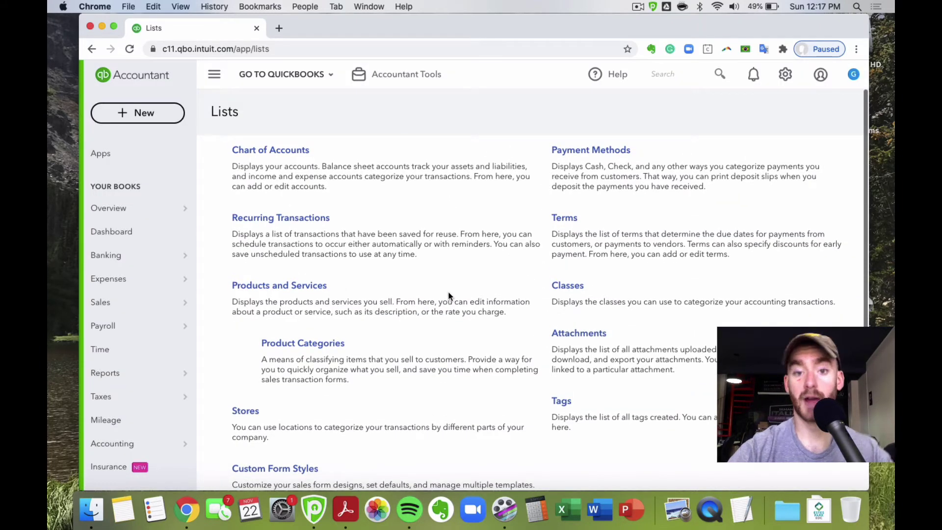
{"action": "left_click", "coordinate": [786, 74]}
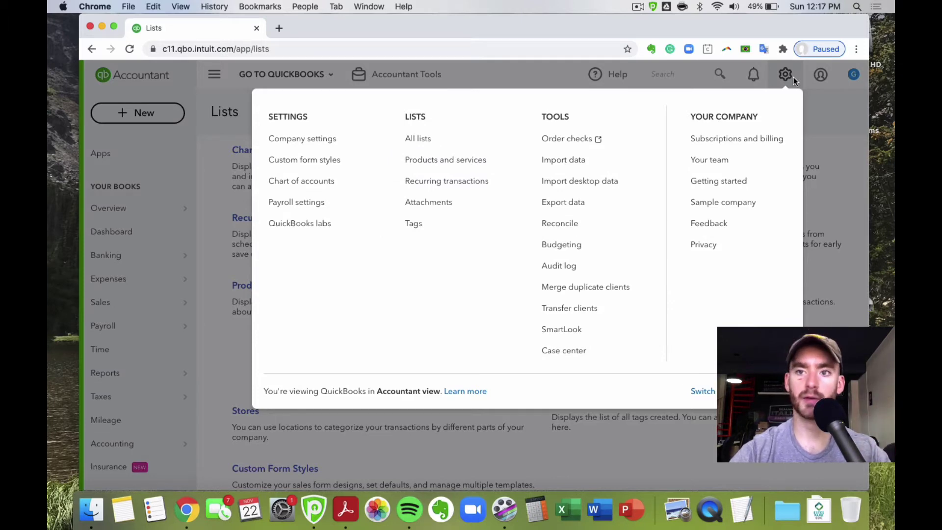
{"action": "left_click", "coordinate": [444, 143]}
{"action": "scroll", "coordinate": [363, 247], "scroll_direction": "down", "scroll_amount": 1}
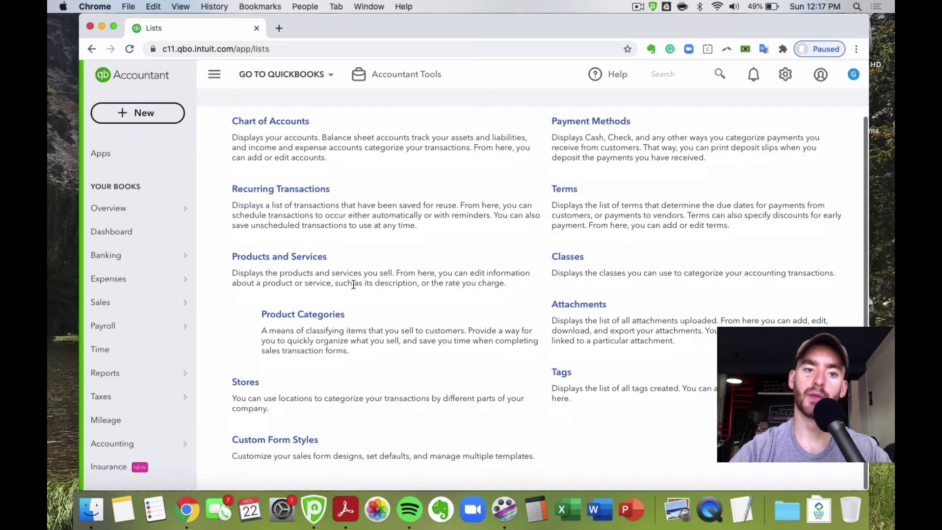
{"action": "left_click", "coordinate": [288, 263]}
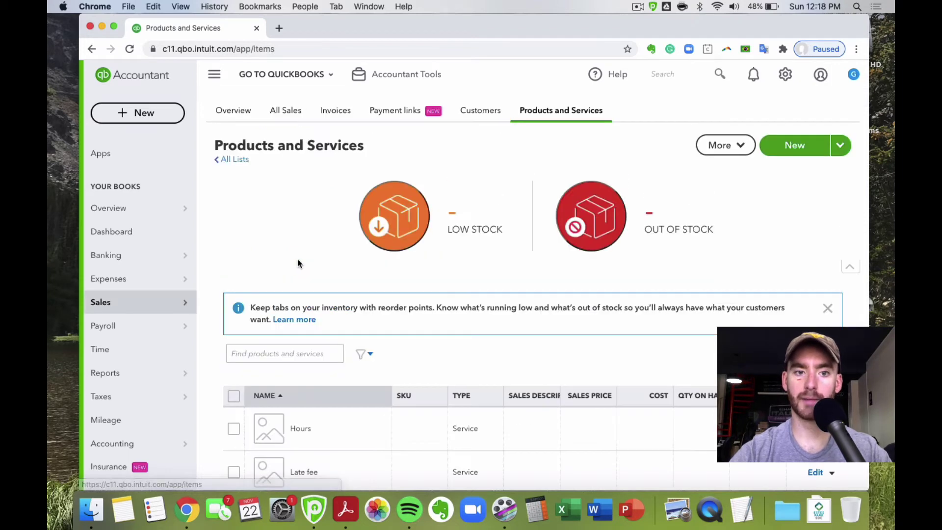
{"action": "scroll", "coordinate": [442, 279], "scroll_direction": "down", "scroll_amount": 3}
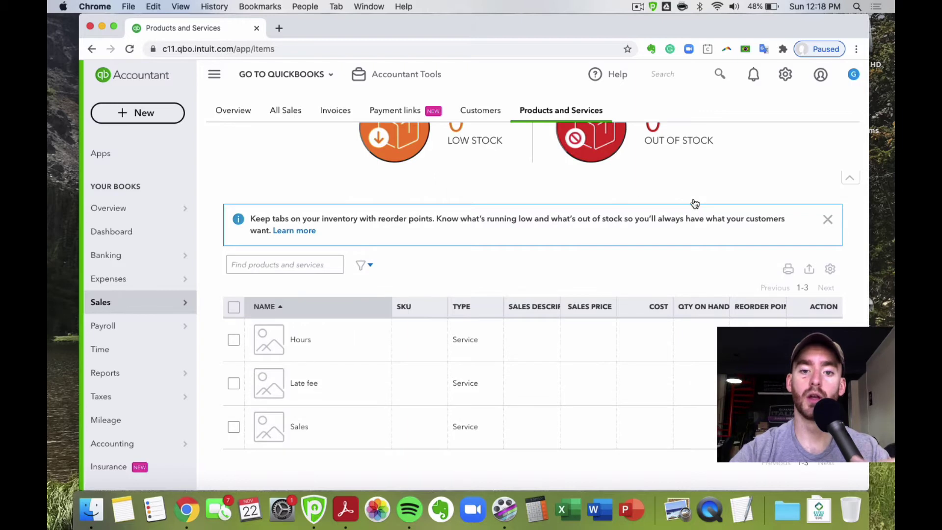
{"action": "scroll", "coordinate": [695, 203], "scroll_direction": "up", "scroll_amount": 3}
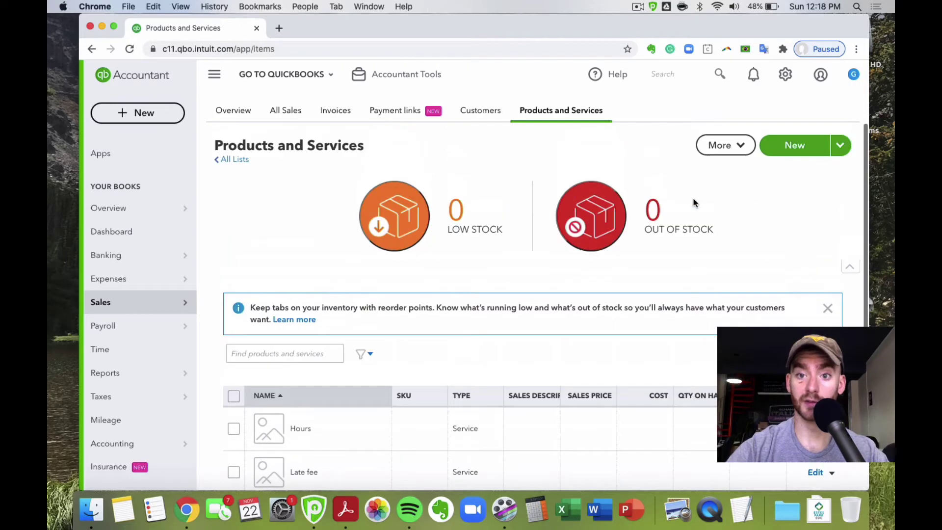
Create a new item of type Service and name it Oil Change
{"action": "left_click", "coordinate": [793, 146]}
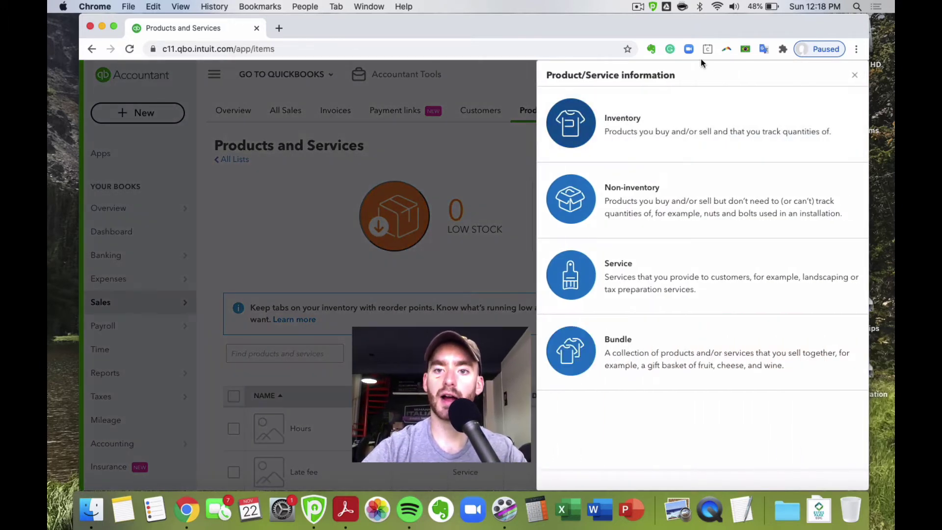
{"action": "left_click", "coordinate": [711, 273]}
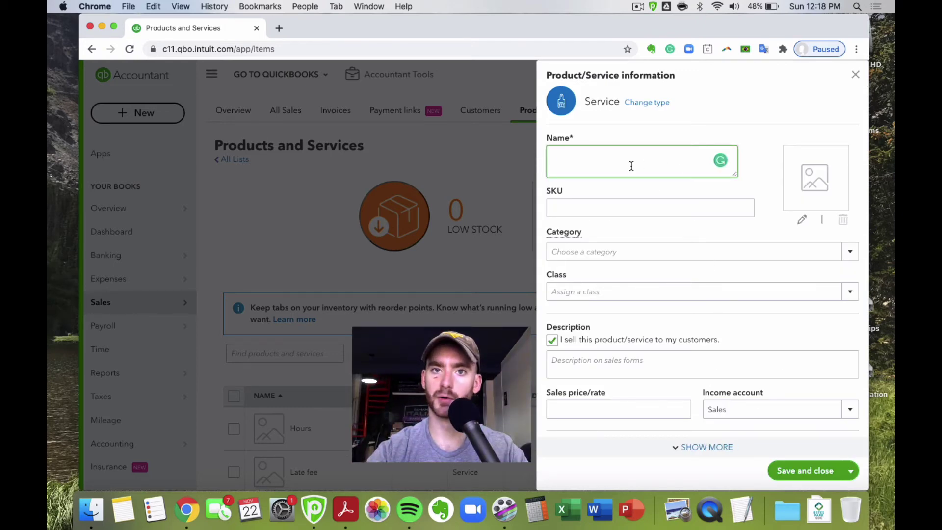
{"action": "type", "text": "Oil Change"}
{"action": "left_click", "coordinate": [625, 209]}
{"action": "type", "text": "123"}
{"action": "key", "text": "BackSpace"}
{"action": "key", "text": "BackSpace"}
{"action": "key", "text": "BackSpace"}
{"action": "left_click", "coordinate": [772, 199]}
{"action": "scroll", "coordinate": [757, 189], "scroll_direction": "down", "scroll_amount": 2}
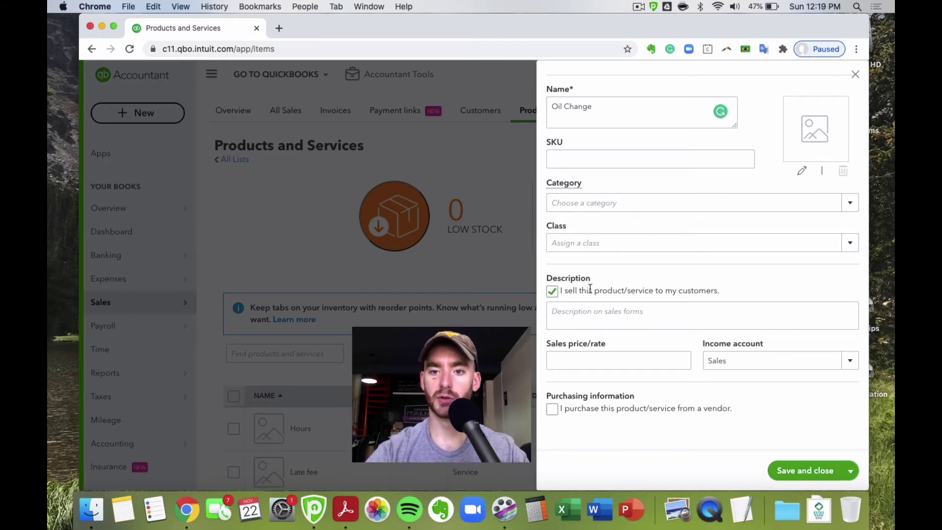
{"action": "left_click", "coordinate": [604, 319]}
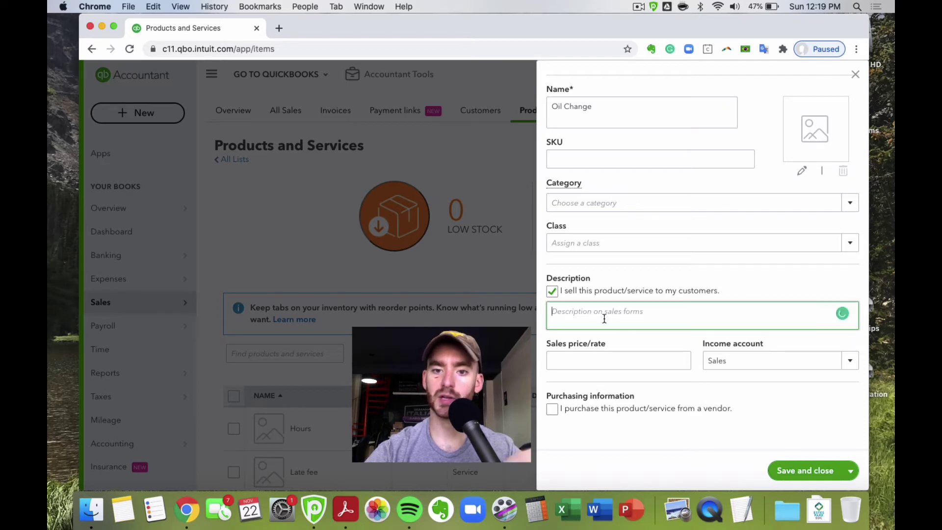
{"action": "type", "text": "oil"}
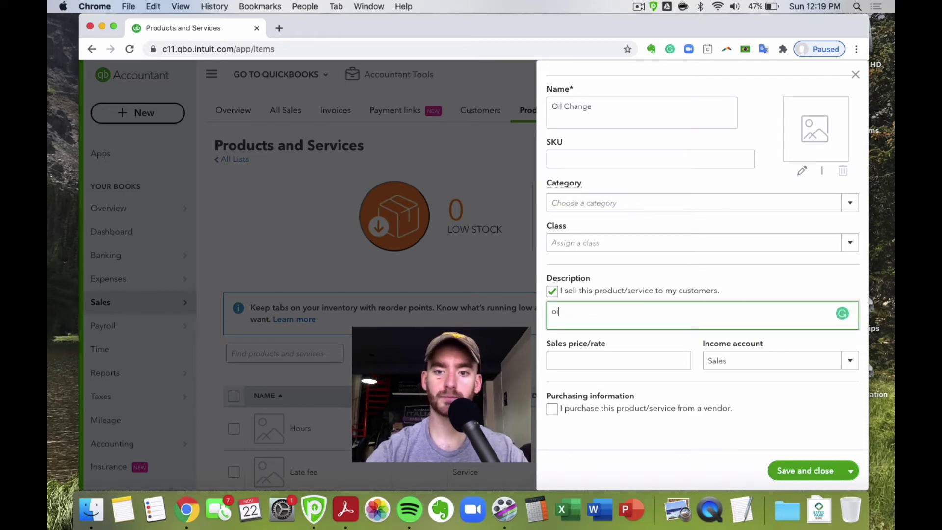
{"action": "type", "text": " change"}
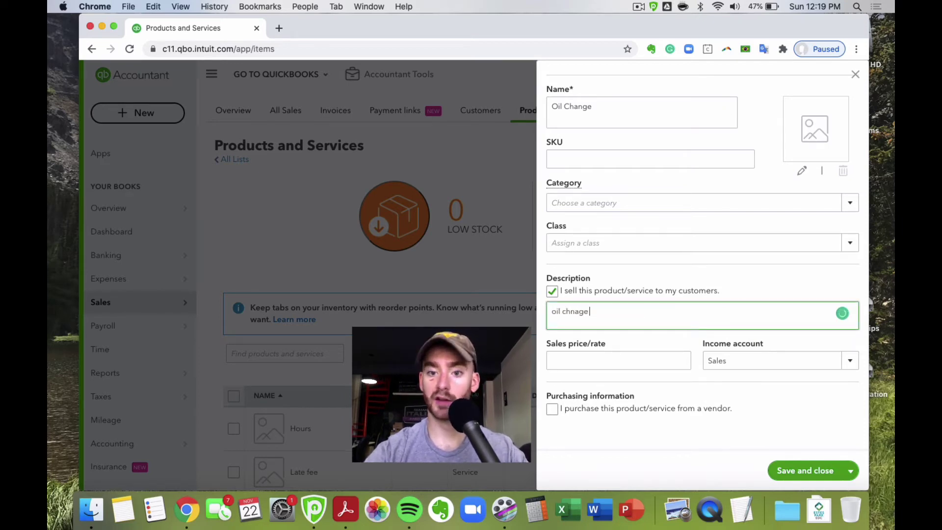
{"action": "key", "text": "BackSpace"}
{"action": "key", "text": "BackSpace"}
{"action": "key", "text": "BackSpace"}
{"action": "key", "text": "BackSpace"}
{"action": "type", "text": "ange"}
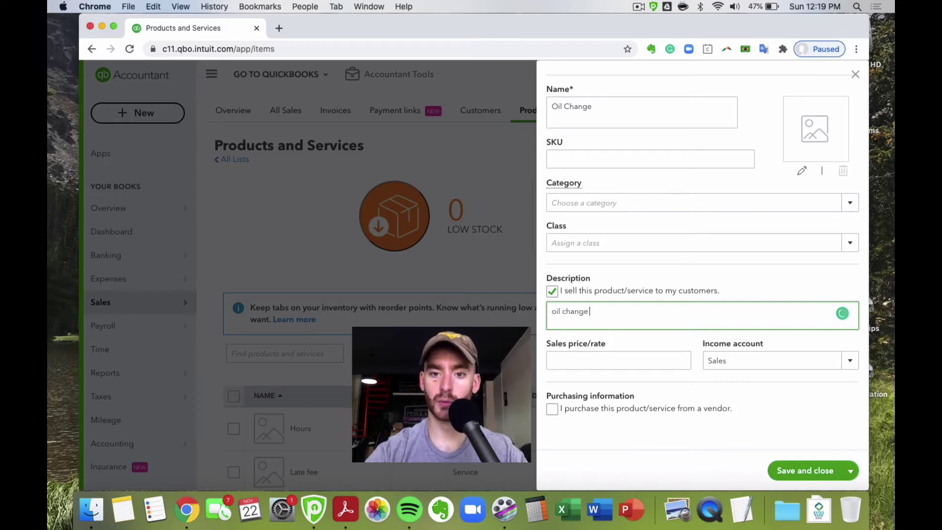
{"action": "key", "text": "BackSpace"}
{"action": "key", "text": "BackSpace"}
{"action": "key", "text": "BackSpace"}
{"action": "key", "text": "BackSpace"}
{"action": "key", "text": "BackSpace"}
{"action": "key", "text": "BackSpace"}
{"action": "key", "text": "BackSpace"}
{"action": "key", "text": "BackSpace"}
{"action": "key", "text": "BackSpace"}
{"action": "key", "text": "BackSpace"}
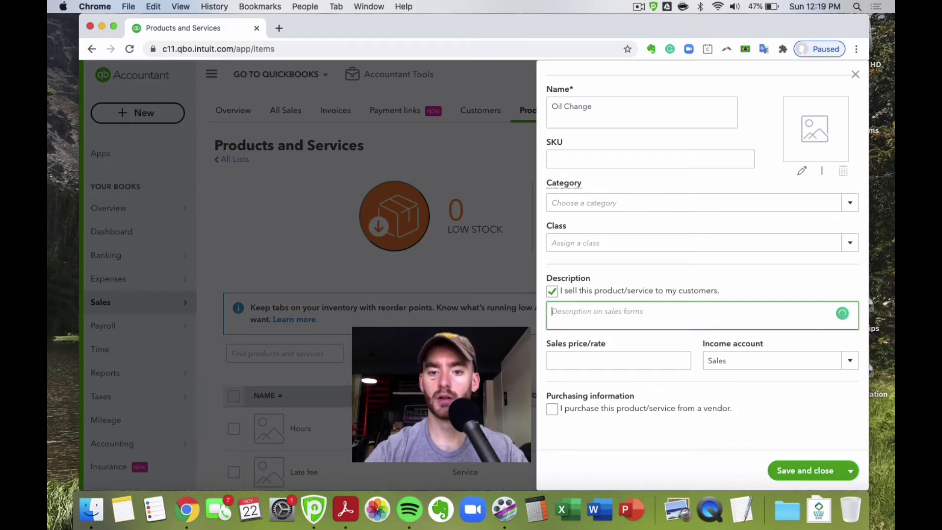
Set the sales price of the Oil Change service to 50
{"action": "left_click", "coordinate": [625, 354]}
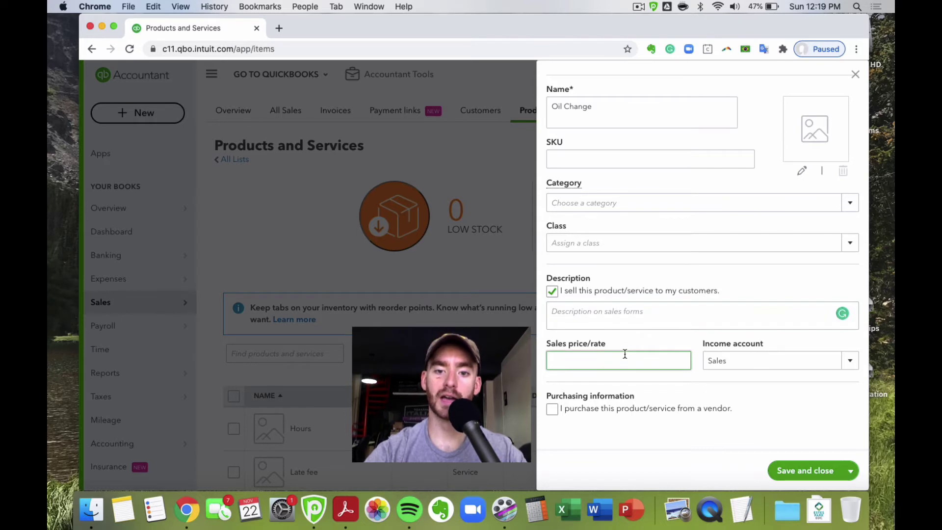
{"action": "type", "text": "50"}
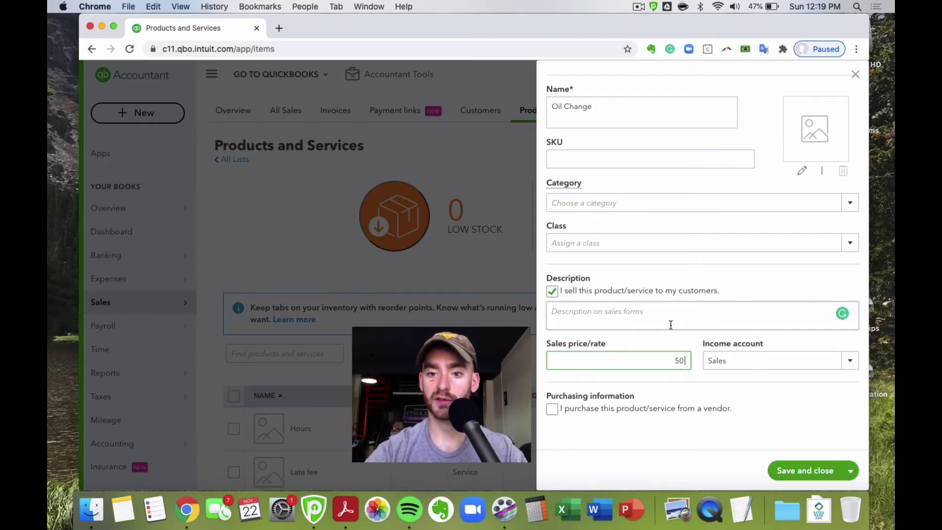
{"action": "left_click", "coordinate": [658, 347]}
{"action": "left_click", "coordinate": [655, 354]}
{"action": "key", "text": "BackSpace"}
{"action": "key", "text": "BackSpace"}
{"action": "left_click", "coordinate": [676, 340]}
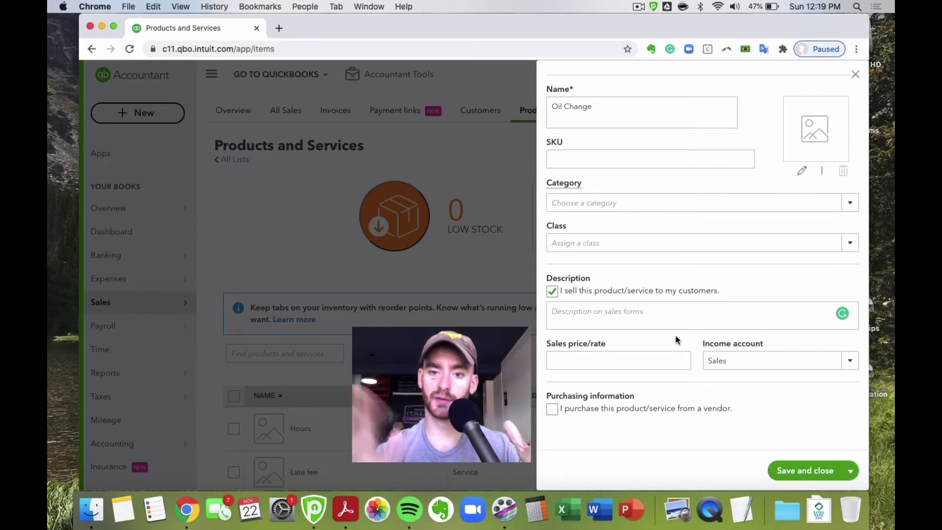
{"action": "left_click", "coordinate": [644, 364]}
{"action": "type", "text": "50"}
{"action": "left_click", "coordinate": [666, 340]}
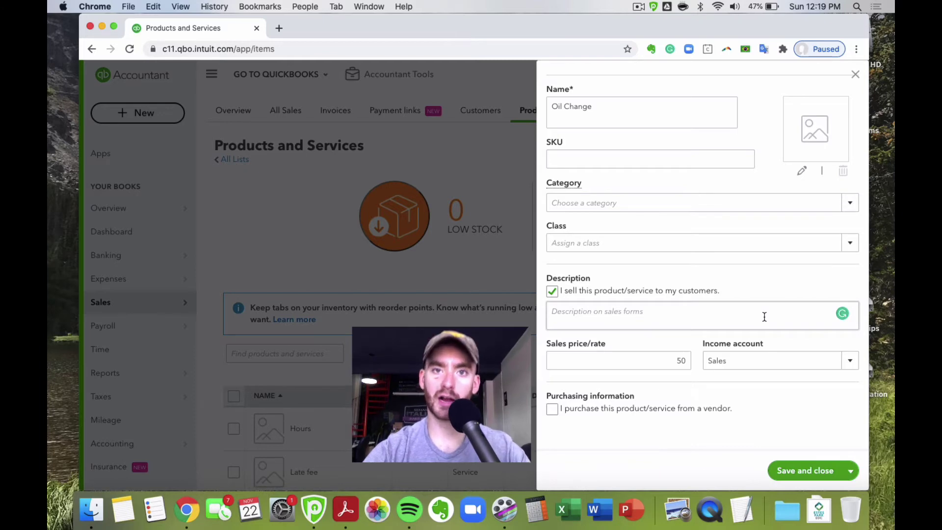
Assign the Service Sales sub-account as the Oil Change income account, and save and close the item
{"action": "left_click", "coordinate": [848, 371]}
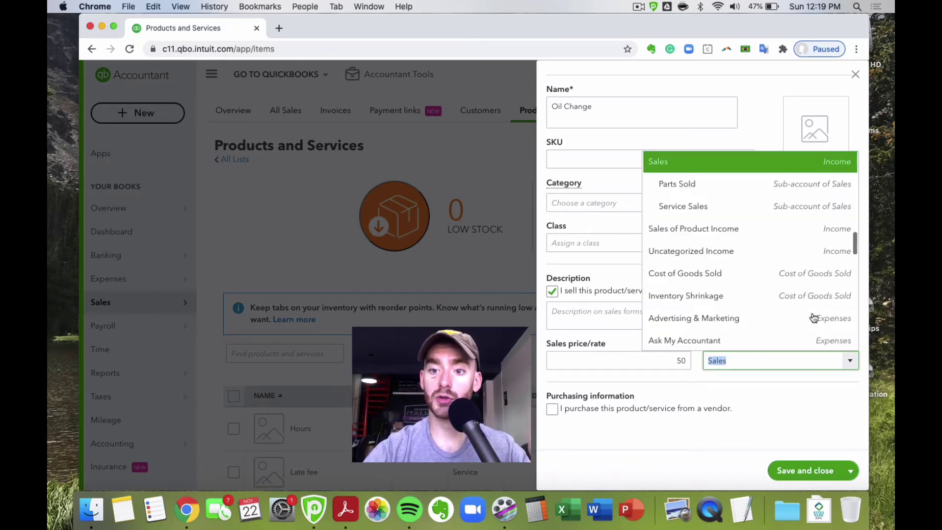
{"action": "scroll", "coordinate": [804, 305], "scroll_direction": "up", "scroll_amount": 2}
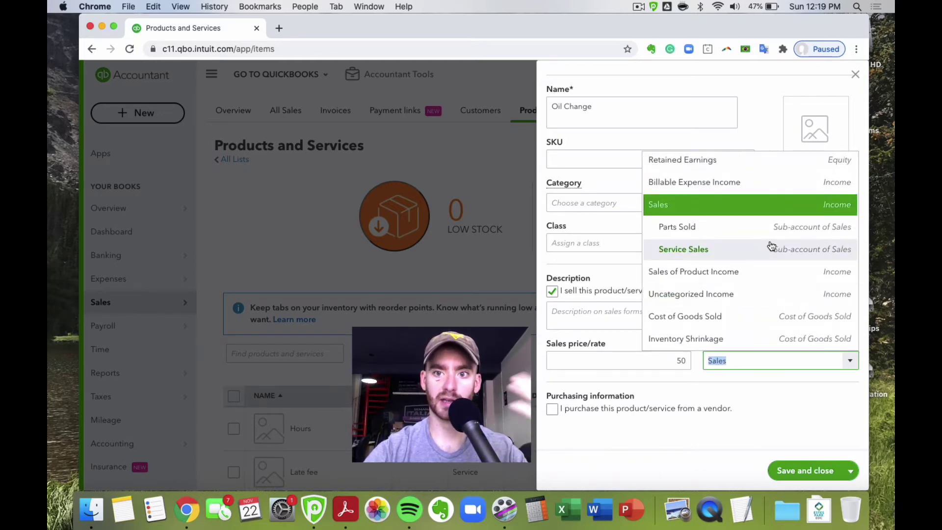
{"action": "left_click", "coordinate": [718, 251]}
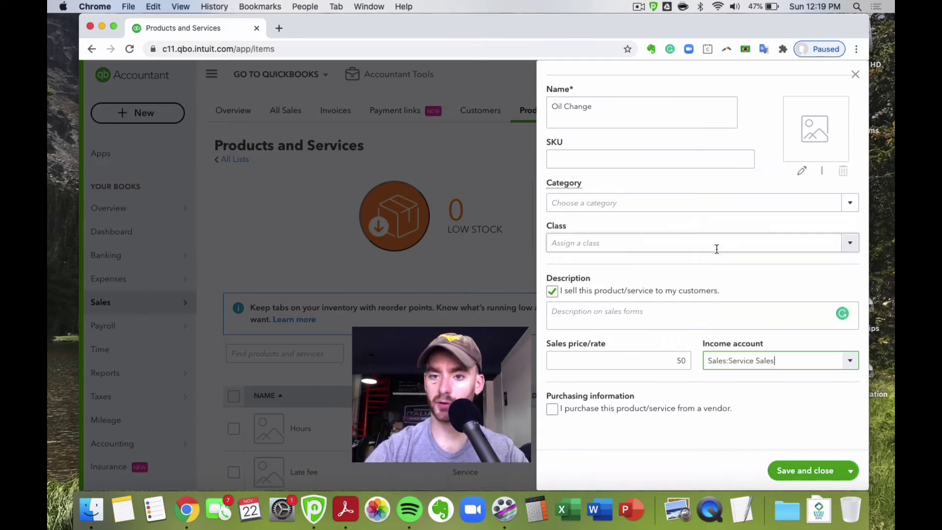
{"action": "left_click", "coordinate": [791, 296]}
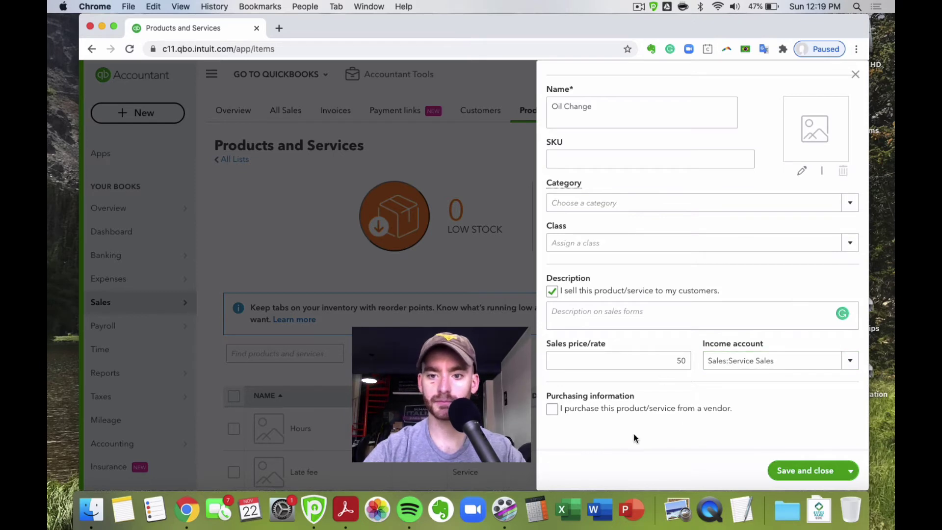
{"action": "left_click", "coordinate": [552, 408]}
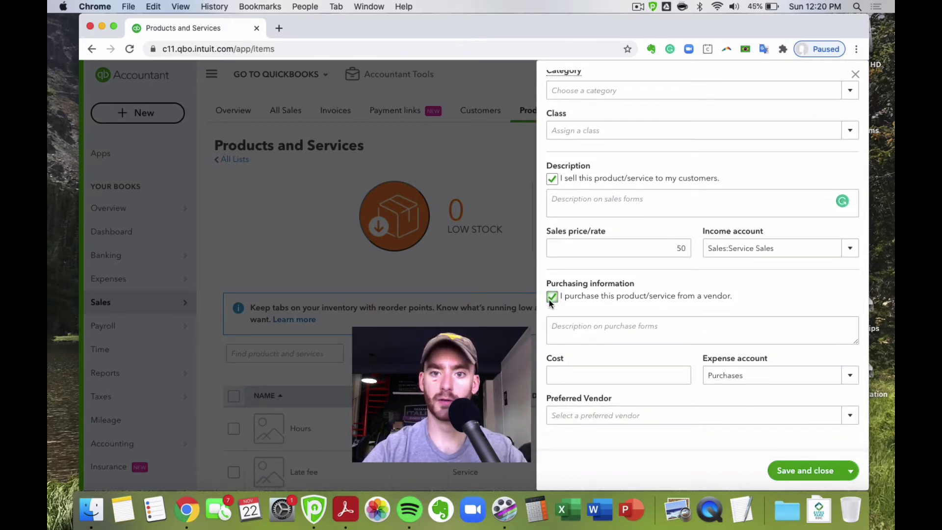
{"action": "left_click", "coordinate": [551, 298]}
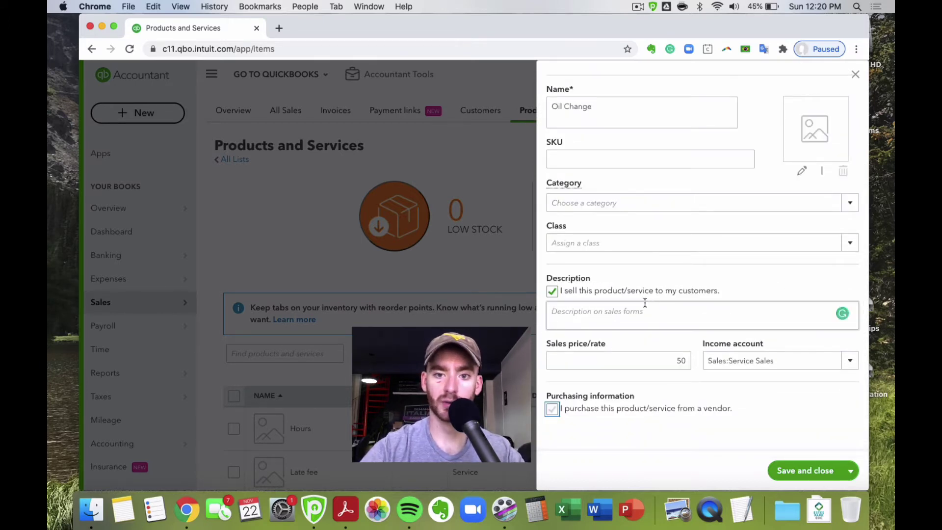
{"action": "left_click", "coordinate": [810, 474]}
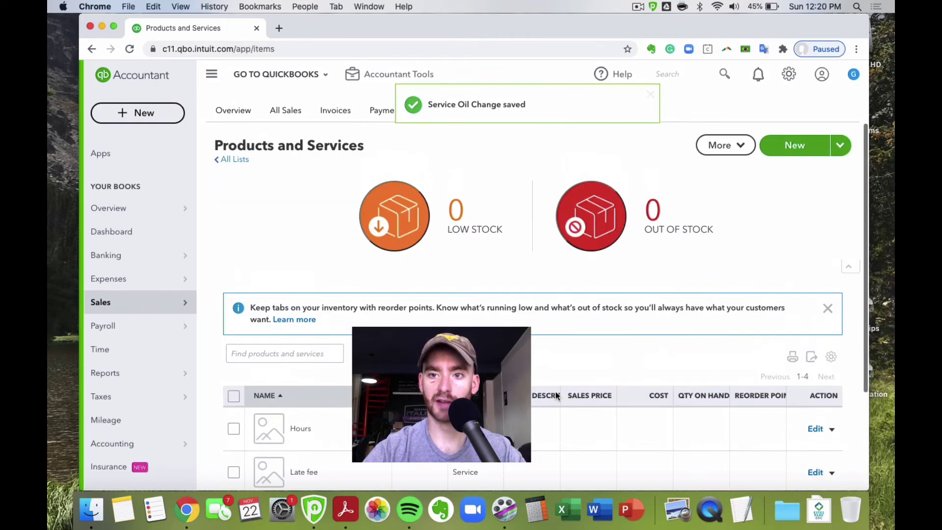
Create a new item of type Service named Labor - Hourly with a sales price of 100
{"action": "left_click", "coordinate": [781, 139]}
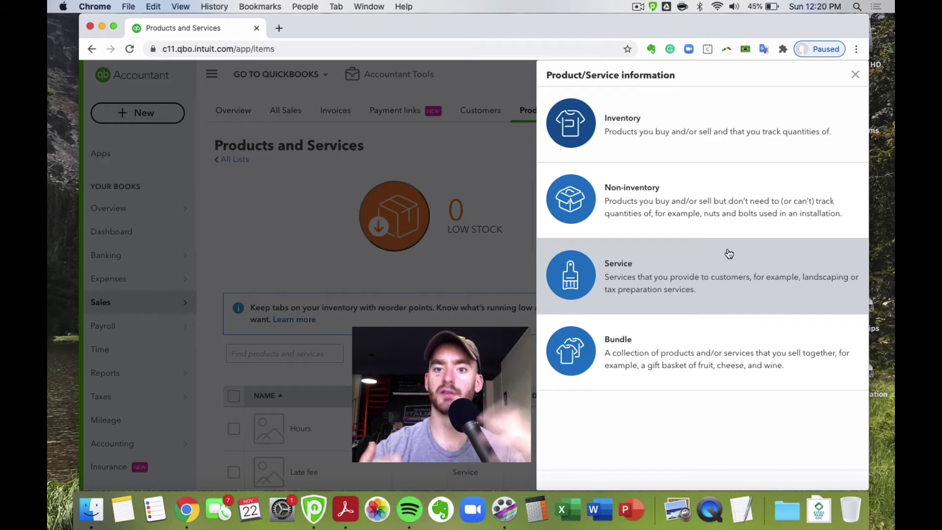
{"action": "left_click", "coordinate": [644, 270]}
{"action": "type", "text": "Labor - Hourly"}
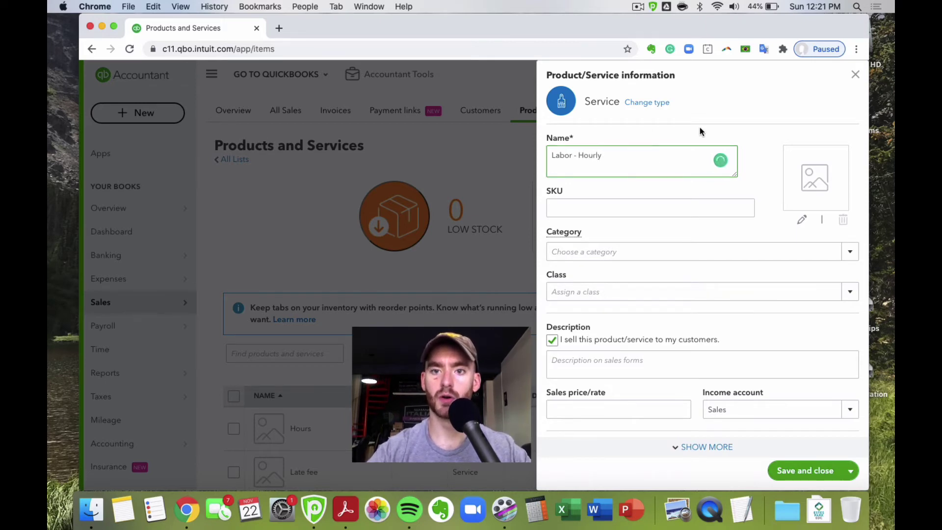
{"action": "scroll", "coordinate": [700, 128], "scroll_direction": "down", "scroll_amount": 1}
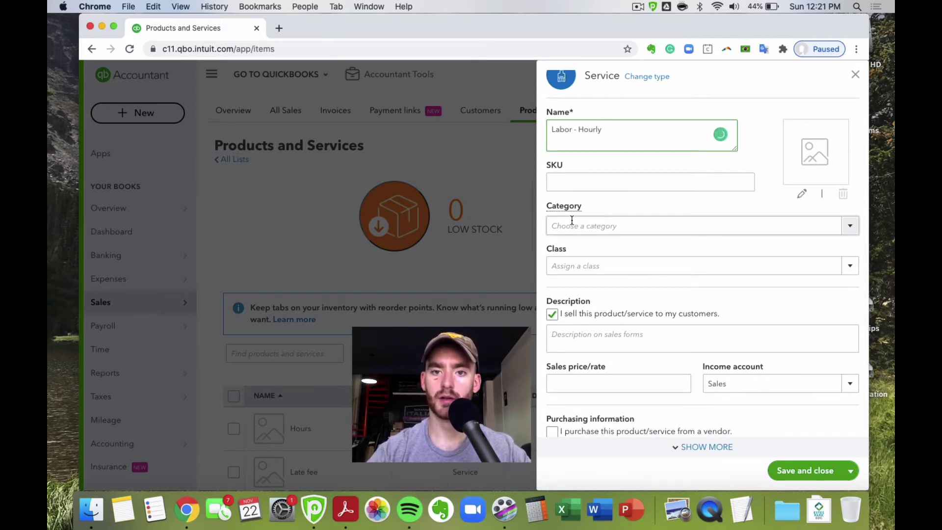
{"action": "scroll", "coordinate": [572, 220], "scroll_direction": "down", "scroll_amount": 1}
{"action": "left_click", "coordinate": [577, 361]}
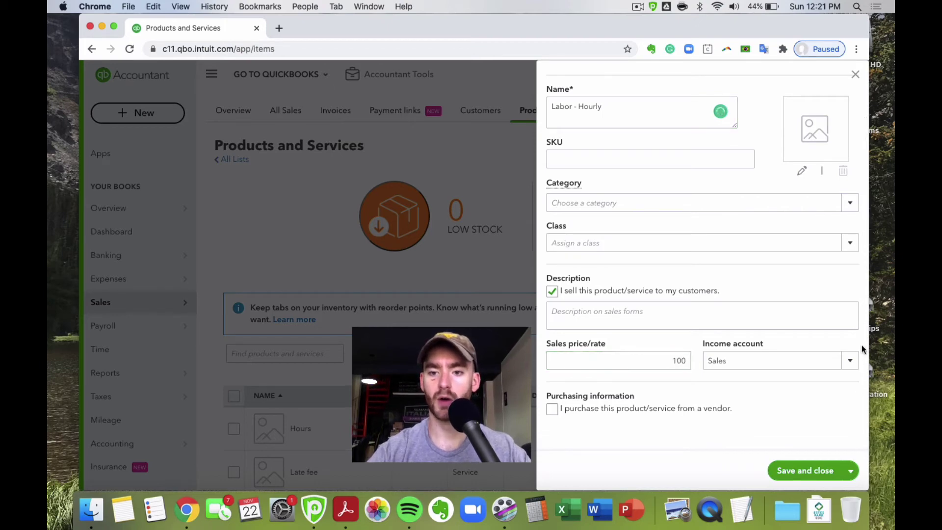
Assign Service Sales as the income account of the hourly labor item, and save and close it
{"action": "left_click", "coordinate": [850, 361]}
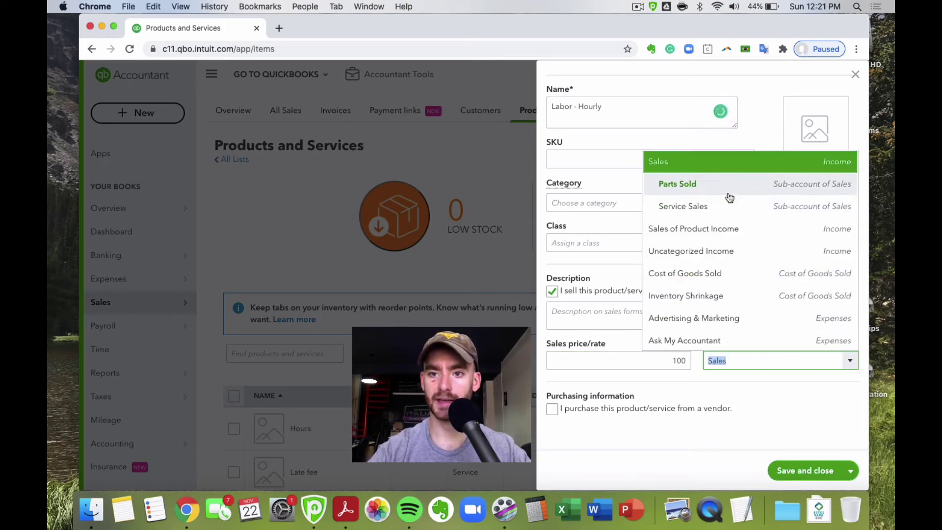
{"action": "left_click", "coordinate": [728, 212]}
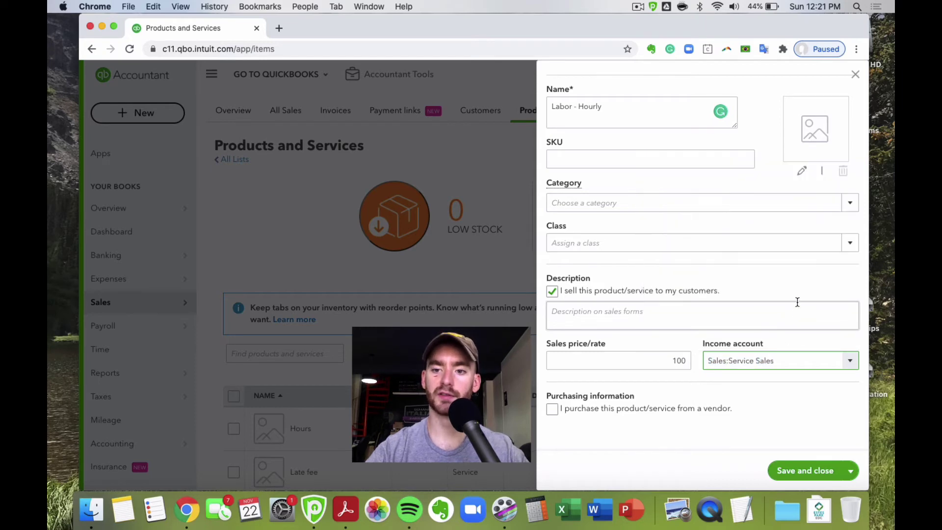
{"action": "left_click", "coordinate": [801, 472]}
Create a new Non-inventory item named Hardware (nuts/bolts, etc) with the SKU 123
{"action": "left_click", "coordinate": [793, 145]}
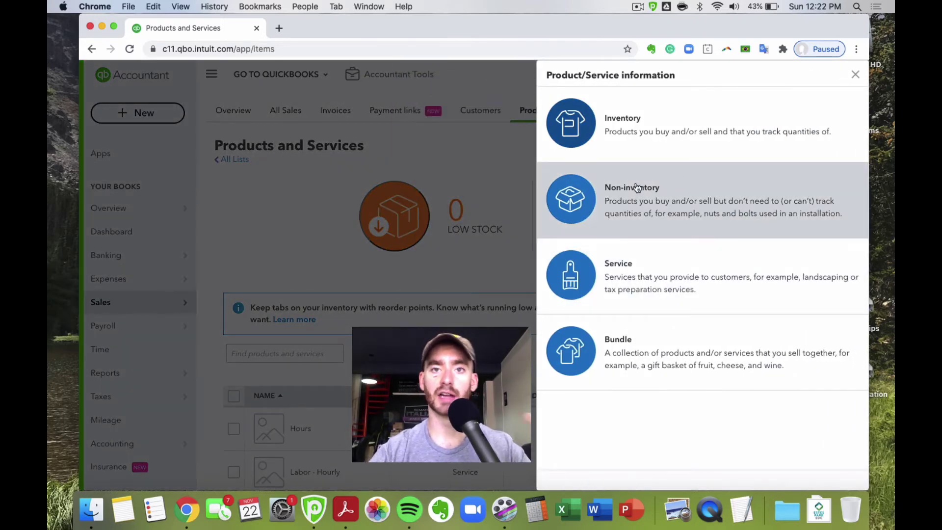
{"action": "left_click", "coordinate": [636, 188]}
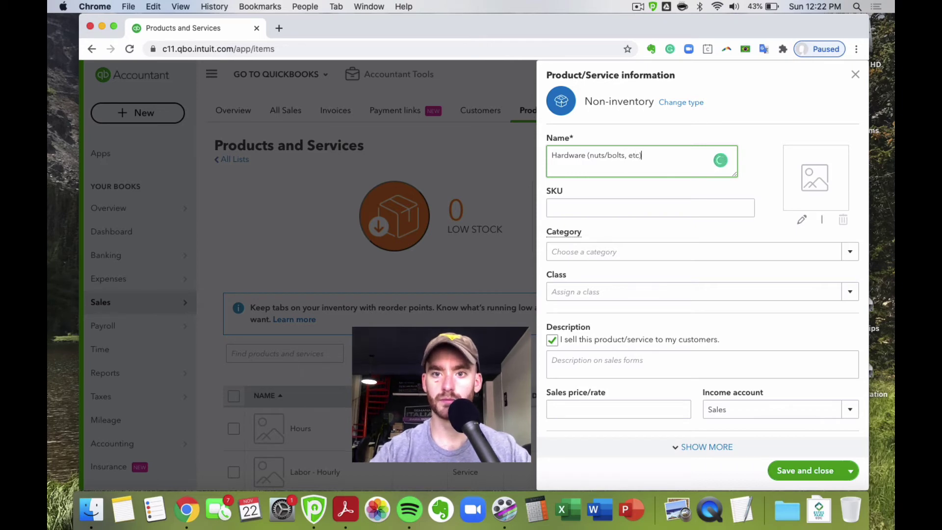
{"action": "left_click", "coordinate": [617, 210]}
{"action": "type", "text": "123"}
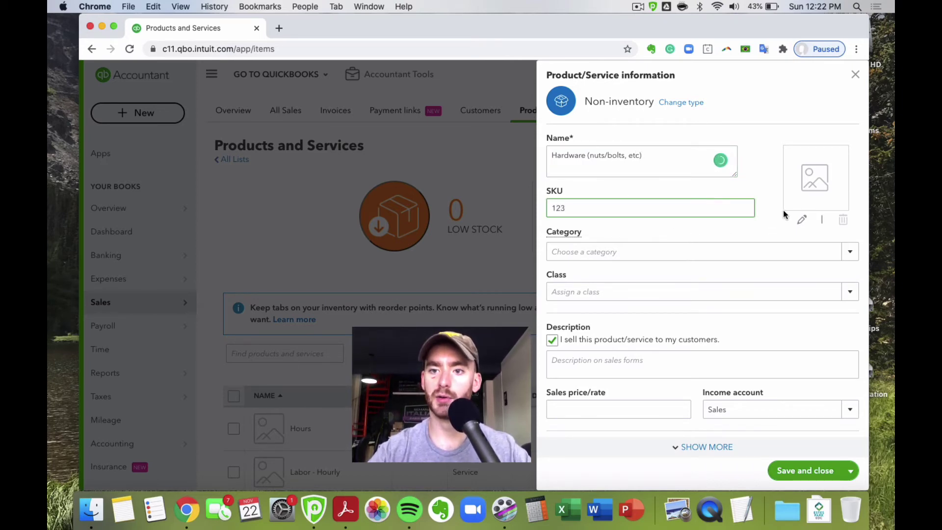
{"action": "left_click", "coordinate": [781, 206]}
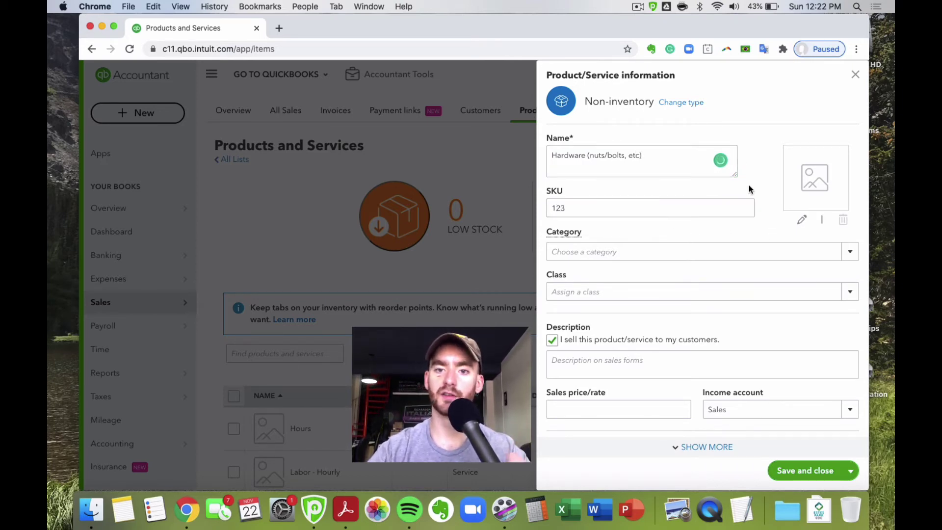
Enter "Hardware used" as the sales description of the hardware item, leaving its sales price blank
{"action": "scroll", "coordinate": [638, 201], "scroll_direction": "down", "scroll_amount": 2}
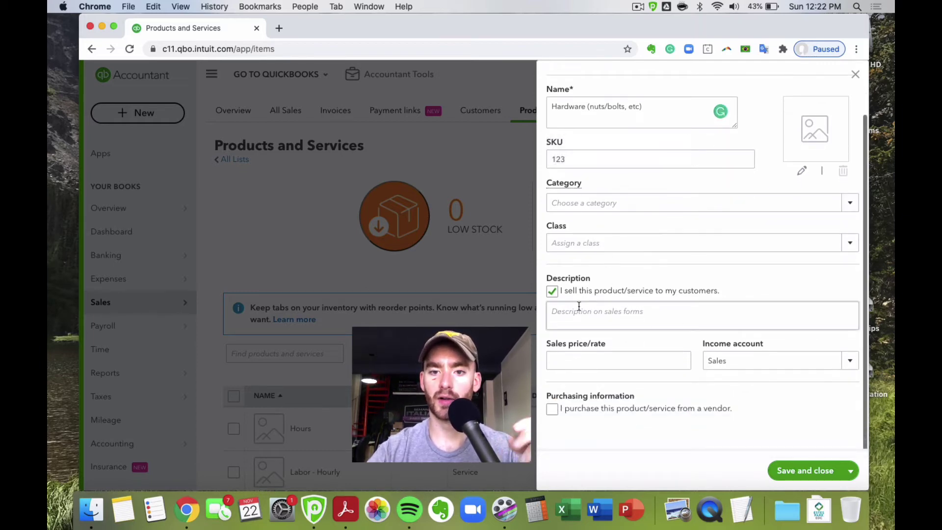
{"action": "left_click", "coordinate": [631, 324]}
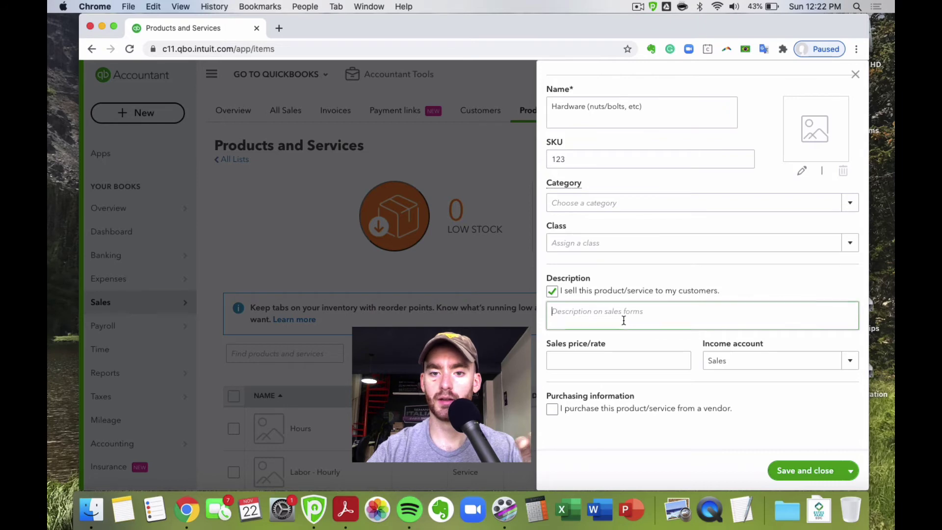
{"action": "type", "text": "Hard"}
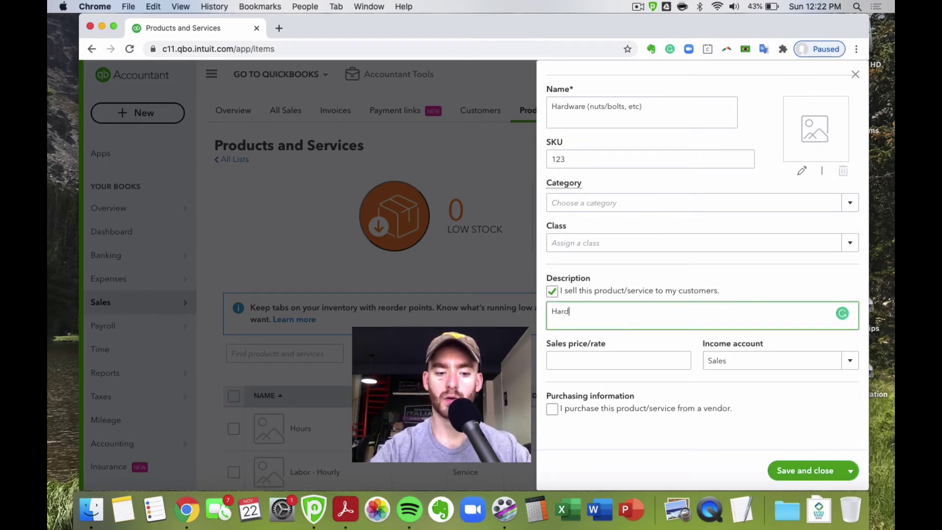
{"action": "type", "text": "ware used"}
{"action": "left_click", "coordinate": [606, 360]}
{"action": "left_click", "coordinate": [617, 348]}
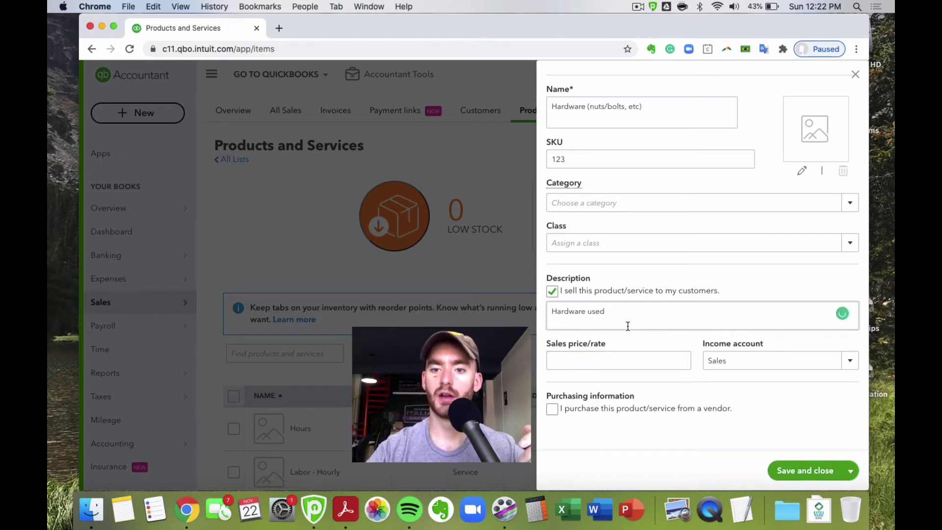
Assign the Parts Sold sub-account of Sales as the hardware item's income account
{"action": "left_click", "coordinate": [850, 361]}
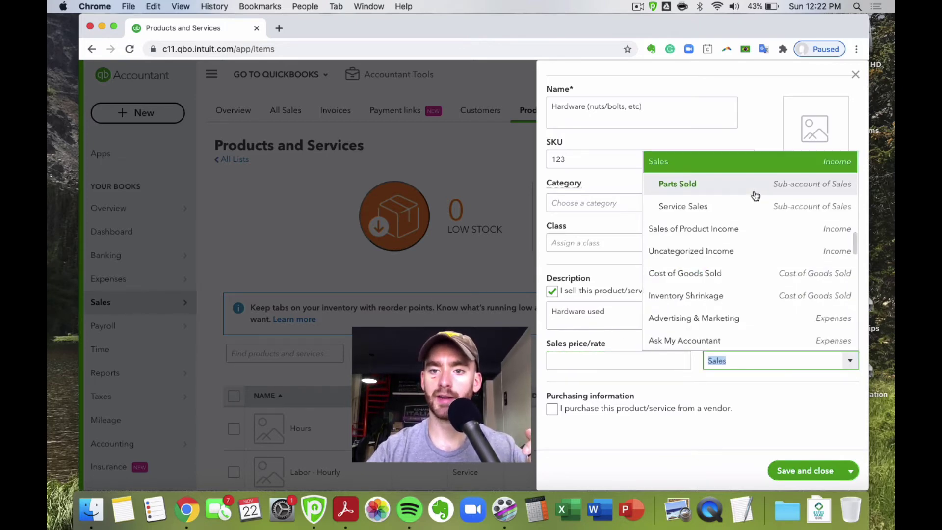
{"action": "scroll", "coordinate": [717, 196], "scroll_direction": "up", "scroll_amount": 1}
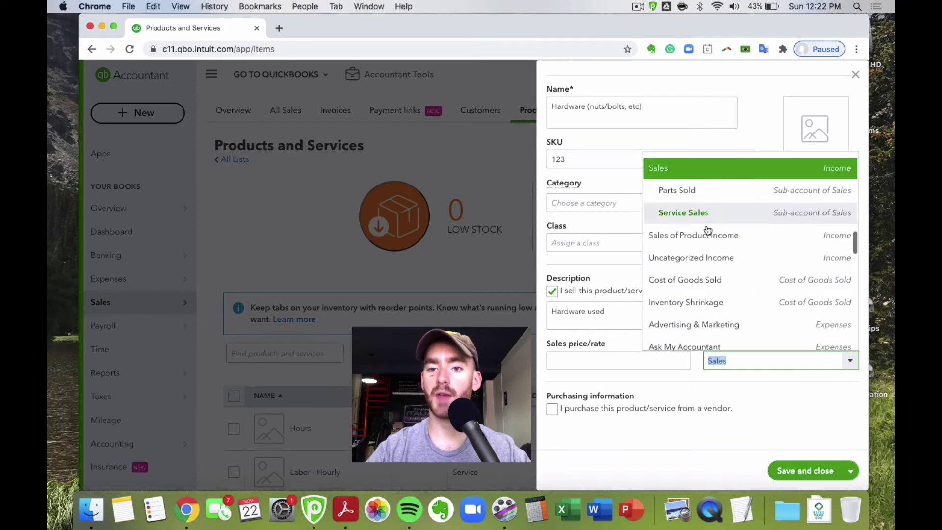
{"action": "left_click", "coordinate": [709, 192]}
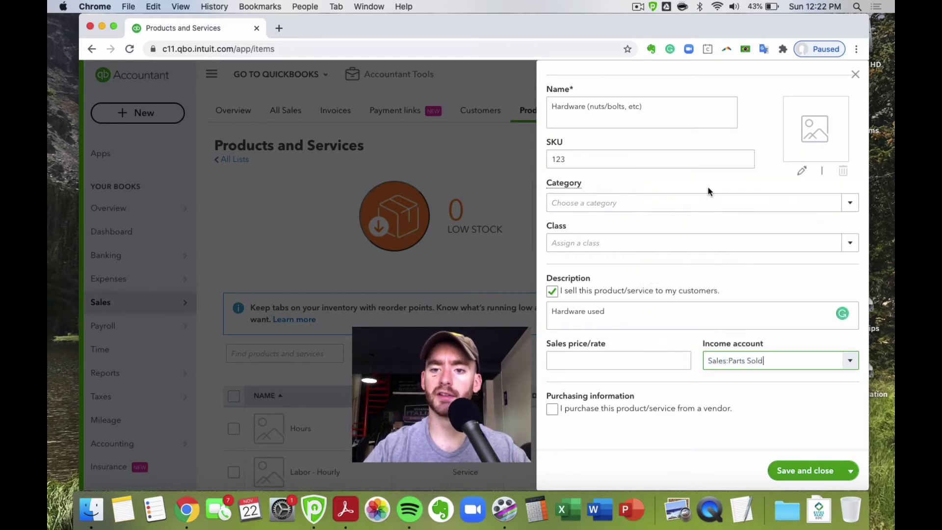
{"action": "left_click", "coordinate": [741, 393]}
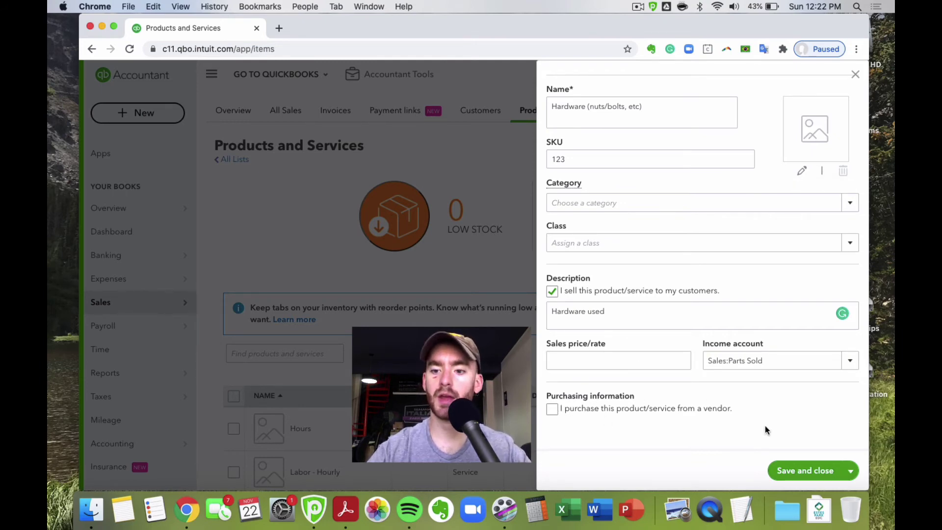
Save and close the hardware item, and start a new item of the Inventory type
{"action": "left_click", "coordinate": [801, 470]}
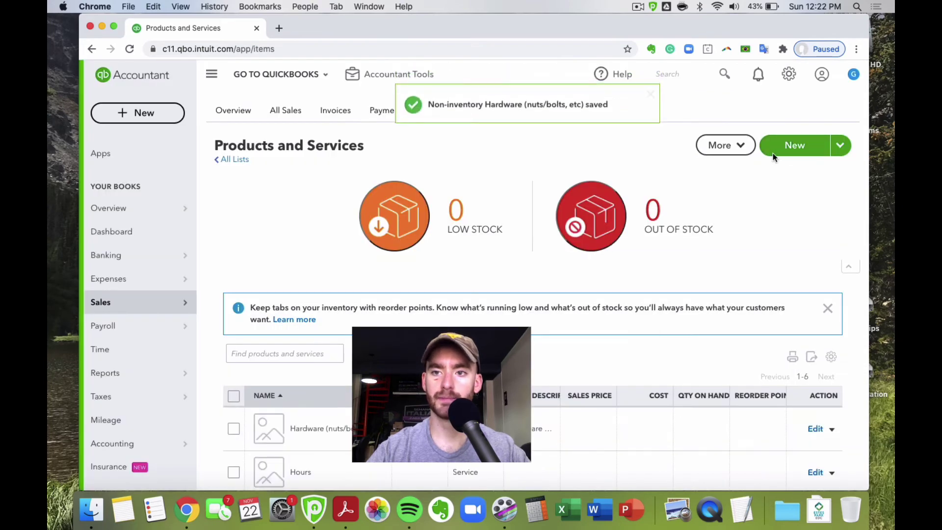
{"action": "left_click", "coordinate": [795, 147]}
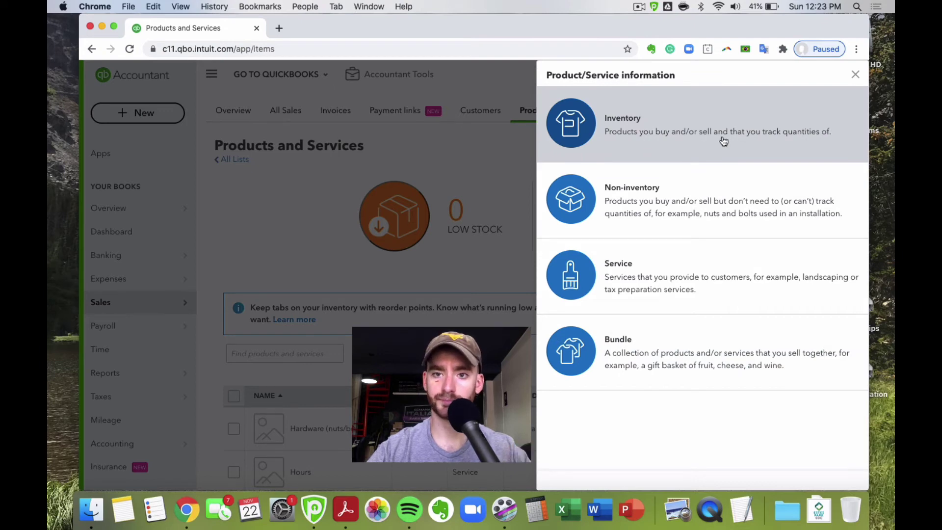
{"action": "left_click", "coordinate": [718, 143]}
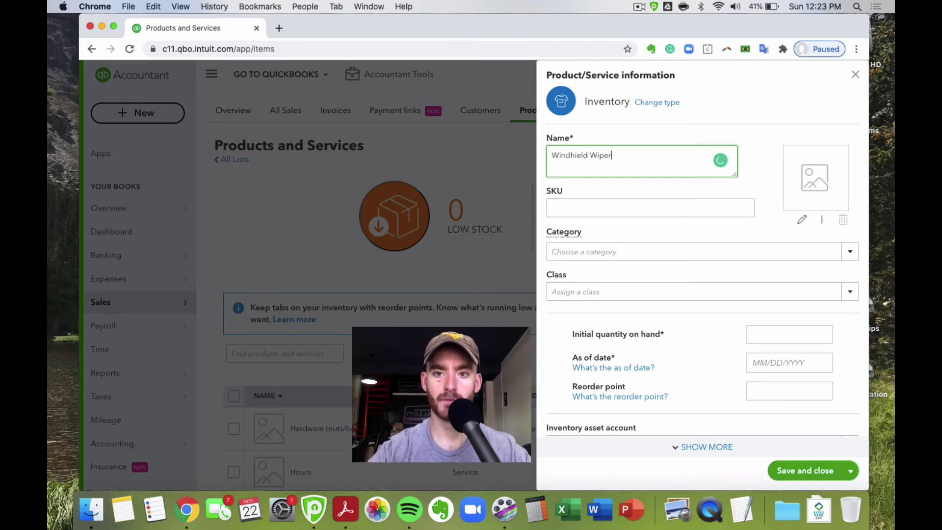
Name the inventory item Windshield Wipers and give it the SKU 12345
{"action": "mouse_move", "coordinate": [567, 155]}
{"action": "left_click", "coordinate": [578, 173]}
{"action": "triple_click", "coordinate": [647, 153]}
{"action": "left_click", "coordinate": [637, 161]}
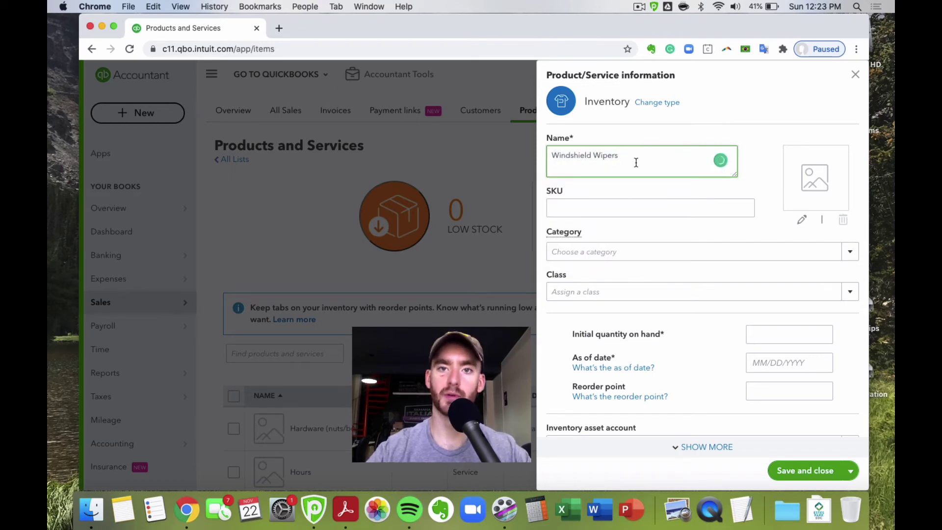
{"action": "left_click", "coordinate": [592, 209]}
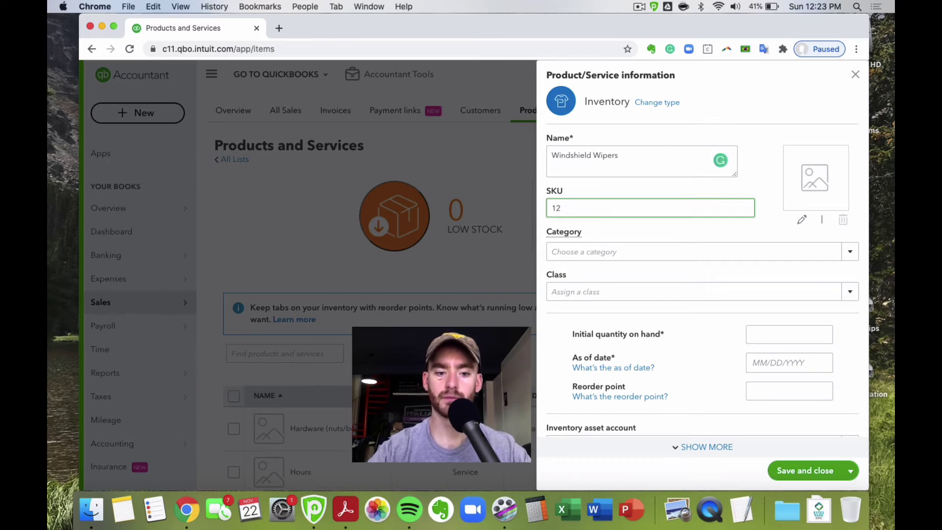
{"action": "type", "text": "12345"}
{"action": "left_click", "coordinate": [766, 212]}
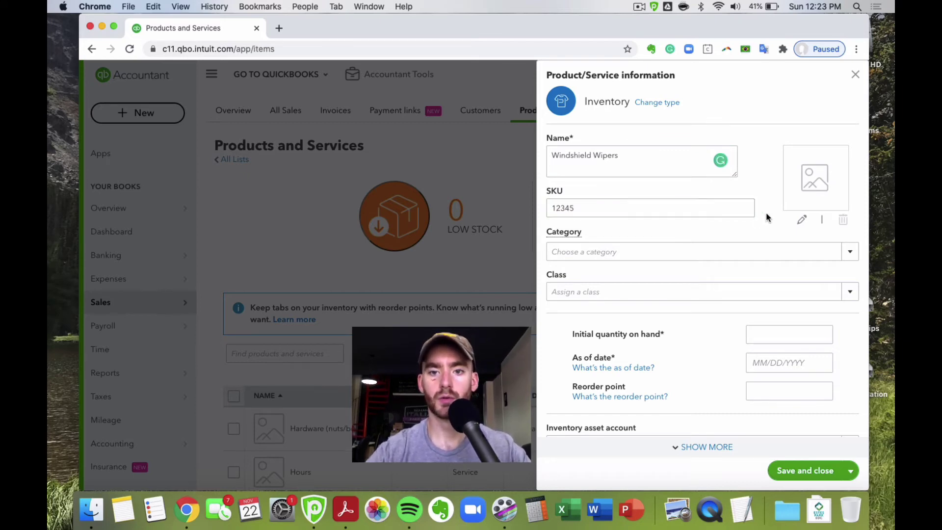
Set the wipers' initial quantity on hand to 5, the as-of date to 11/22/2020 and the reorder point to 2
{"action": "scroll", "coordinate": [766, 212], "scroll_direction": "down", "scroll_amount": 3}
{"action": "scroll", "coordinate": [638, 182], "scroll_direction": "down", "scroll_amount": 4}
{"action": "left_click", "coordinate": [774, 146]}
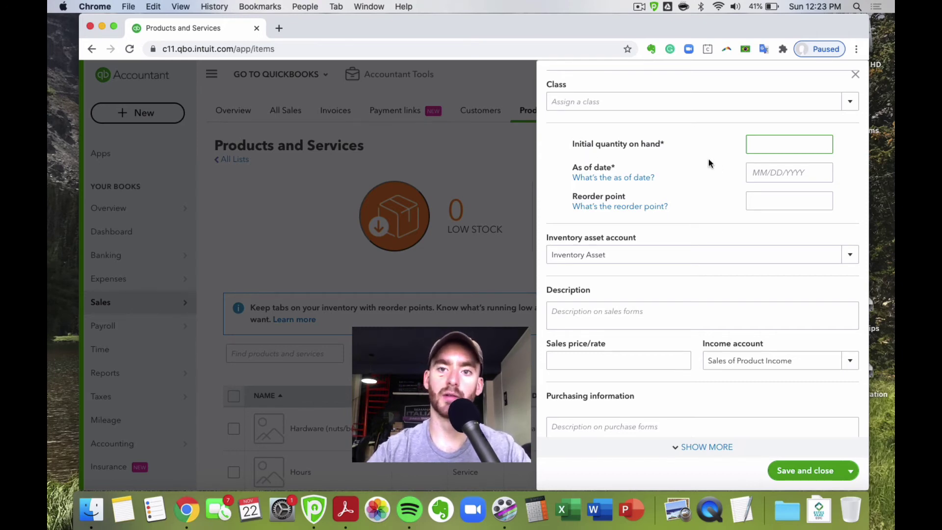
{"action": "type", "text": "5"}
{"action": "left_click", "coordinate": [760, 174]}
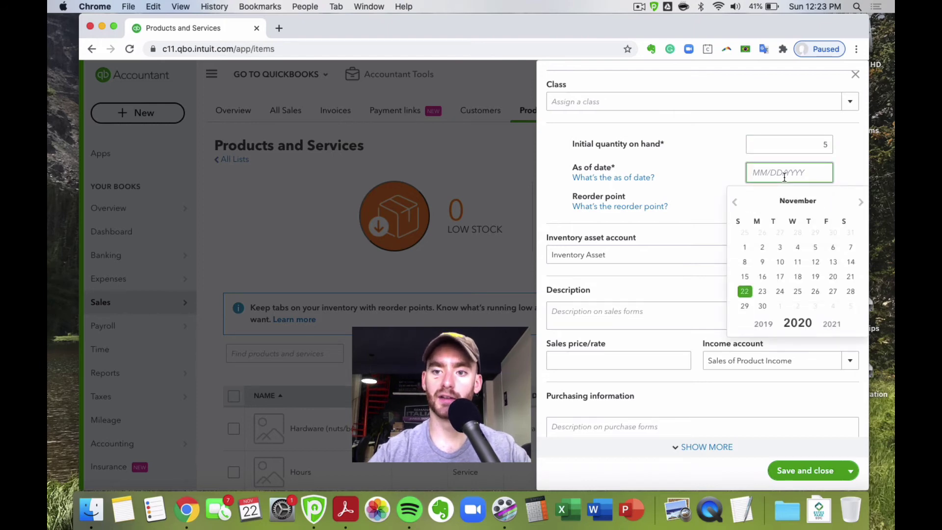
{"action": "left_click", "coordinate": [783, 193]}
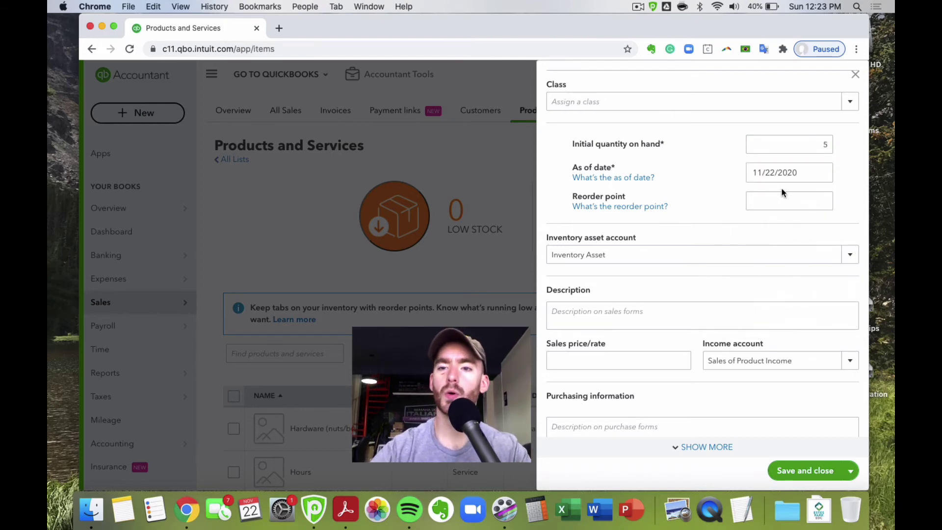
{"action": "left_click", "coordinate": [785, 201]}
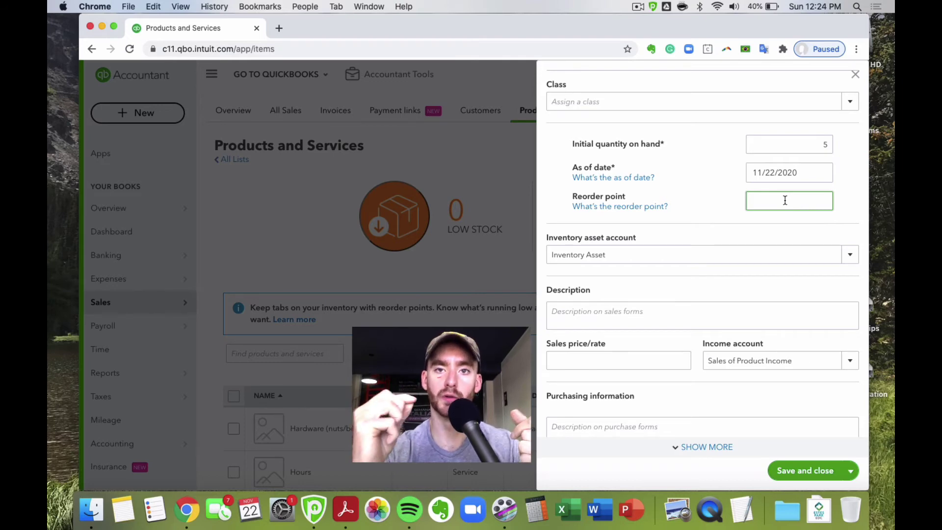
{"action": "type", "text": "2"}
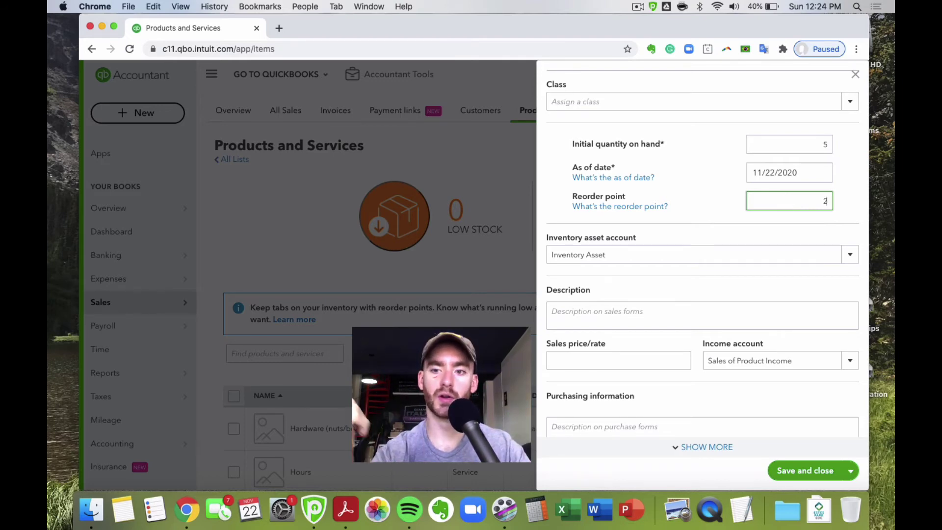
{"action": "left_click", "coordinate": [844, 210]}
Review the inventory asset account choice for the wipers, keeping Inventory Asset
{"action": "scroll", "coordinate": [844, 210], "scroll_direction": "down", "scroll_amount": 2}
{"action": "scroll", "coordinate": [763, 194], "scroll_direction": "down", "scroll_amount": 2}
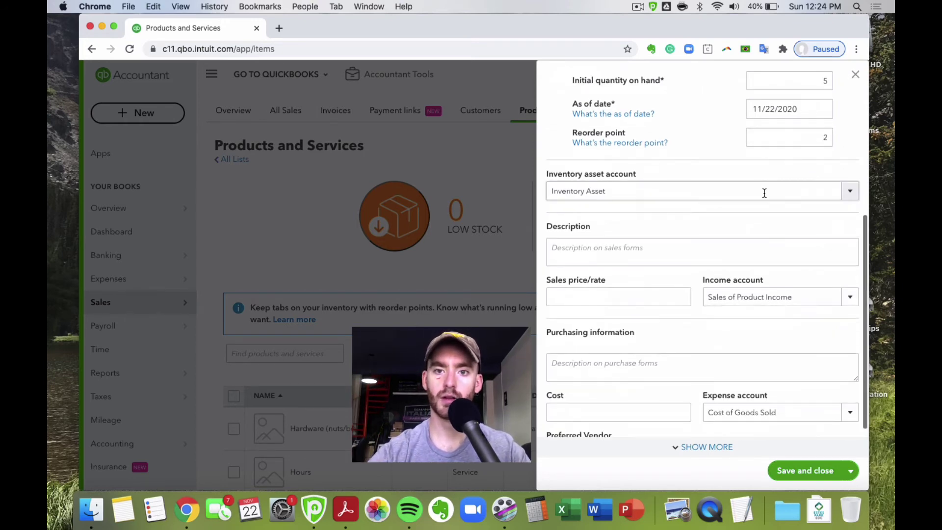
{"action": "left_click", "coordinate": [850, 190]}
{"action": "left_click", "coordinate": [718, 155]}
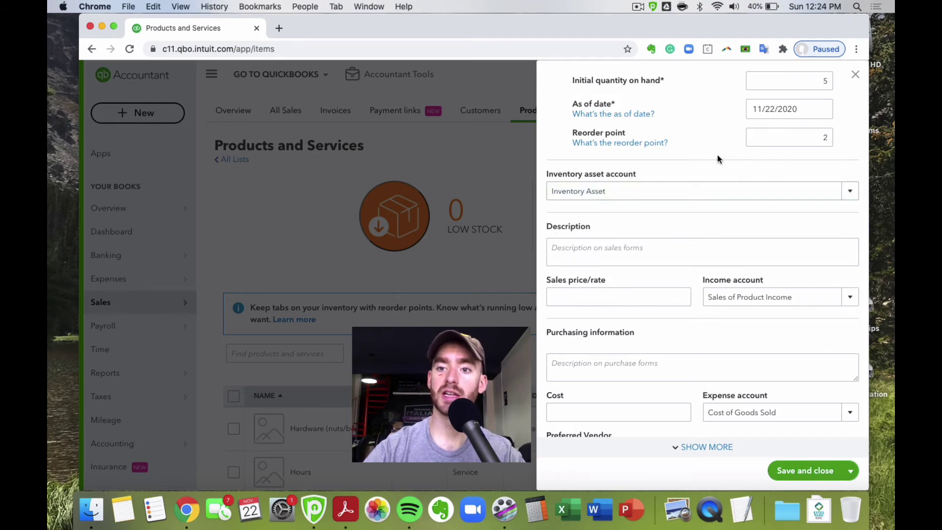
{"action": "scroll", "coordinate": [718, 156], "scroll_direction": "down", "scroll_amount": 1}
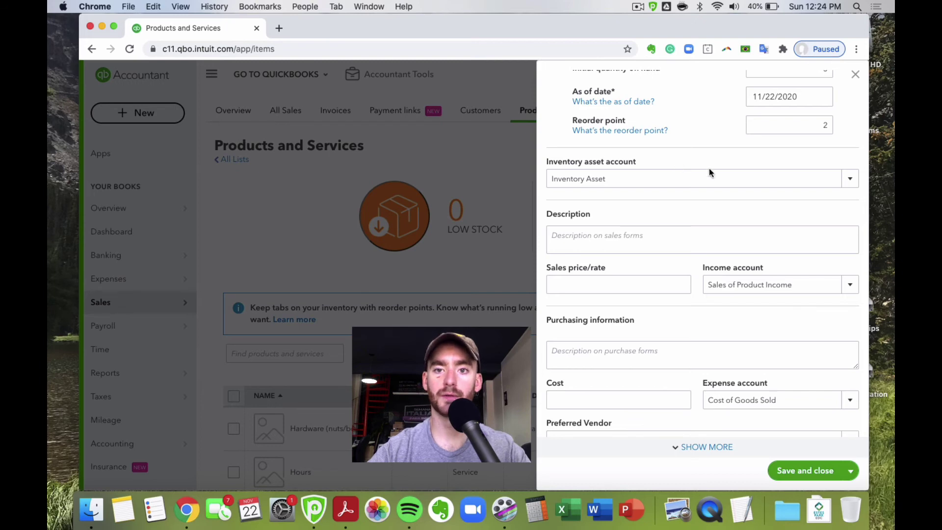
{"action": "left_click", "coordinate": [621, 178]}
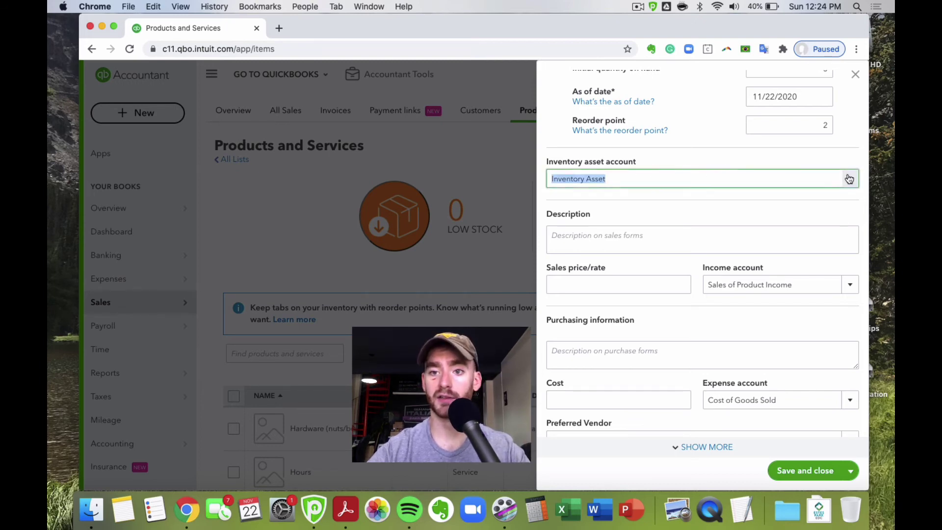
{"action": "left_click", "coordinate": [710, 162]}
Enter "windshield wipers" as the item's description on sales forms, correcting the misspelled first word
{"action": "scroll", "coordinate": [658, 162], "scroll_direction": "down", "scroll_amount": 1}
{"action": "left_click", "coordinate": [636, 222]}
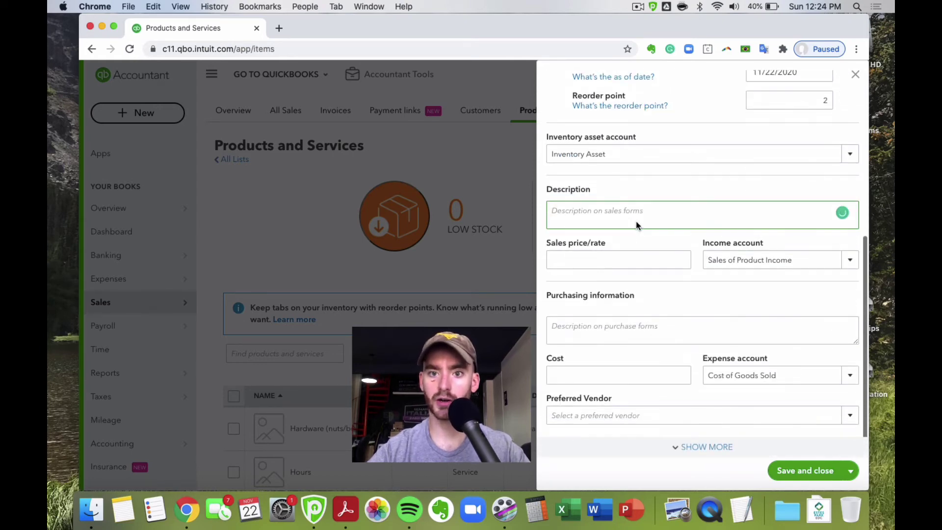
{"action": "type", "text": "winshiled wipers"}
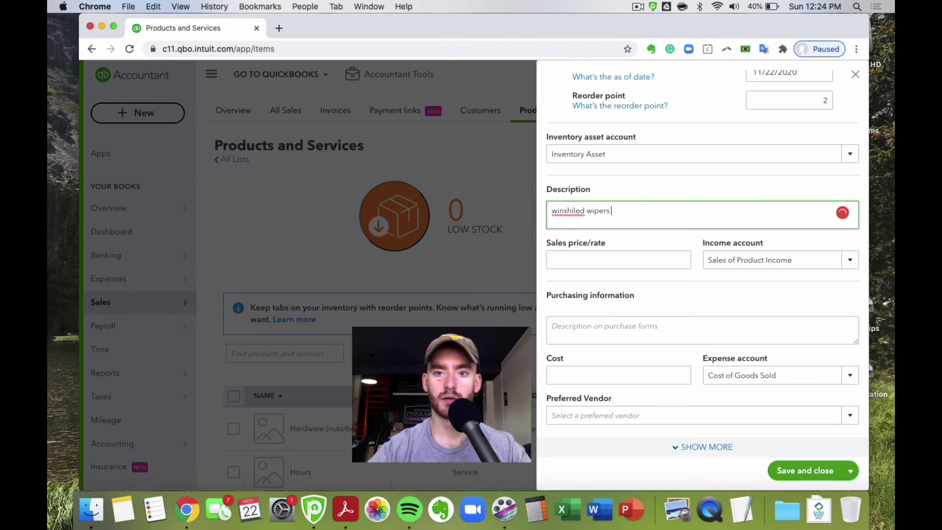
{"action": "mouse_move", "coordinate": [577, 214]}
{"action": "left_click", "coordinate": [579, 231]}
{"action": "triple_click", "coordinate": [661, 209]}
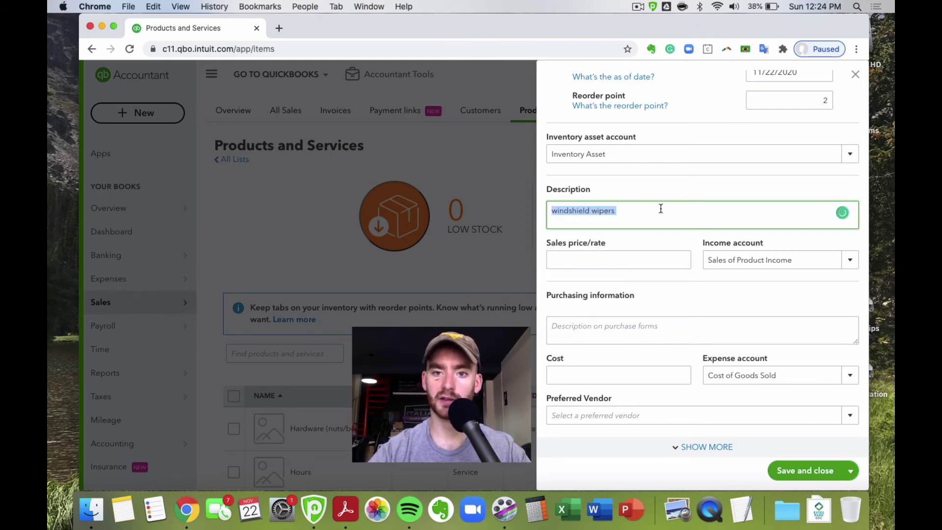
{"action": "left_click", "coordinate": [661, 209]}
Set the wipers' sales price to 40 and assign the Parts Sold sub-account of Sales as their income account
{"action": "left_click", "coordinate": [628, 262]}
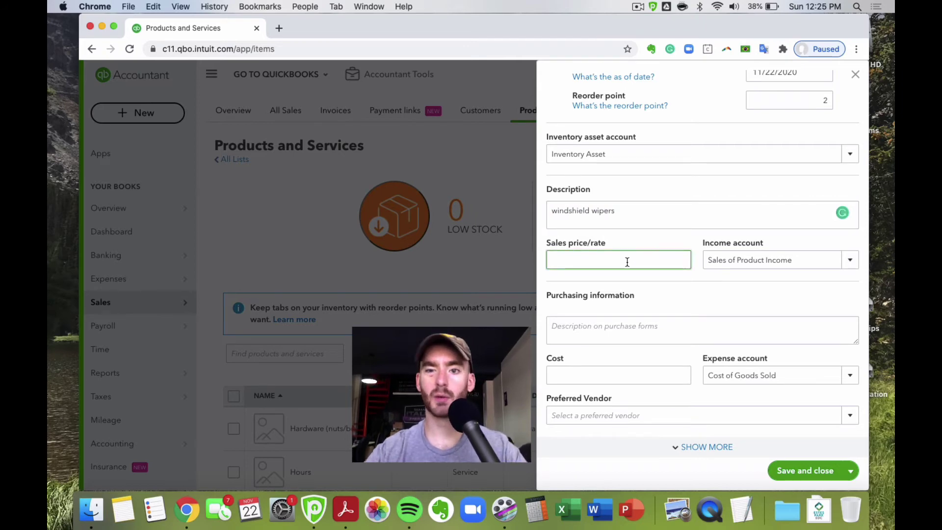
{"action": "type", "text": "40"}
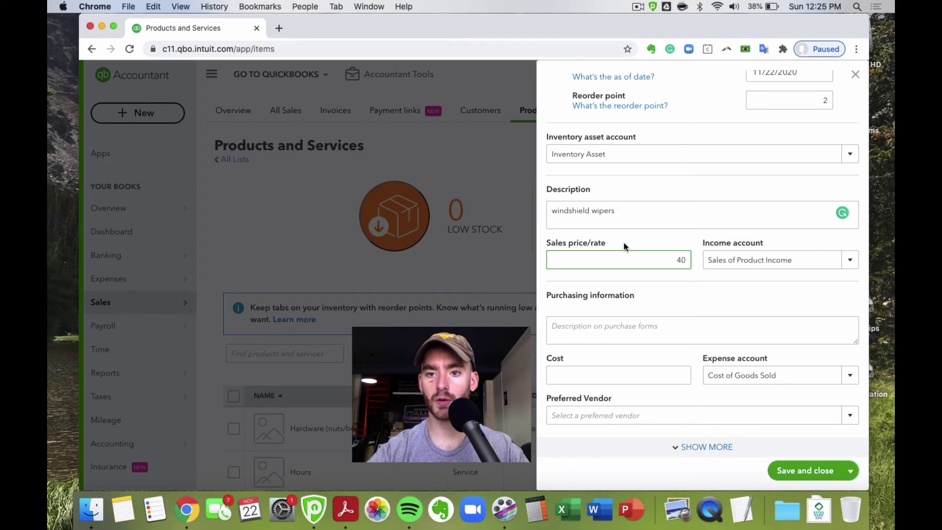
{"action": "left_click", "coordinate": [623, 242]}
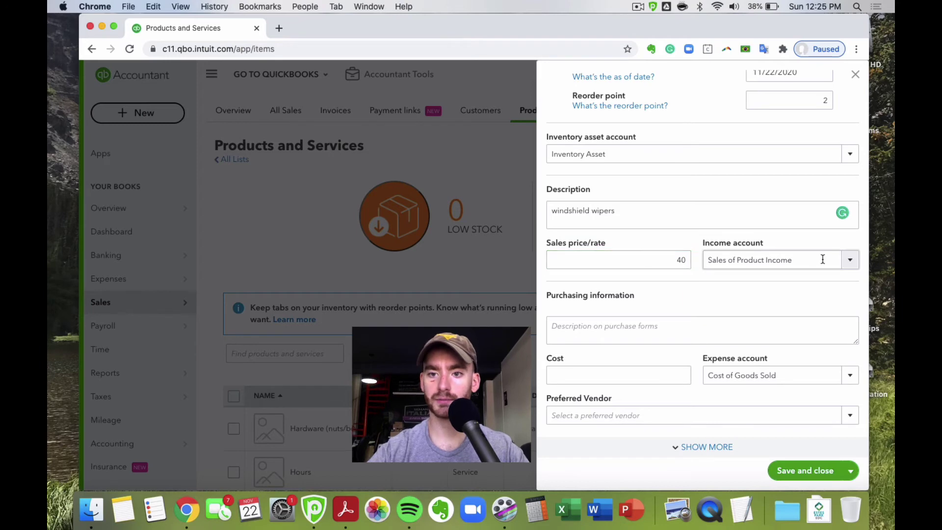
{"action": "left_click", "coordinate": [850, 268]}
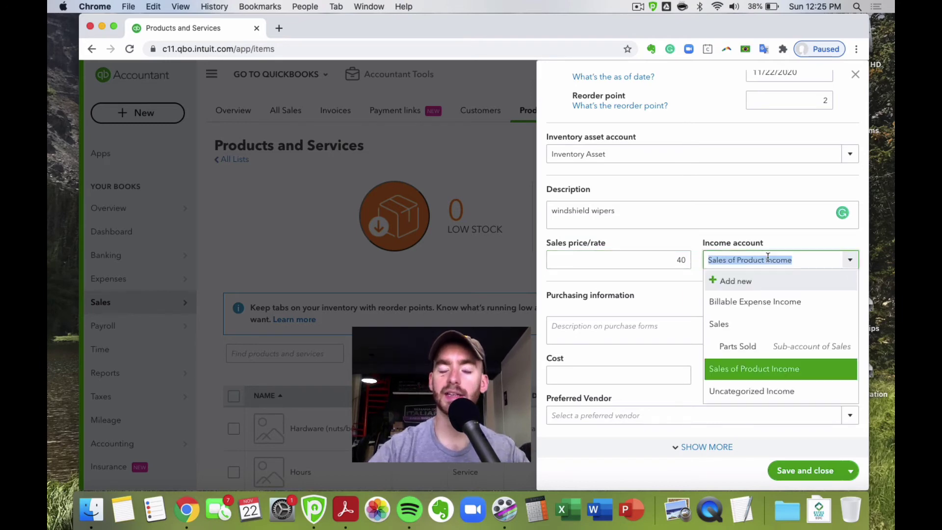
{"action": "left_click", "coordinate": [794, 346]}
Set the wipers' purchase cost to 20 and enter "windshield wipers" as the purchase description, leaving the preferred vendor blank
{"action": "left_click", "coordinate": [597, 328]}
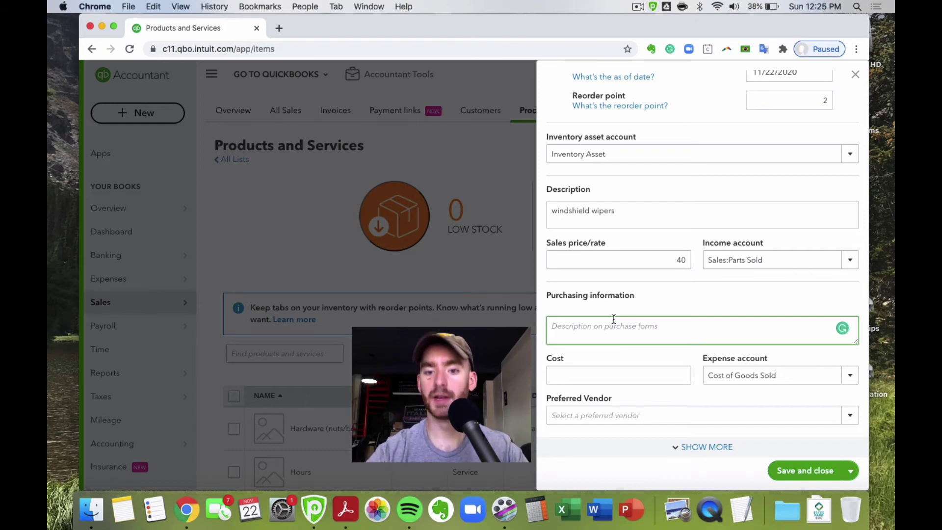
{"action": "left_click", "coordinate": [597, 417]}
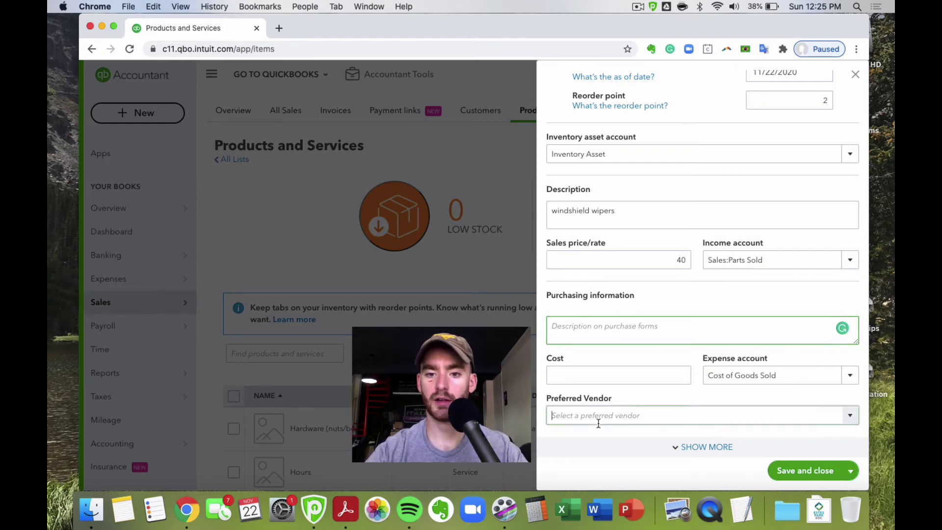
{"action": "left_click", "coordinate": [850, 415]}
{"action": "left_click", "coordinate": [580, 451]}
{"action": "left_click", "coordinate": [582, 370]}
{"action": "type", "text": "20"}
{"action": "left_click", "coordinate": [629, 336]}
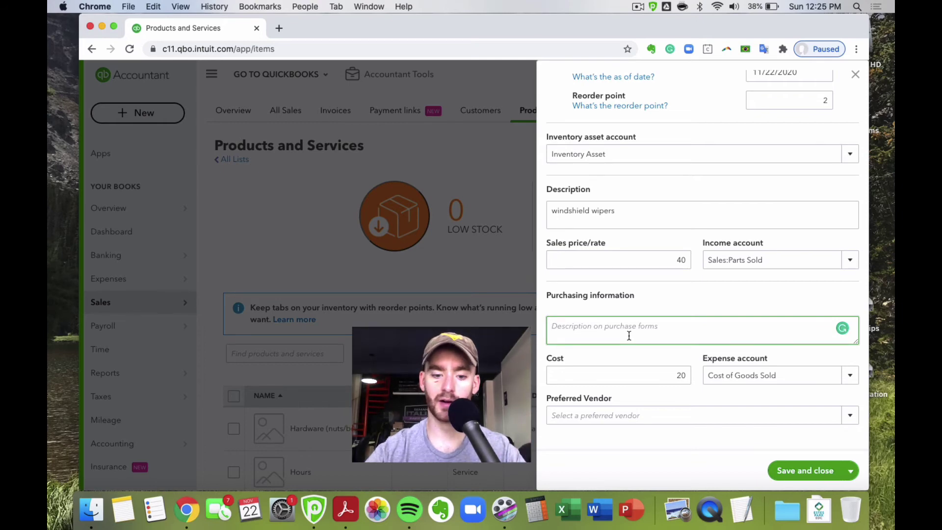
{"action": "type", "text": "windshield wiper"}
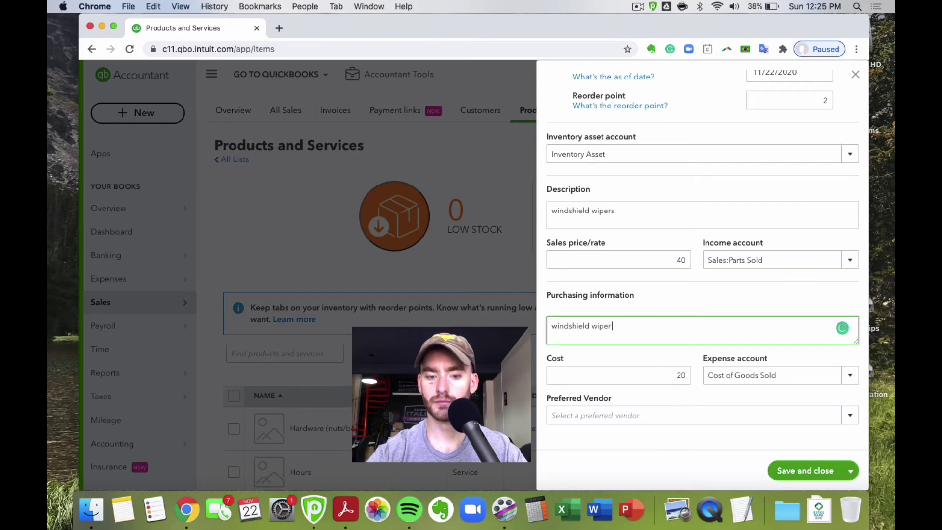
Keep Cost of Goods Sold as the wipers' expense account, and save and close the item
{"action": "left_click", "coordinate": [850, 375]}
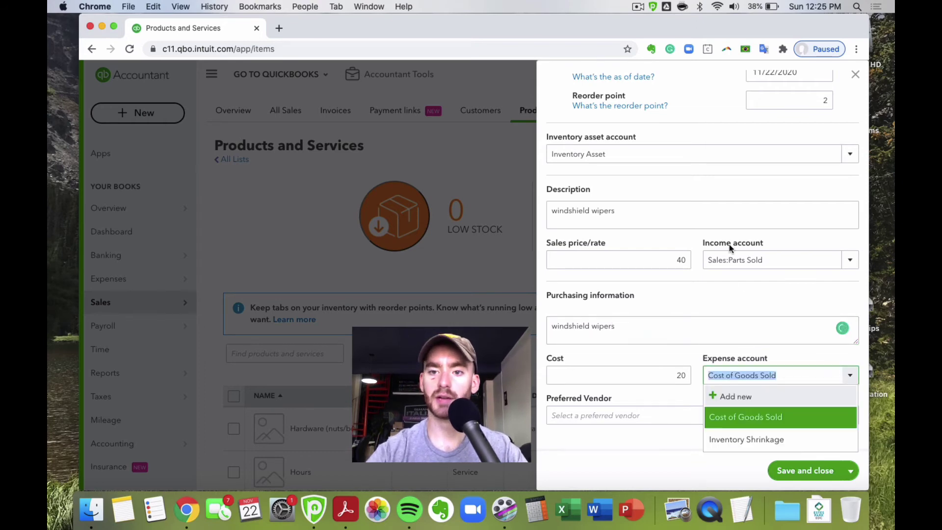
{"action": "left_click", "coordinate": [773, 417]}
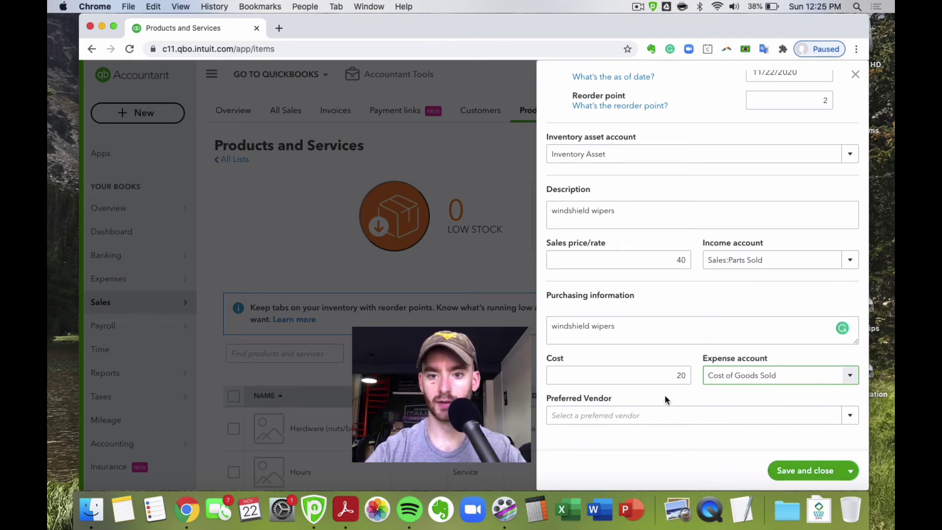
{"action": "left_click", "coordinate": [793, 471]}
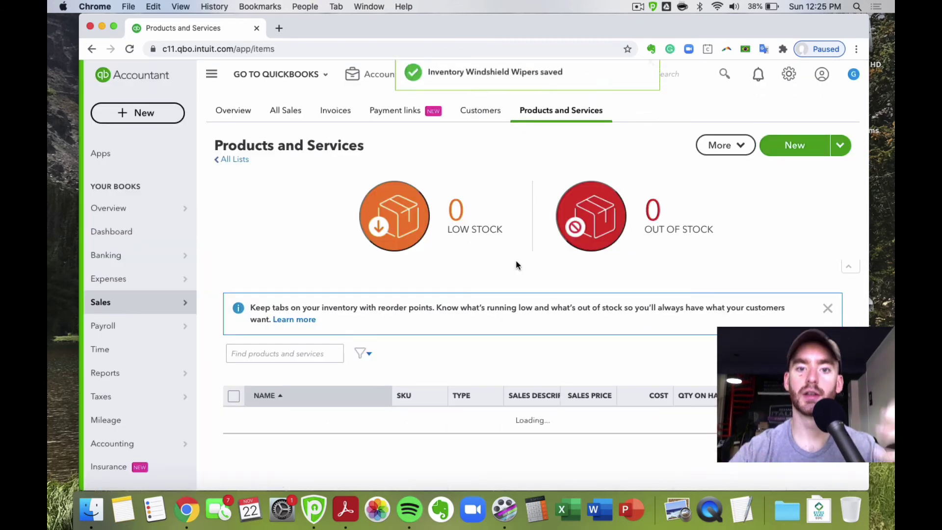
Review the saved items in the Products and Services list, and open a new sales receipt
{"action": "scroll", "coordinate": [507, 239], "scroll_direction": "down", "scroll_amount": 10}
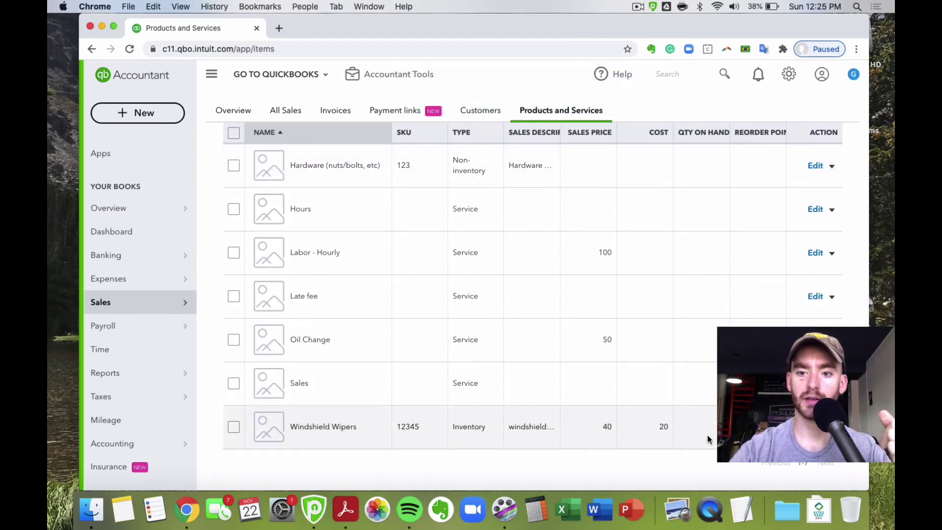
{"action": "scroll", "coordinate": [519, 227], "scroll_direction": "up", "scroll_amount": 10}
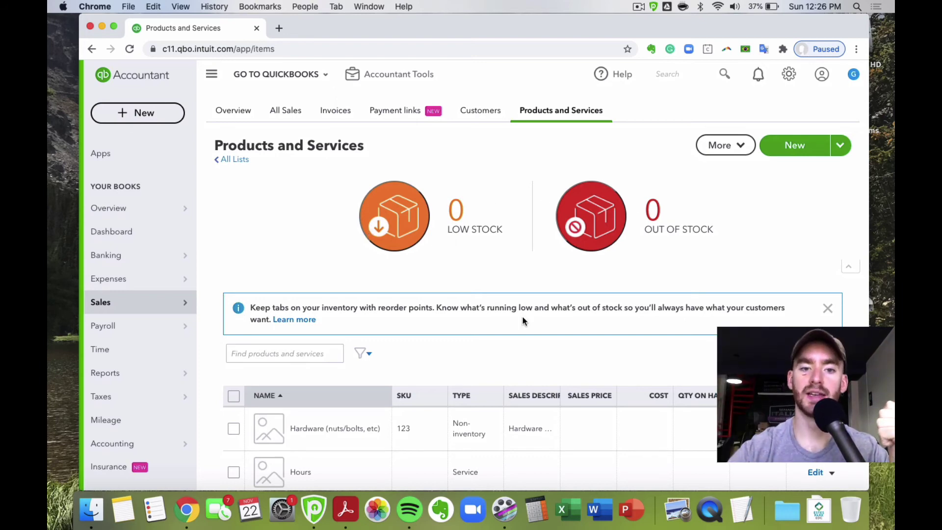
{"action": "scroll", "coordinate": [641, 411], "scroll_direction": "down", "scroll_amount": 5}
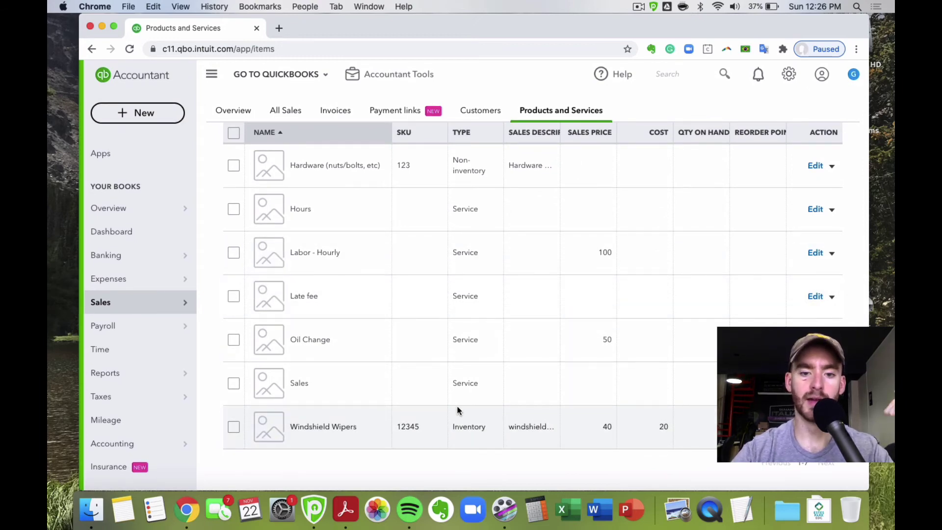
{"action": "scroll", "coordinate": [458, 410], "scroll_direction": "up", "scroll_amount": 5}
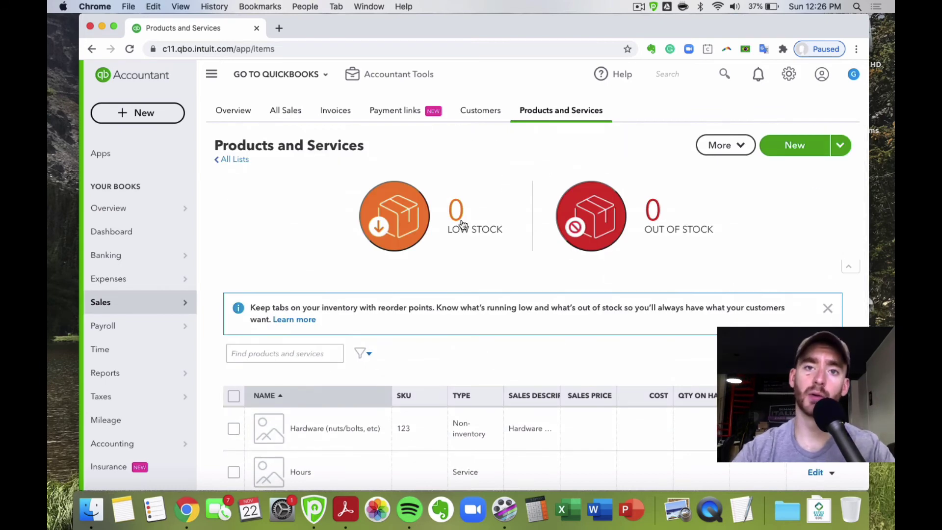
{"action": "left_click", "coordinate": [142, 112]}
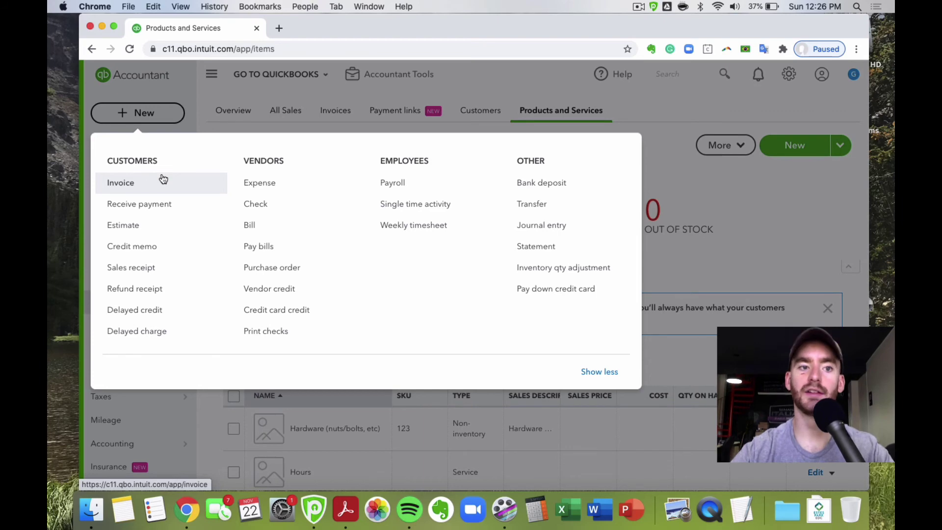
{"action": "left_click", "coordinate": [195, 274]}
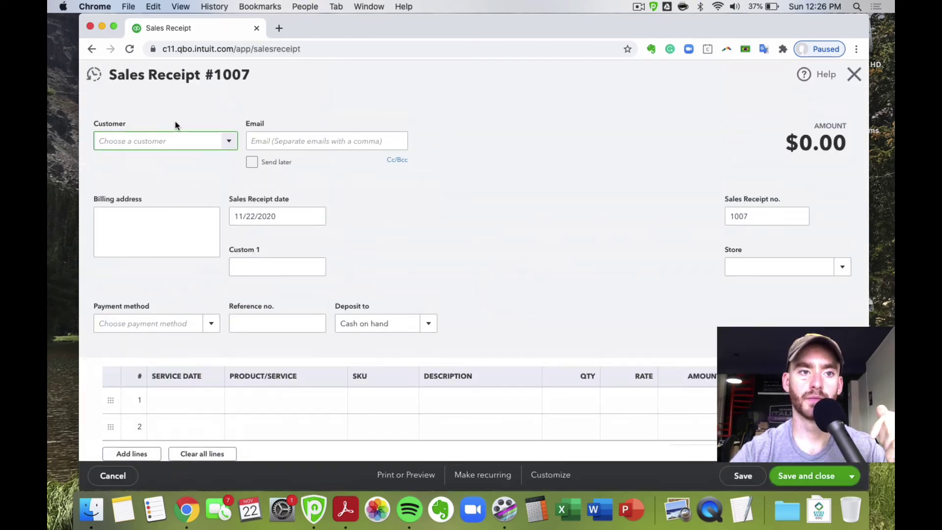
{"action": "left_click", "coordinate": [230, 145]}
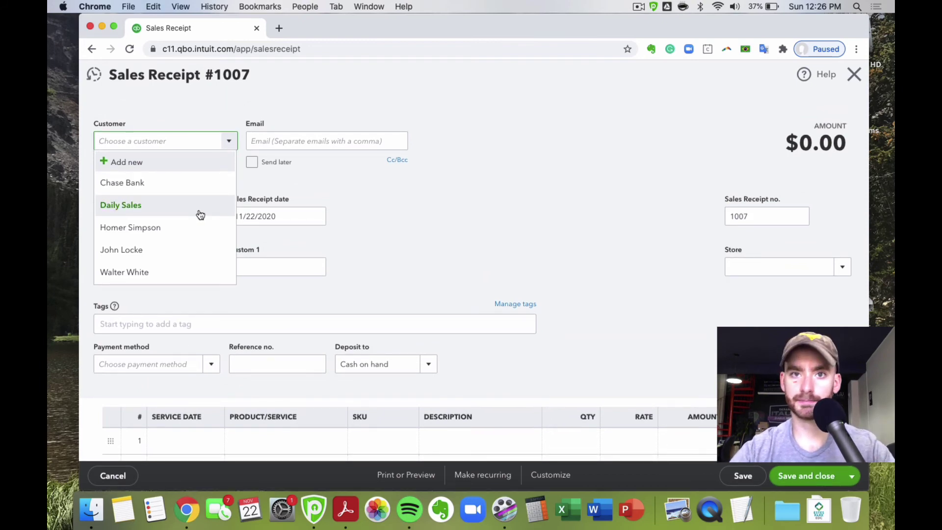
{"action": "left_click", "coordinate": [183, 166]}
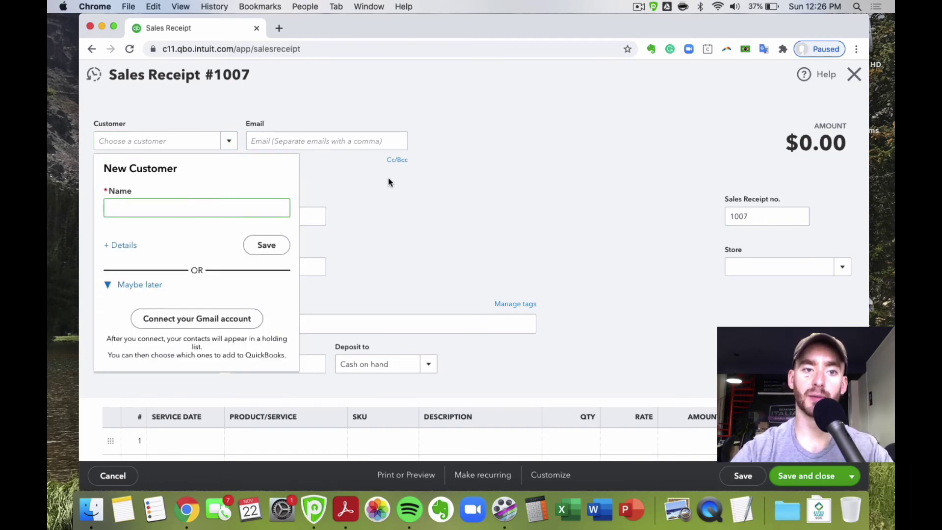
{"action": "left_click", "coordinate": [572, 220]}
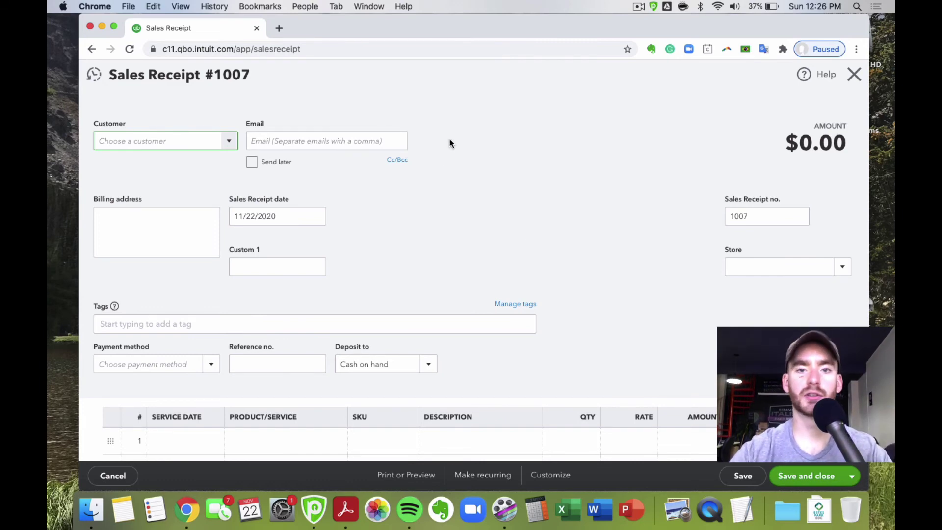
{"action": "left_click", "coordinate": [276, 105]}
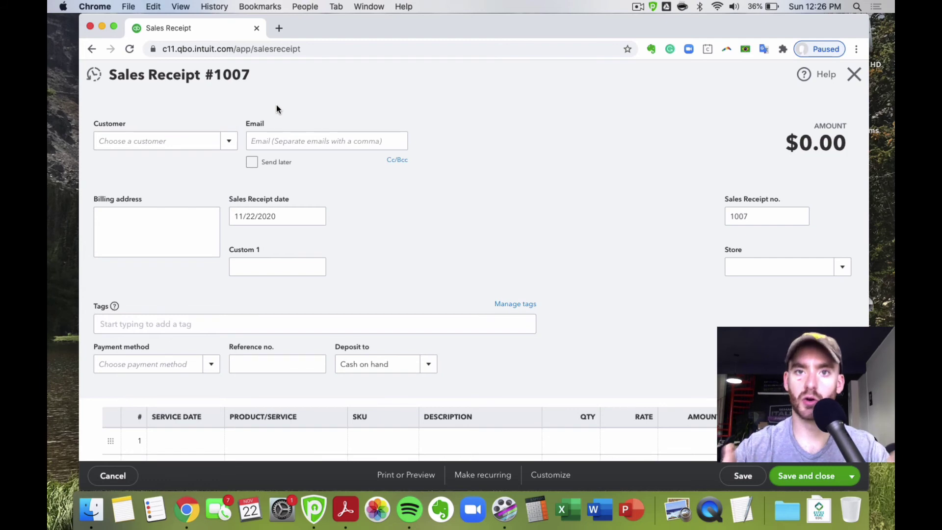
Choose Daily Sales as the customer on the sales receipt
{"action": "left_click", "coordinate": [228, 145]}
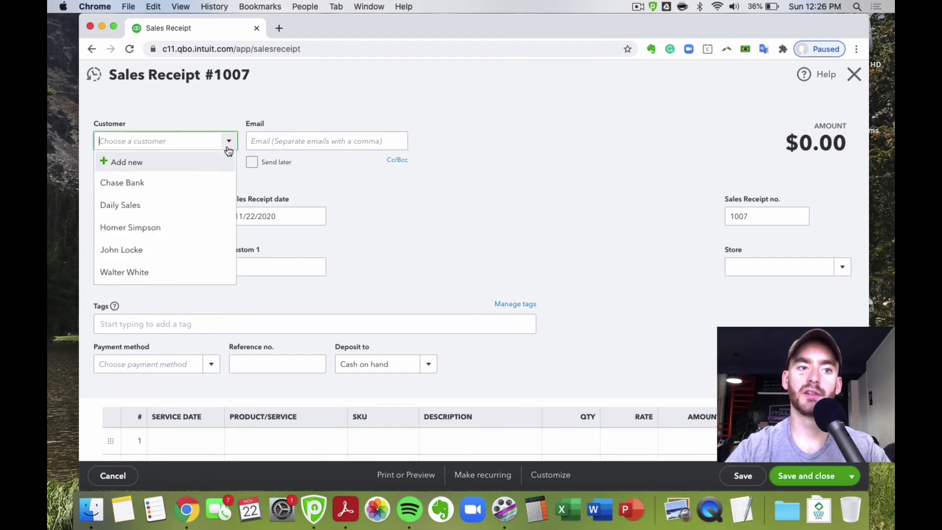
{"action": "left_click", "coordinate": [162, 202]}
{"action": "left_click", "coordinate": [535, 115]}
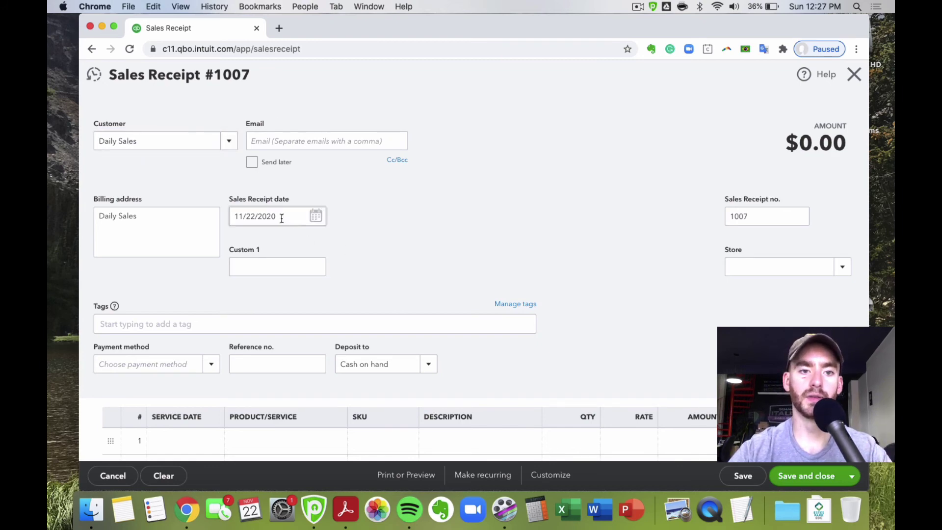
Leave the receipt's store blank and set the deposit account to Undeposited Funds
{"action": "scroll", "coordinate": [635, 219], "scroll_direction": "down", "scroll_amount": 5}
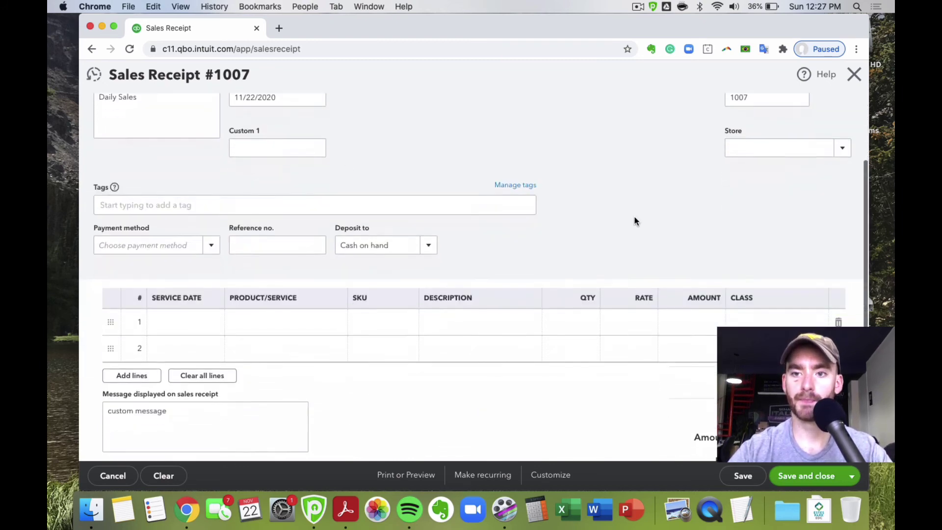
{"action": "left_click", "coordinate": [844, 141]}
{"action": "left_click", "coordinate": [642, 95]}
{"action": "scroll", "coordinate": [641, 95], "scroll_direction": "down", "scroll_amount": 2}
{"action": "scroll", "coordinate": [575, 179], "scroll_direction": "down", "scroll_amount": 3}
{"action": "scroll", "coordinate": [215, 235], "scroll_direction": "up", "scroll_amount": 4}
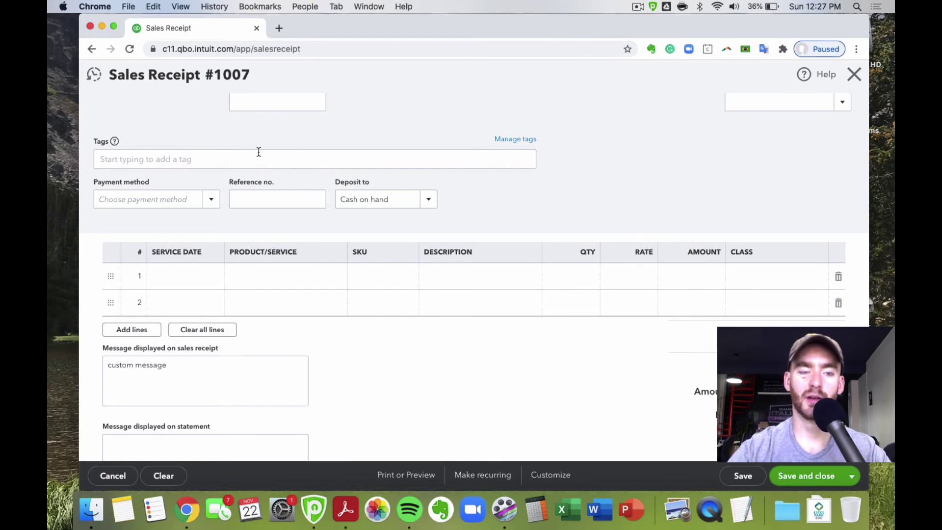
{"action": "left_click", "coordinate": [428, 200]}
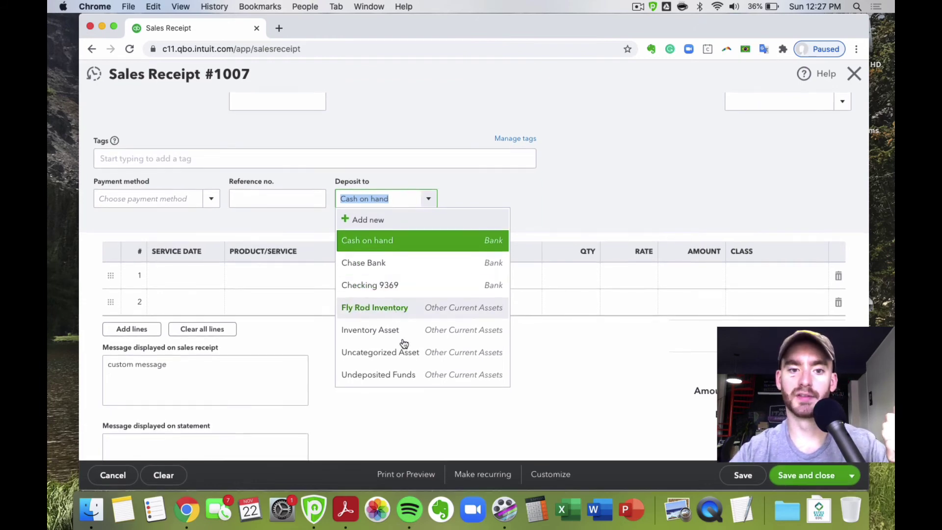
{"action": "left_click", "coordinate": [402, 372]}
Set the service date of the receipt's first line to 11/22/2020
{"action": "scroll", "coordinate": [454, 184], "scroll_direction": "down", "scroll_amount": 1}
{"action": "scroll", "coordinate": [455, 185], "scroll_direction": "down", "scroll_amount": 3}
{"action": "left_click", "coordinate": [210, 189]}
{"action": "left_click", "coordinate": [213, 190]}
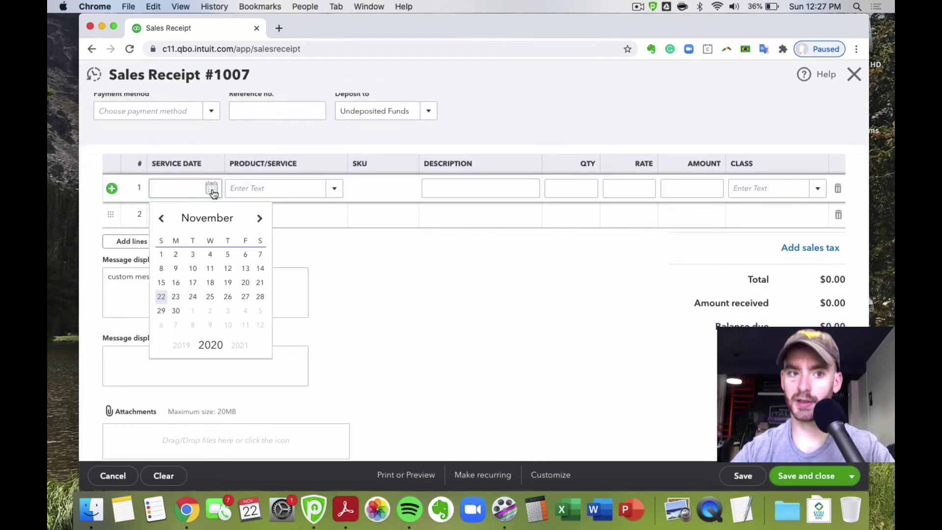
{"action": "left_click", "coordinate": [161, 297]}
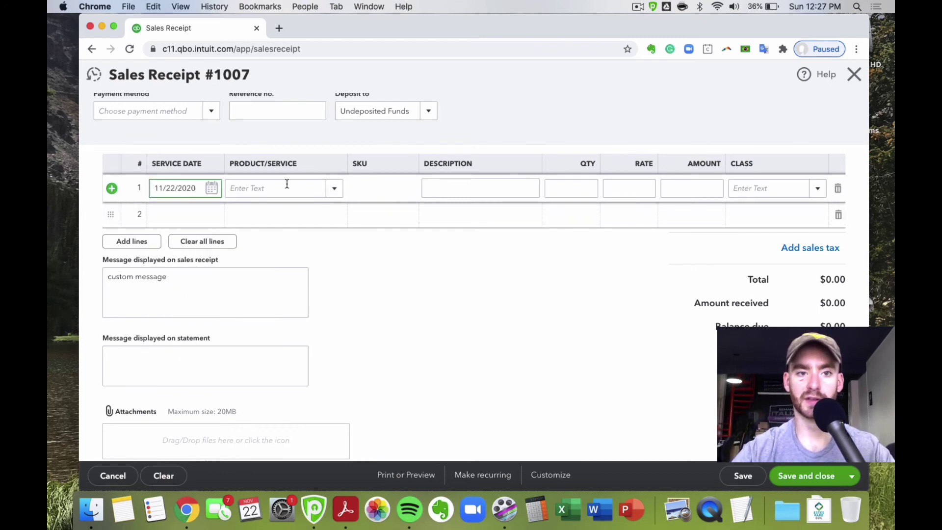
{"action": "scroll", "coordinate": [388, 219], "scroll_direction": "down", "scroll_amount": 1}
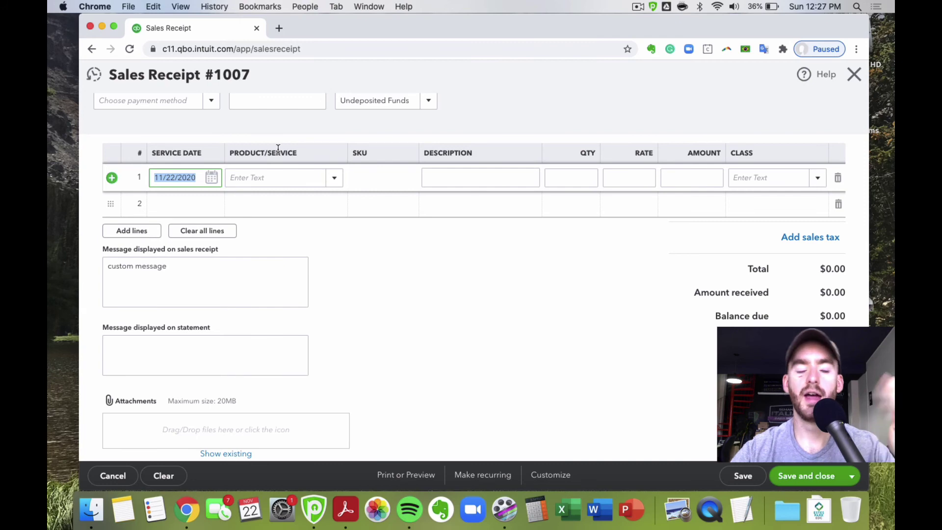
{"action": "left_click", "coordinate": [410, 304]}
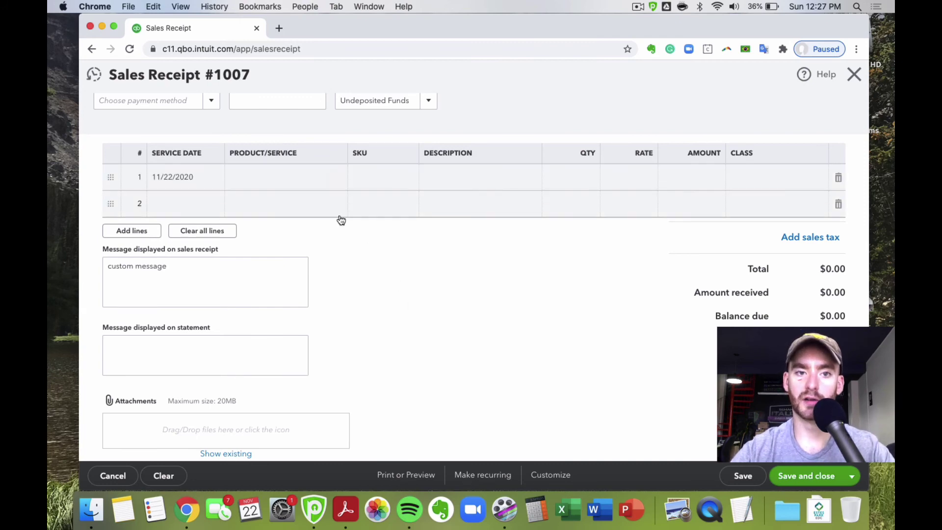
{"action": "left_click", "coordinate": [316, 178]}
{"action": "left_click", "coordinate": [335, 179]}
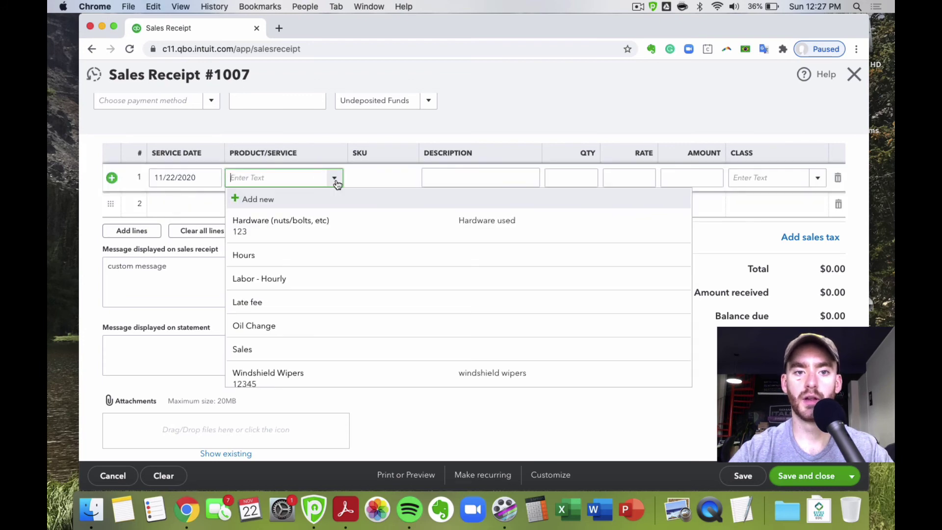
{"action": "scroll", "coordinate": [379, 232], "scroll_direction": "down", "scroll_amount": 1}
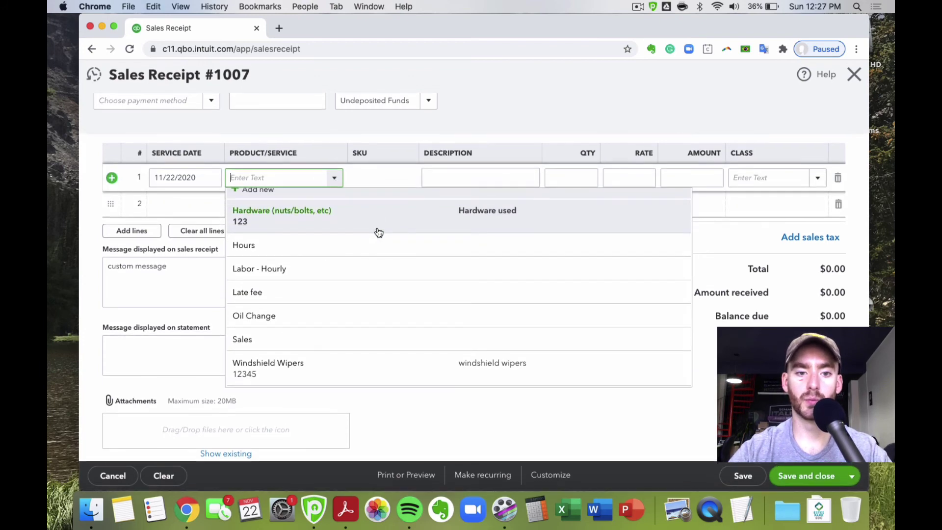
{"action": "scroll", "coordinate": [390, 359], "scroll_direction": "up", "scroll_amount": 1}
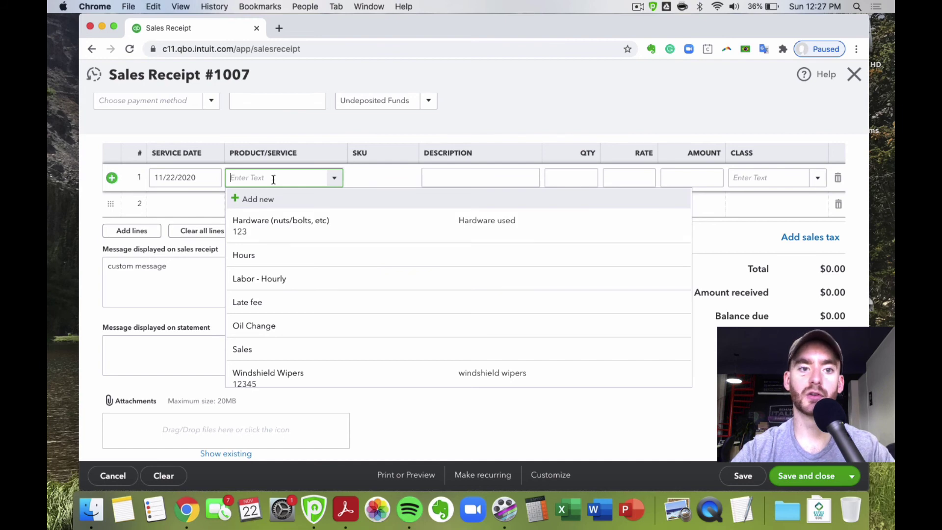
{"action": "left_click", "coordinate": [276, 205]}
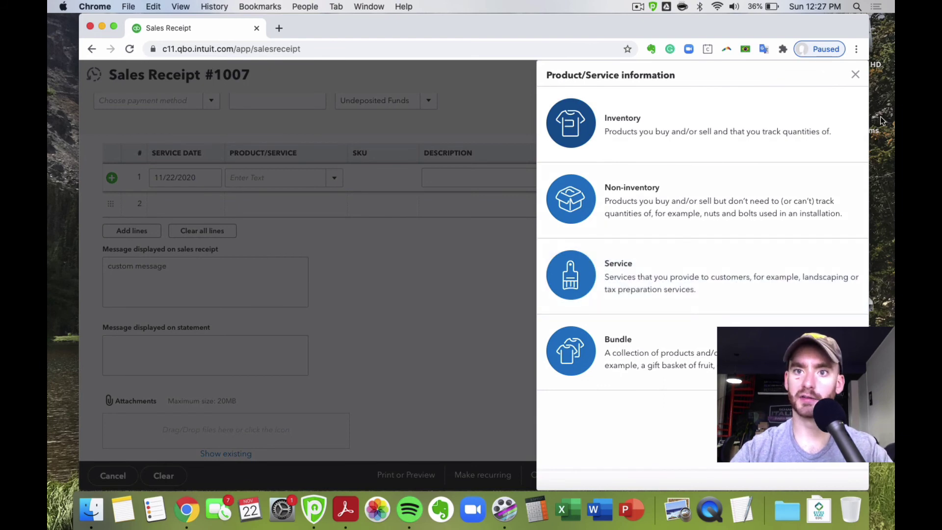
{"action": "left_click", "coordinate": [855, 76]}
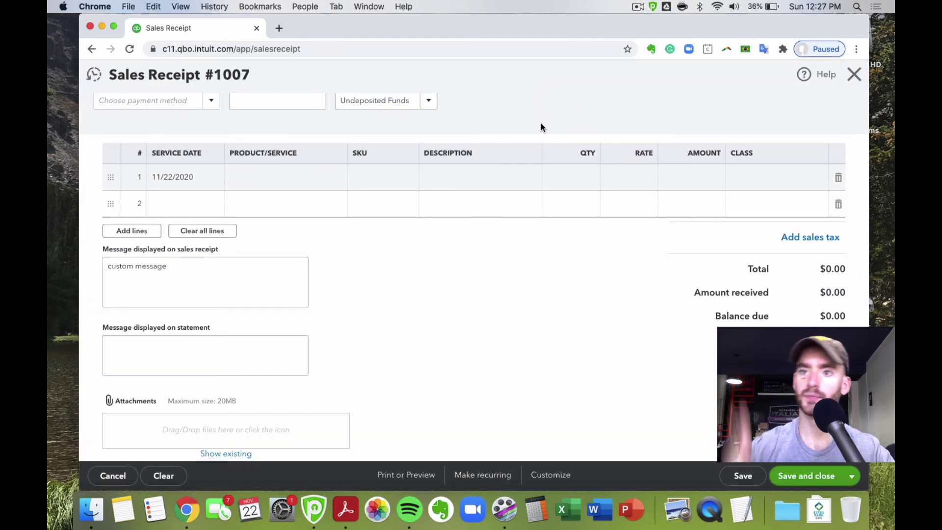
{"action": "left_click", "coordinate": [314, 177]}
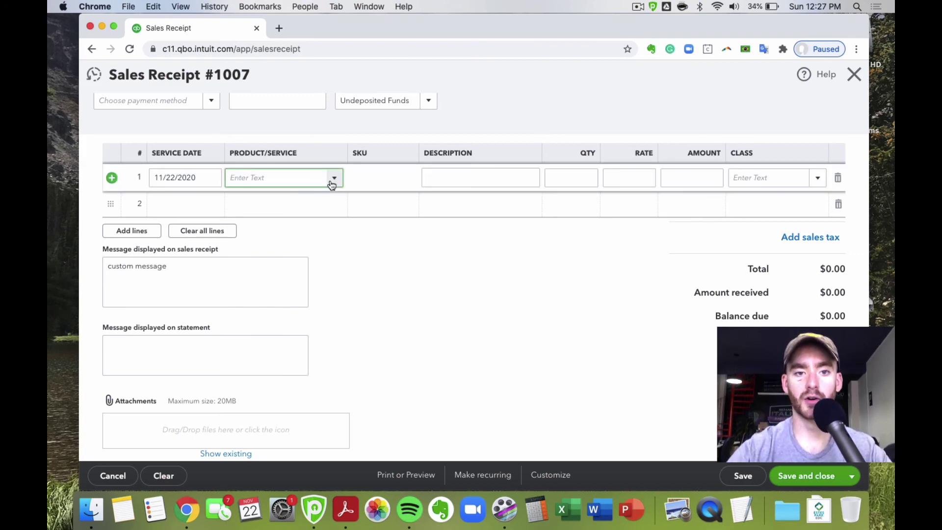
{"action": "left_click", "coordinate": [333, 179]}
{"action": "left_click", "coordinate": [548, 103]}
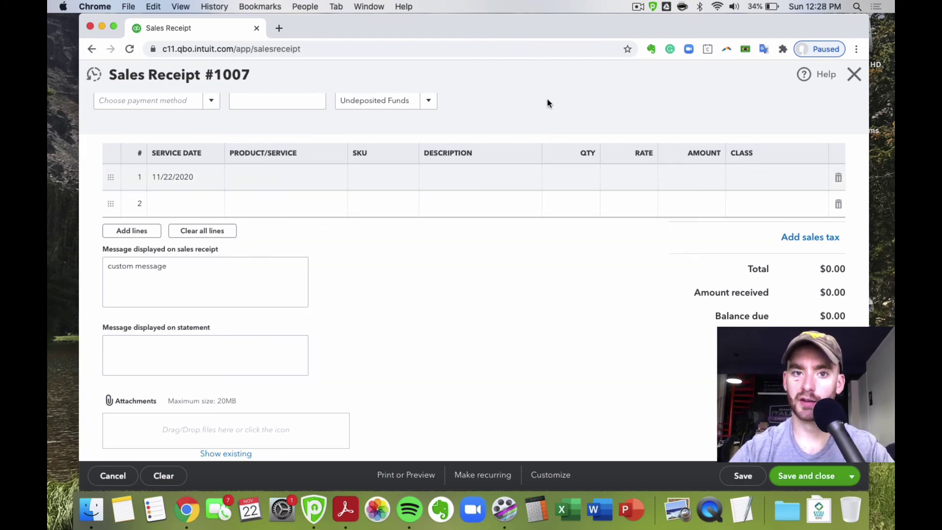
Assign the Labor - Hourly service to the first line and enter "labor" as its description
{"action": "left_click", "coordinate": [304, 176]}
{"action": "left_click", "coordinate": [337, 182]}
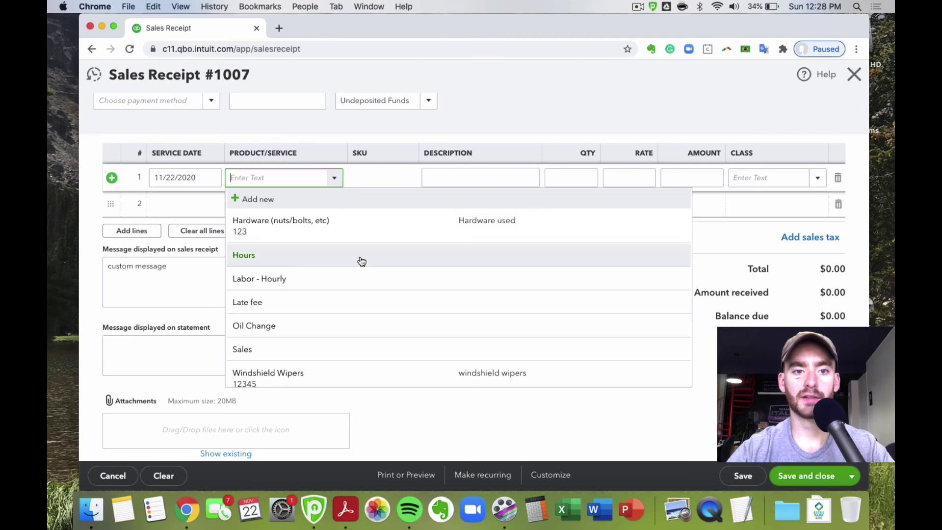
{"action": "scroll", "coordinate": [373, 304], "scroll_direction": "down", "scroll_amount": 1}
{"action": "left_click", "coordinate": [319, 273]}
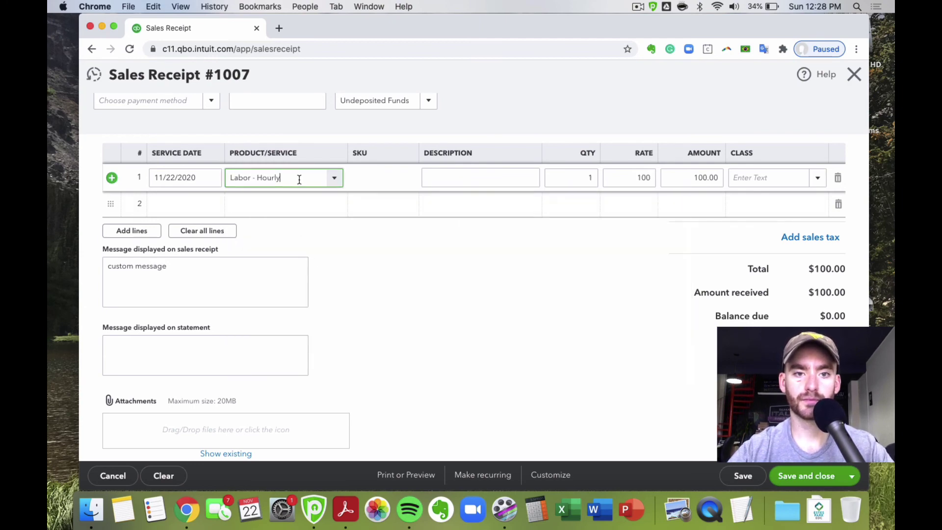
{"action": "left_click", "coordinate": [478, 177]}
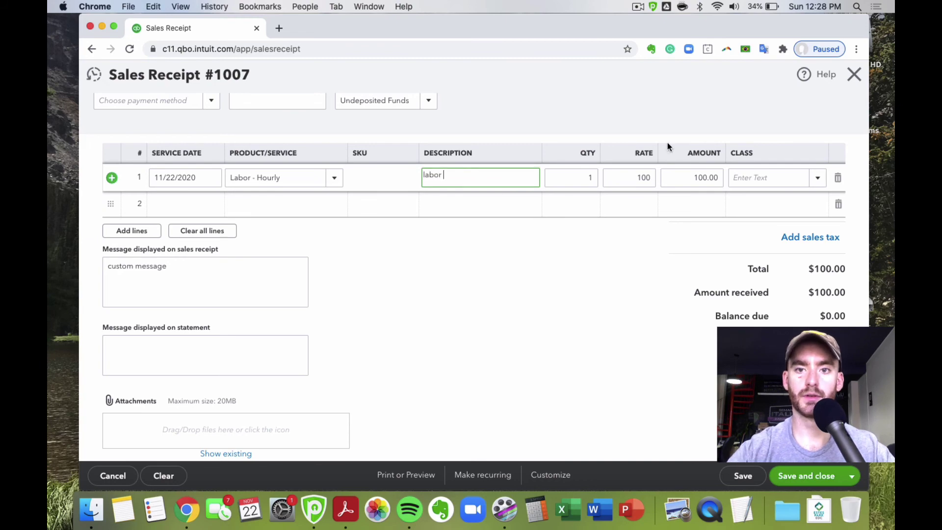
{"action": "left_click", "coordinate": [573, 175]}
{"action": "left_click", "coordinate": [563, 119]}
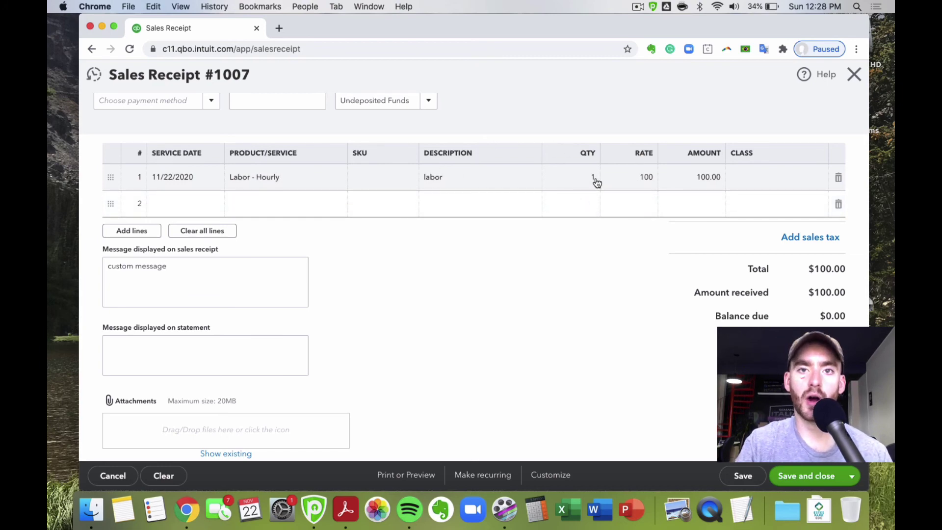
Set the labor line's rate to 150 and its quantity to 3
{"action": "left_click", "coordinate": [635, 179]}
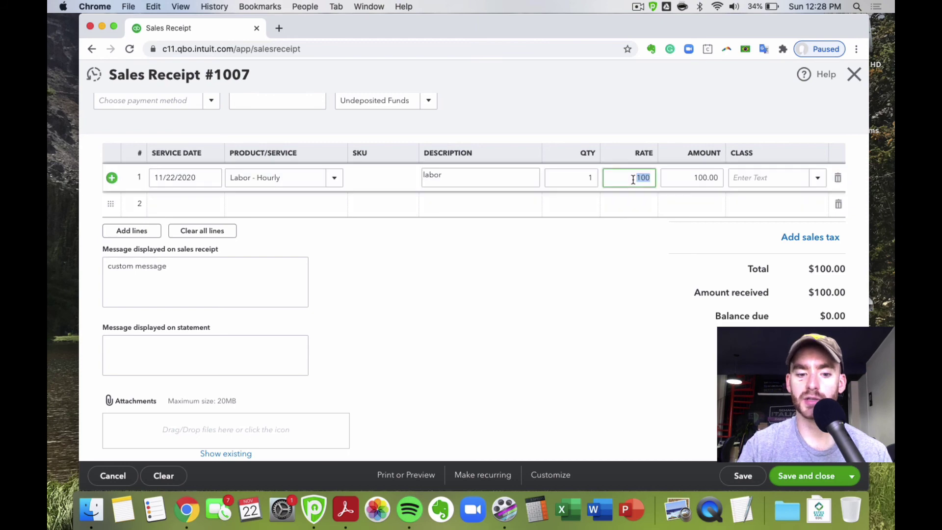
{"action": "left_click", "coordinate": [586, 240]}
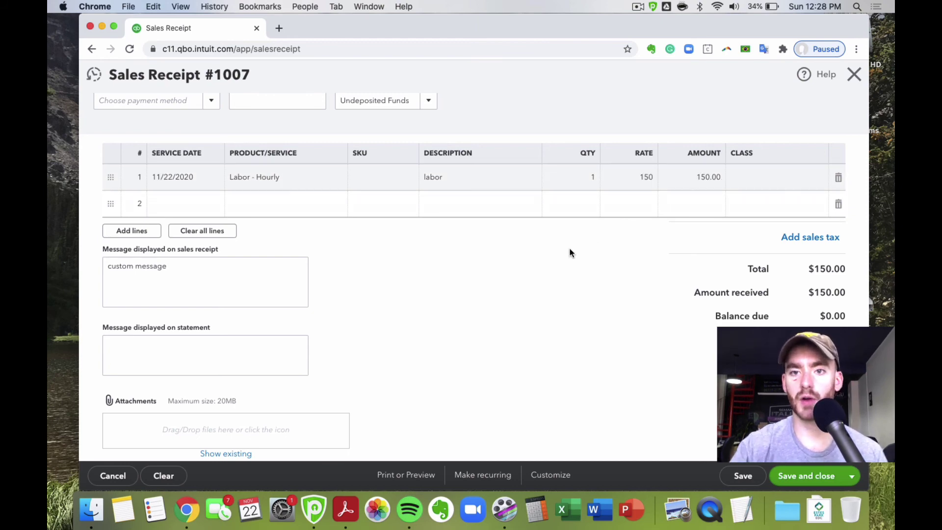
{"action": "left_click", "coordinate": [579, 175]}
{"action": "left_click", "coordinate": [542, 287]}
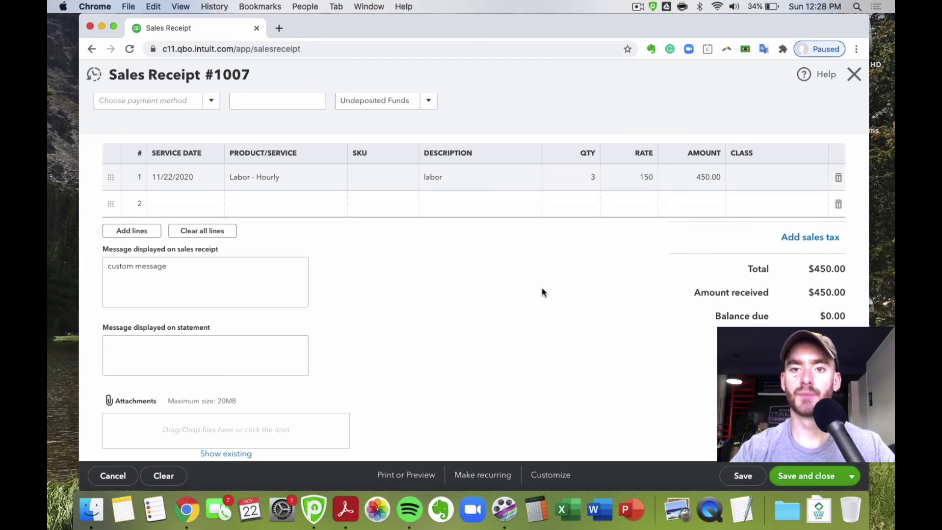
Add Windshield Wipers as the second line item with the service date 11/22/2020
{"action": "scroll", "coordinate": [677, 196], "scroll_direction": "up", "scroll_amount": 1}
{"action": "scroll", "coordinate": [677, 196], "scroll_direction": "down", "scroll_amount": 1}
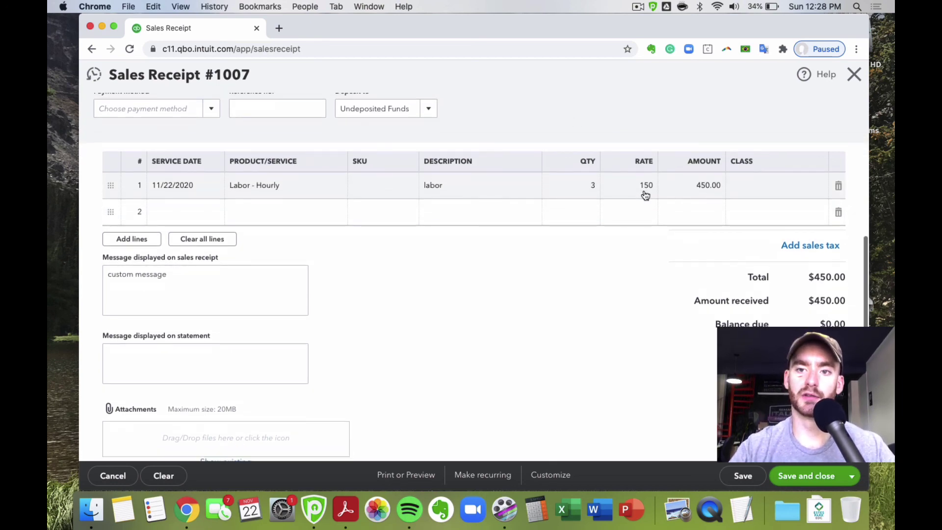
{"action": "left_click", "coordinate": [267, 211]}
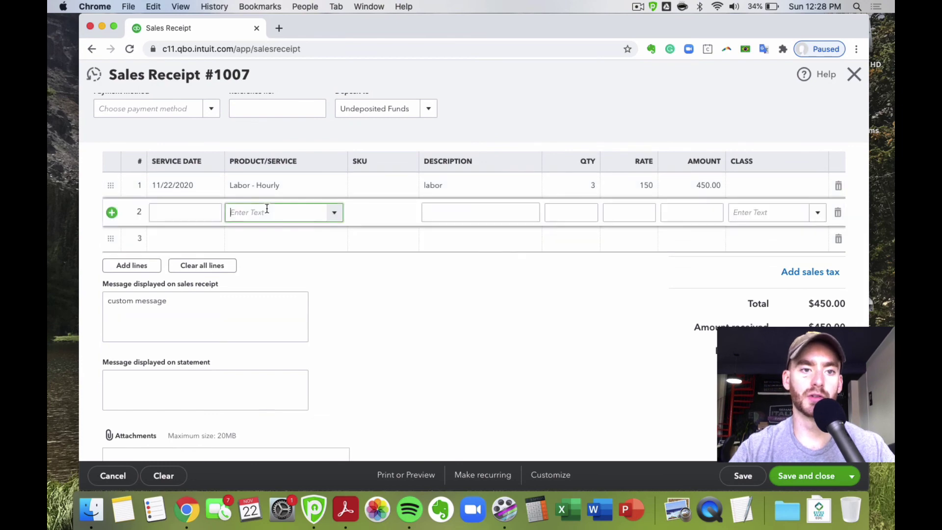
{"action": "left_click", "coordinate": [327, 212]}
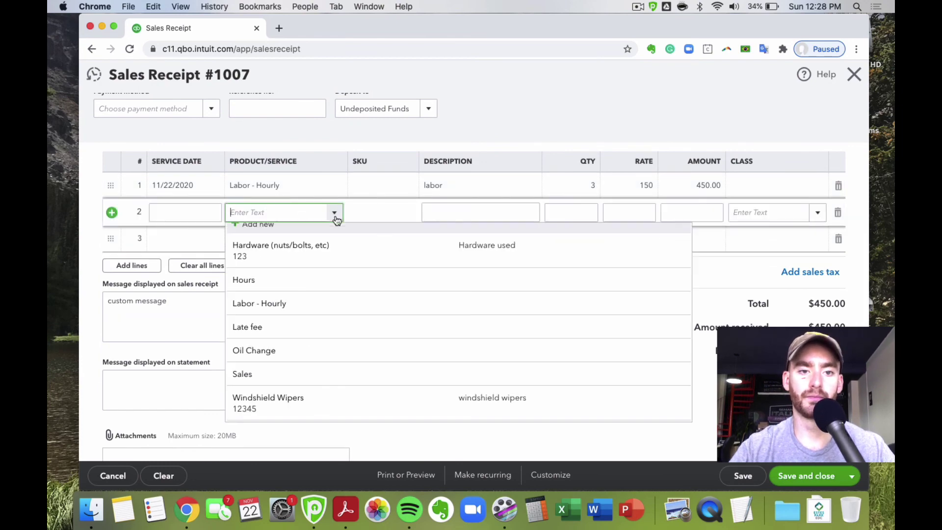
{"action": "left_click", "coordinate": [345, 398]}
{"action": "left_click", "coordinate": [178, 211]}
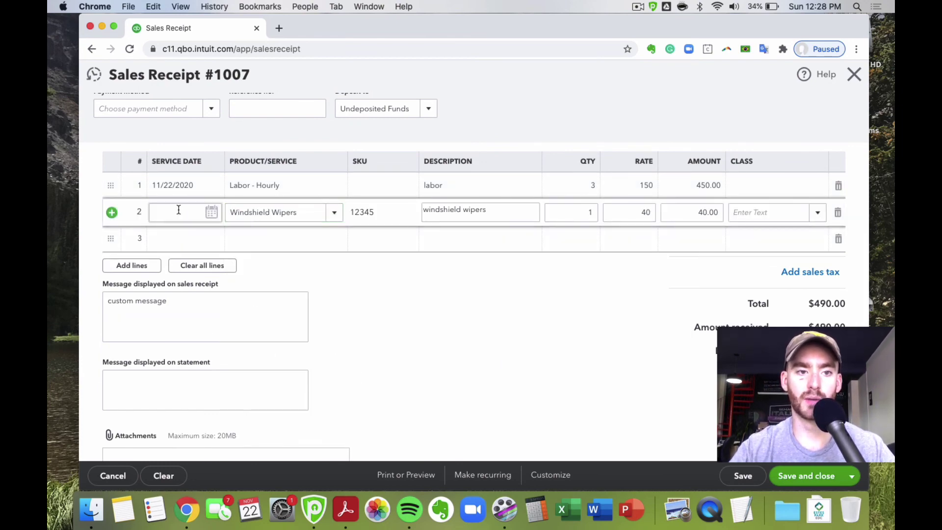
{"action": "left_click", "coordinate": [211, 213]}
{"action": "left_click", "coordinate": [162, 322]}
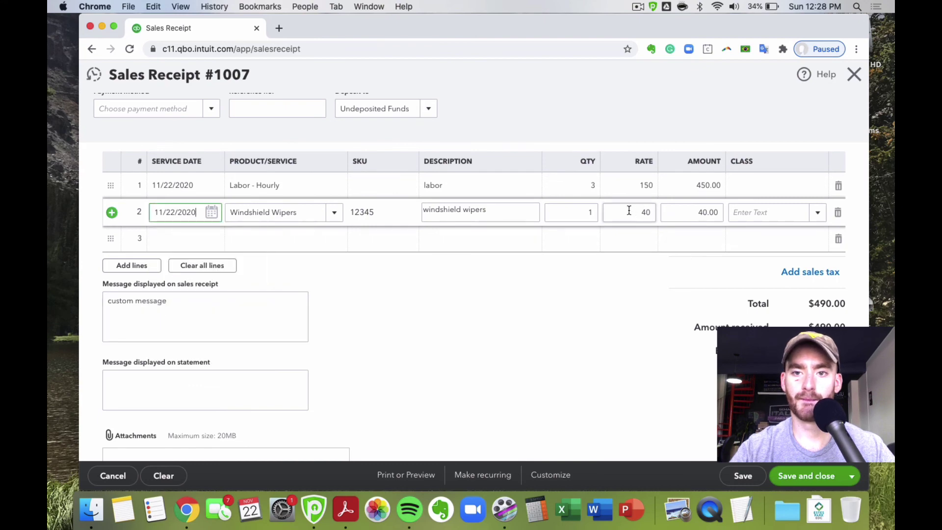
{"action": "left_click", "coordinate": [225, 288]}
Add Oil Change as the third line item with the service date 11/22/2020
{"action": "left_click", "coordinate": [195, 244]}
{"action": "left_click", "coordinate": [211, 239]}
{"action": "left_click", "coordinate": [164, 351]}
{"action": "left_click", "coordinate": [342, 247]}
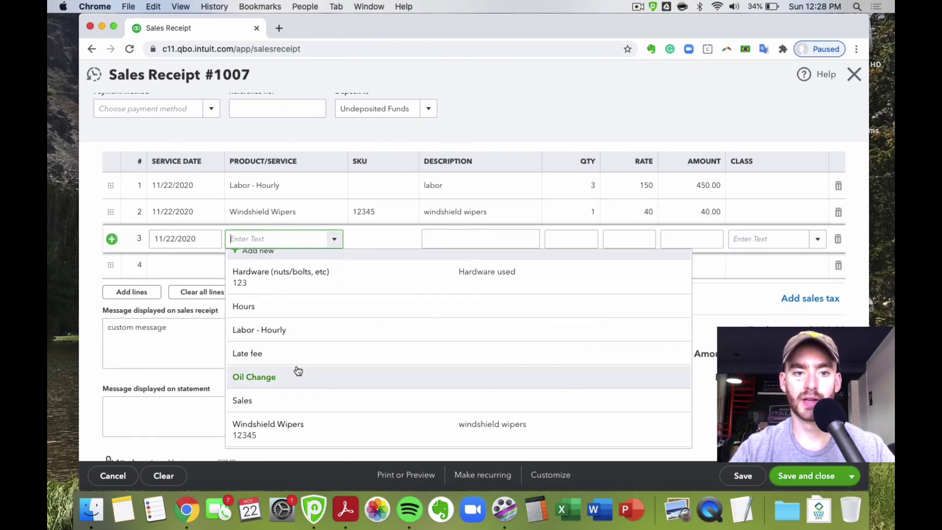
{"action": "left_click", "coordinate": [299, 376]}
Add Hardware (nuts/bolts, etc) as the fourth line item with the service date 11/22/2020 and a rate of 5
{"action": "left_click", "coordinate": [202, 272]}
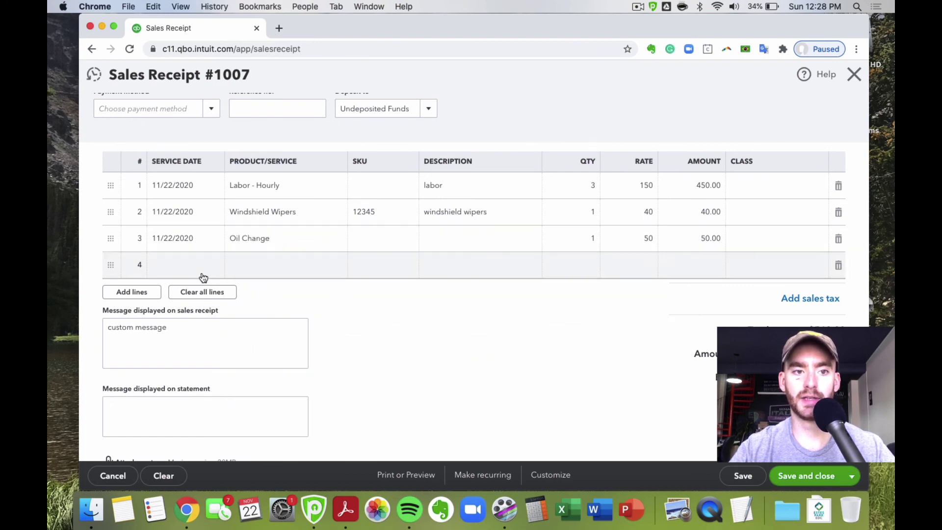
{"action": "left_click", "coordinate": [211, 267]}
{"action": "left_click", "coordinate": [161, 374]}
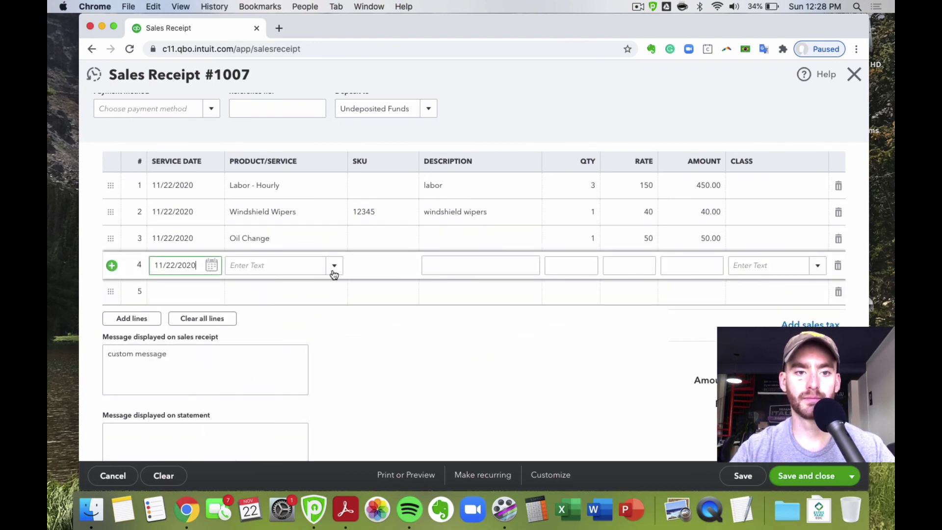
{"action": "left_click", "coordinate": [330, 267]}
{"action": "left_click", "coordinate": [352, 309]}
{"action": "left_click", "coordinate": [625, 263]}
{"action": "type", "text": "5"}
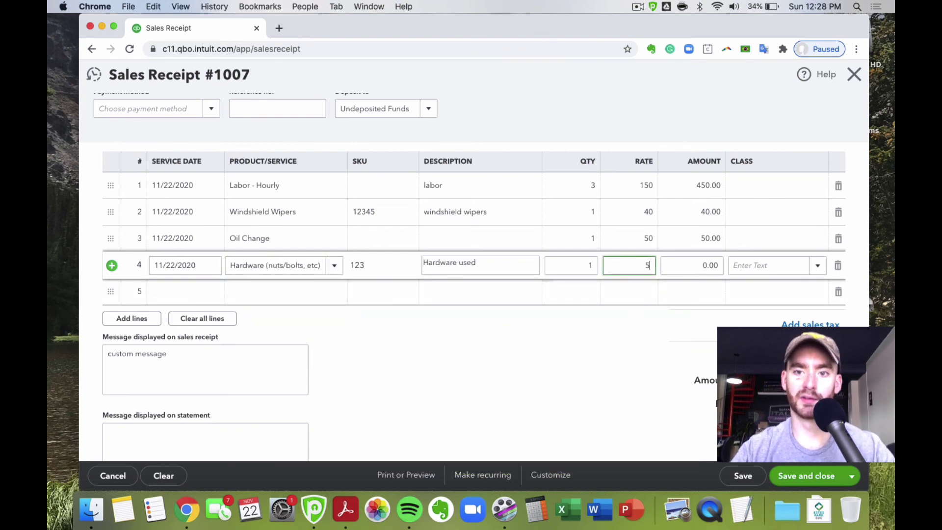
{"action": "left_click", "coordinate": [590, 334]}
Save and close the sales receipt, accepting the missing Class fields
{"action": "scroll", "coordinate": [584, 343], "scroll_direction": "up", "scroll_amount": 3}
{"action": "scroll", "coordinate": [582, 344], "scroll_direction": "down", "scroll_amount": 6}
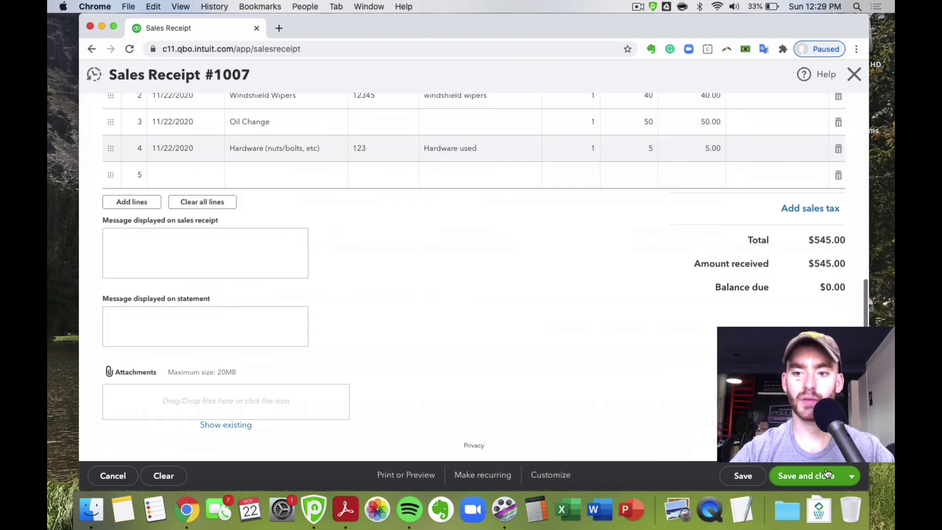
{"action": "left_click", "coordinate": [808, 476]}
{"action": "left_click", "coordinate": [587, 306]}
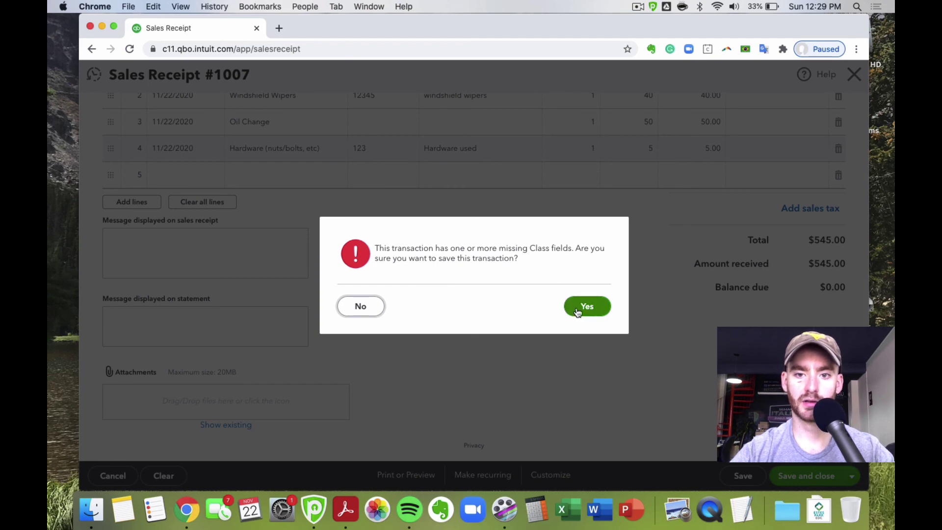
Find the Sales by Product/Service Summary report by searching for "prod" and review each item's sales, COGS and gross margin
{"action": "left_click", "coordinate": [221, 373]}
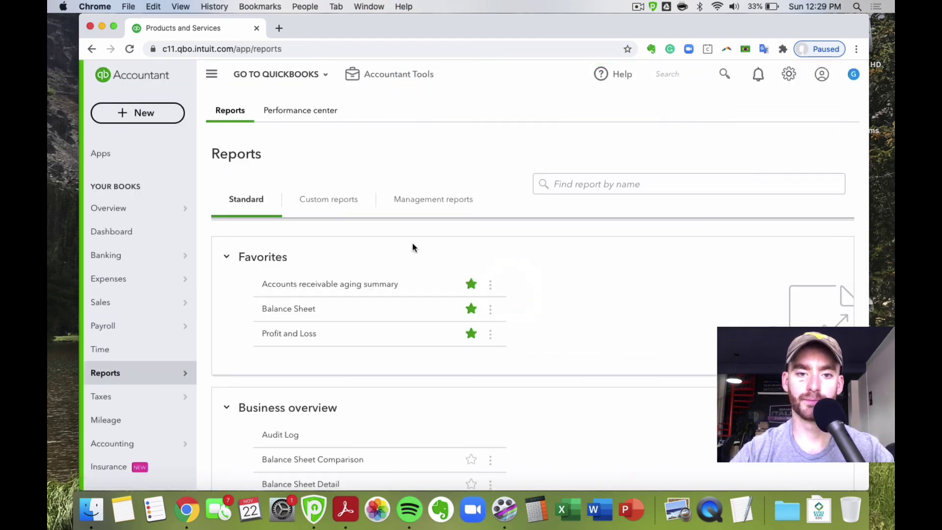
{"action": "left_click", "coordinate": [584, 184]}
{"action": "type", "text": "prod"}
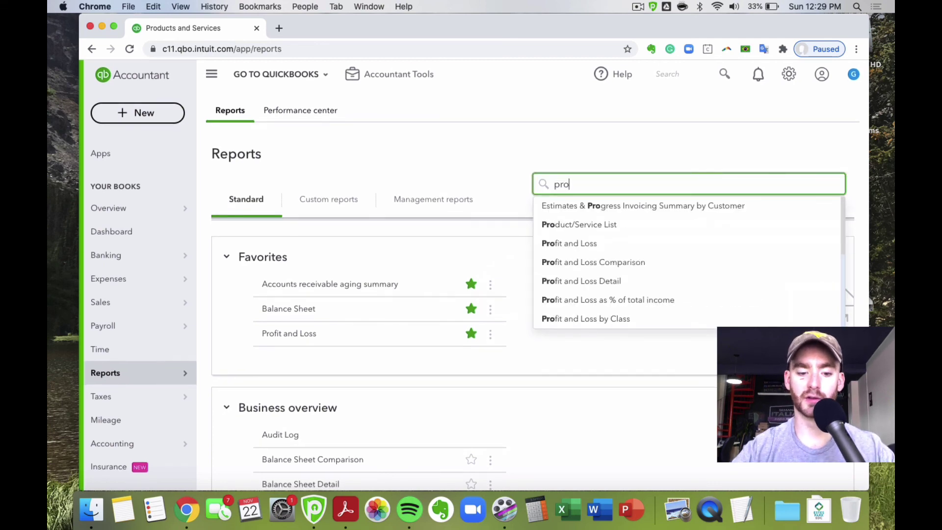
{"action": "left_click", "coordinate": [639, 263]}
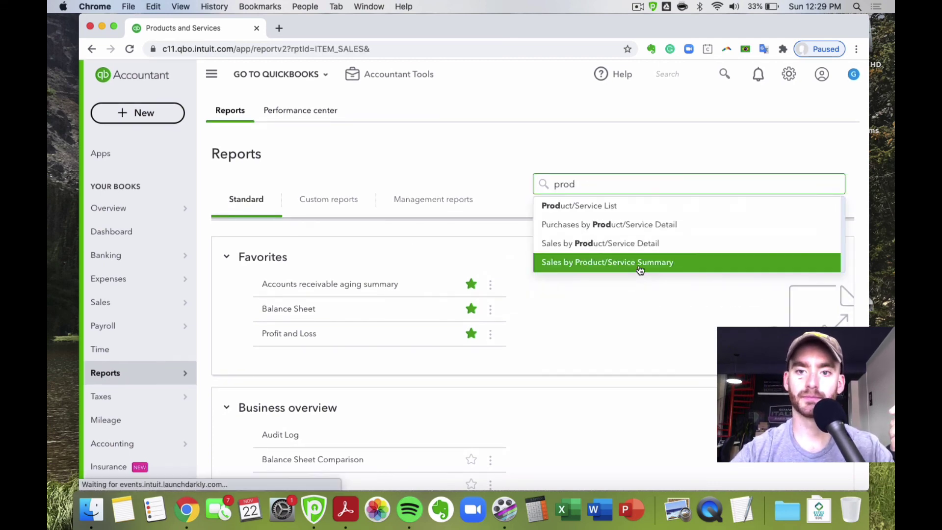
{"action": "scroll", "coordinate": [539, 212], "scroll_direction": "down", "scroll_amount": 1}
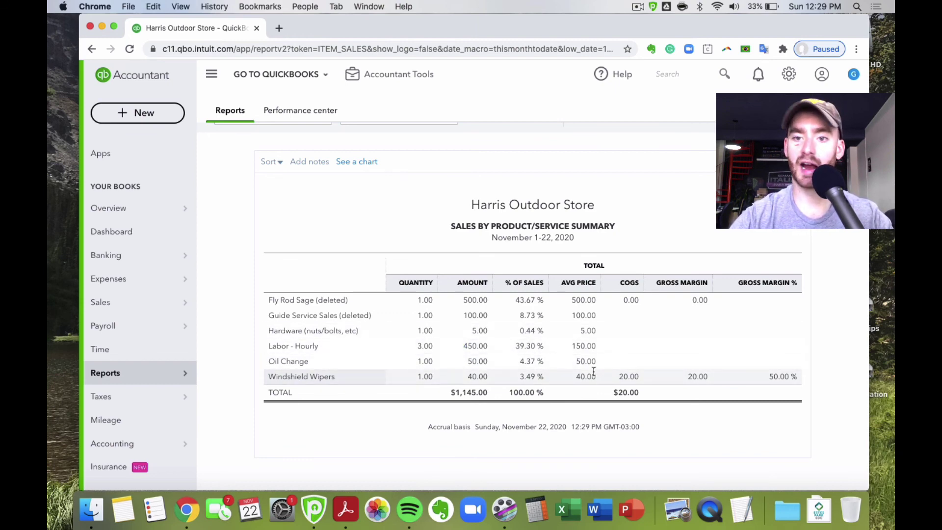
{"action": "scroll", "coordinate": [603, 373], "scroll_direction": "up", "scroll_amount": 1}
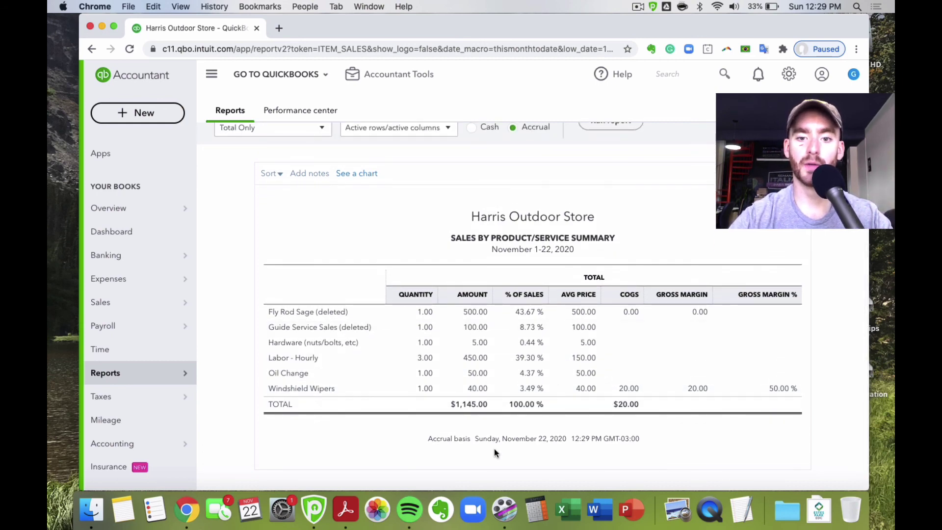
{"action": "scroll", "coordinate": [628, 429], "scroll_direction": "up", "scroll_amount": 2}
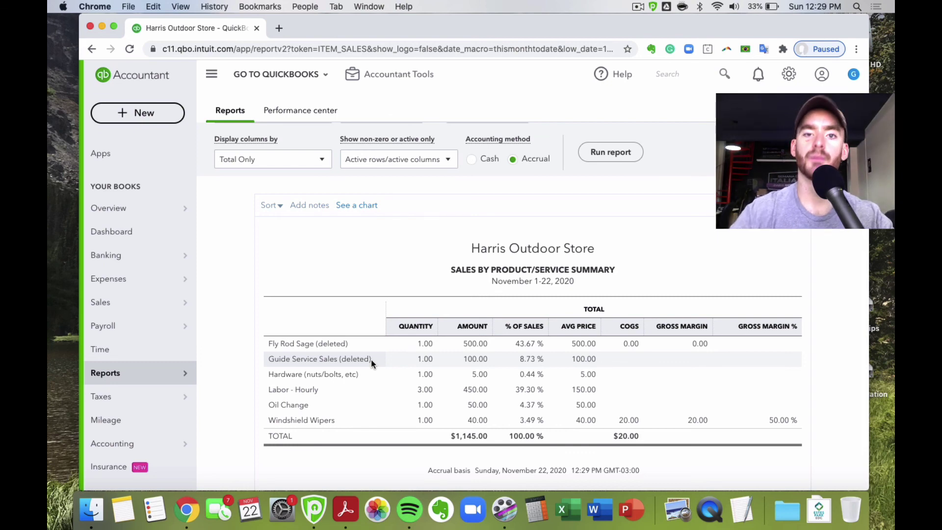
{"action": "scroll", "coordinate": [371, 360], "scroll_direction": "up", "scroll_amount": 3}
Return to the report list, search for "prod" and review the transactions in the Sales by Product/Service Detail report
{"action": "left_click", "coordinate": [231, 169]}
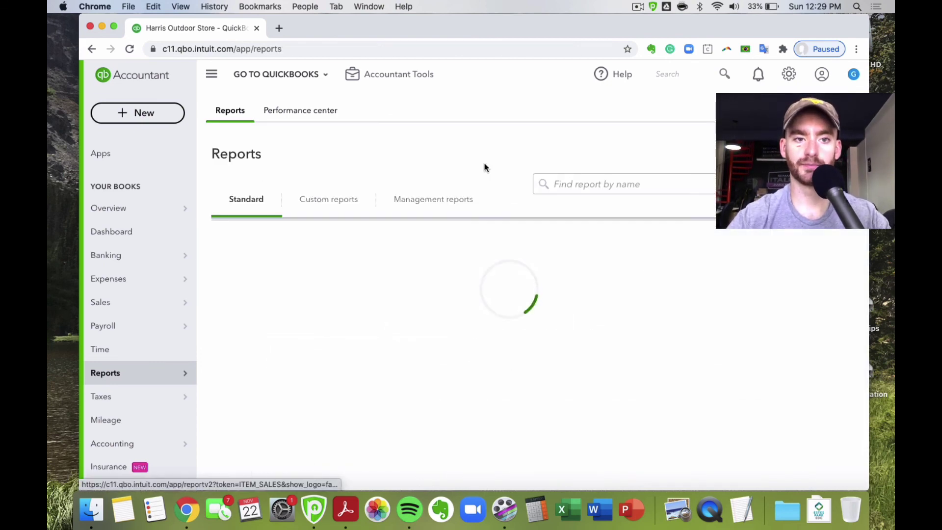
{"action": "left_click", "coordinate": [591, 173]}
{"action": "type", "text": "prod"}
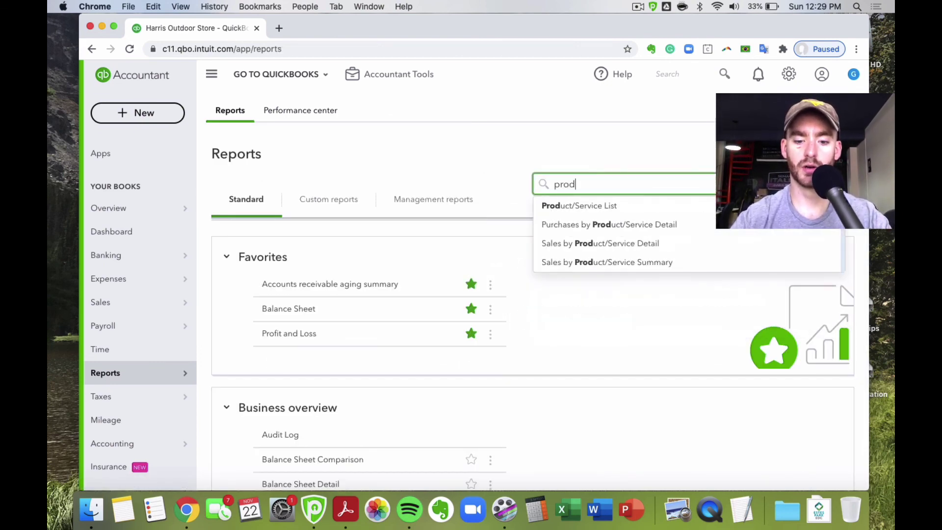
{"action": "left_click", "coordinate": [663, 245]}
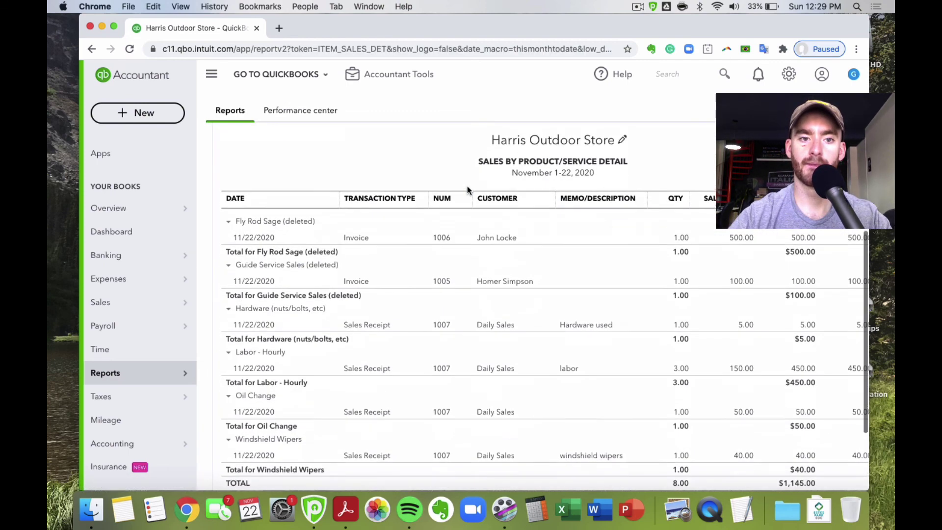
{"action": "scroll", "coordinate": [450, 305], "scroll_direction": "down", "scroll_amount": 4}
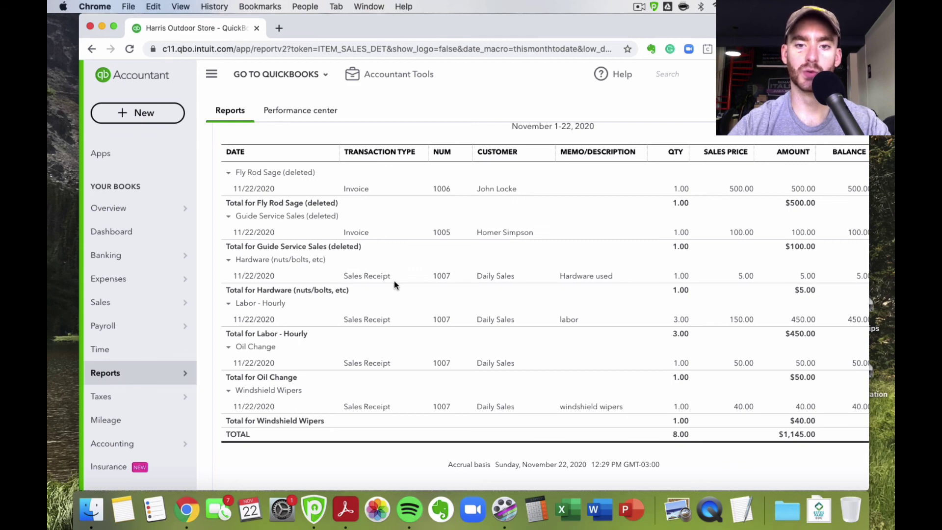
{"action": "scroll", "coordinate": [431, 308], "scroll_direction": "up", "scroll_amount": 1}
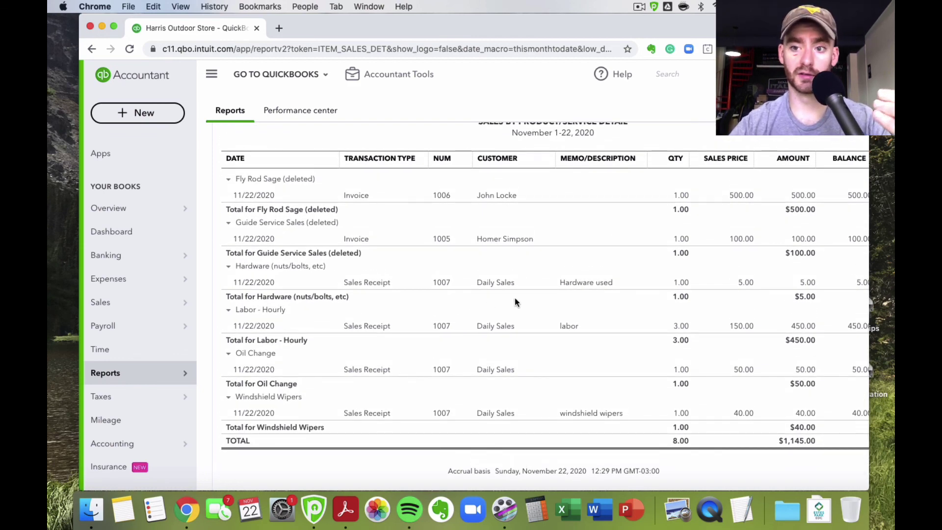
{"action": "scroll", "coordinate": [441, 269], "scroll_direction": "up", "scroll_amount": 5}
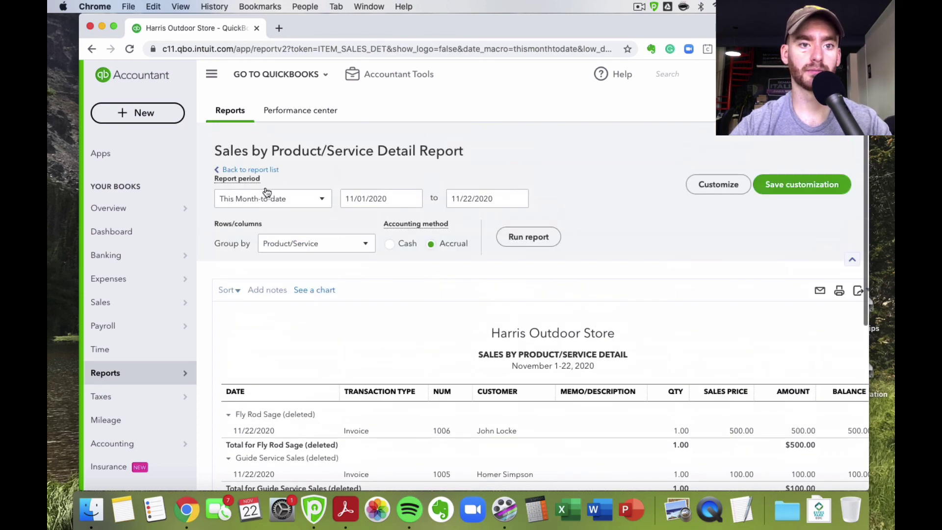
Return to the report list and review the income and cost of goods sold in the Profit and Loss report
{"action": "left_click", "coordinate": [270, 170]}
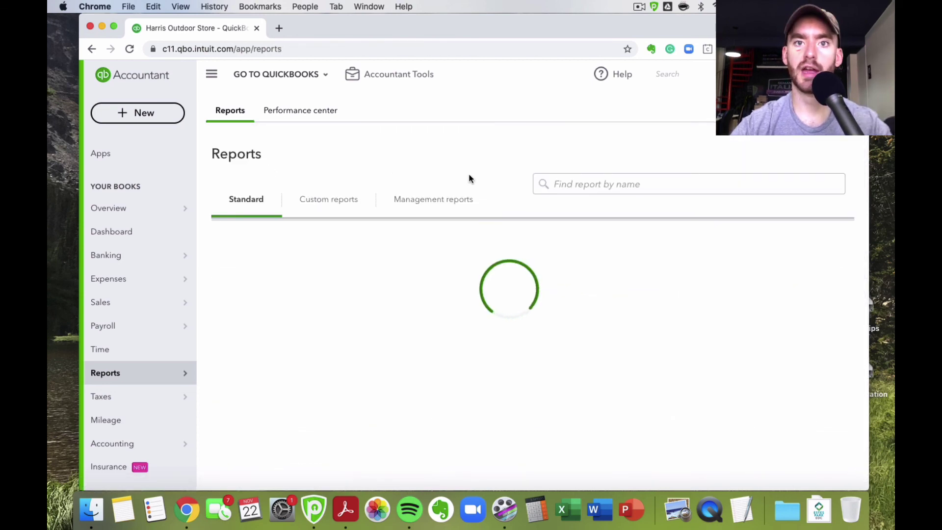
{"action": "left_click", "coordinate": [294, 334]}
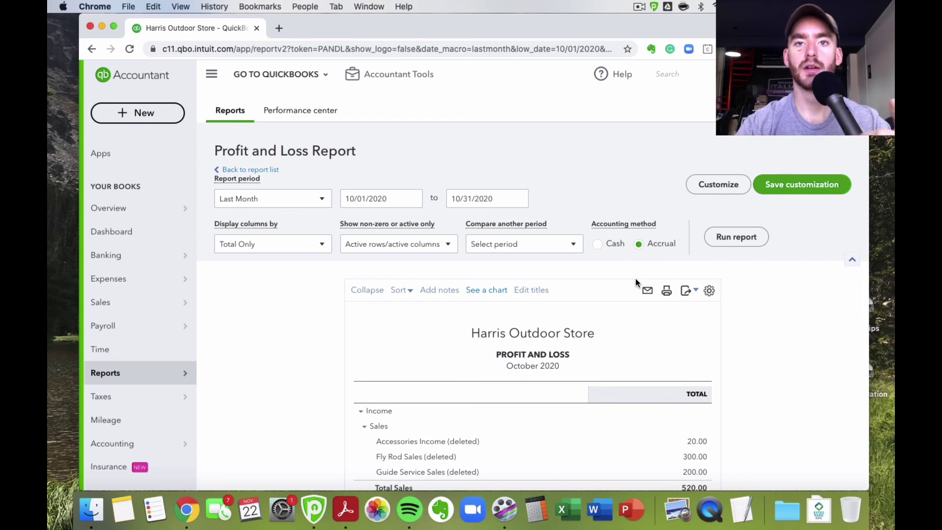
{"action": "scroll", "coordinate": [635, 280], "scroll_direction": "down", "scroll_amount": 5}
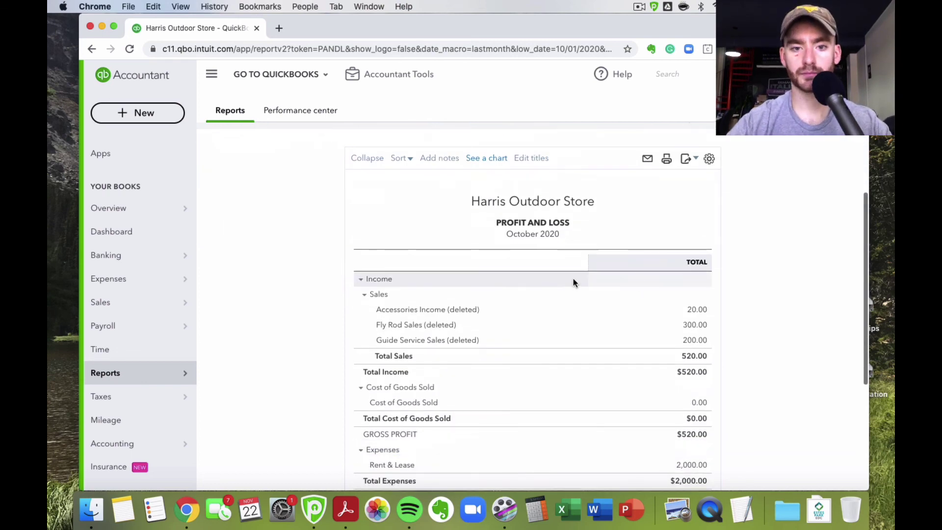
{"action": "scroll", "coordinate": [451, 278], "scroll_direction": "down", "scroll_amount": 1}
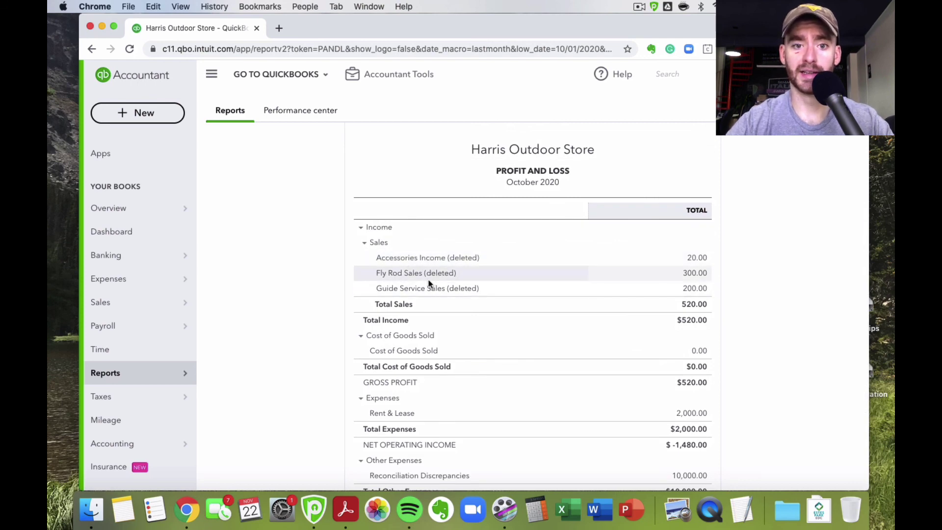
{"action": "scroll", "coordinate": [412, 258], "scroll_direction": "up", "scroll_amount": 5}
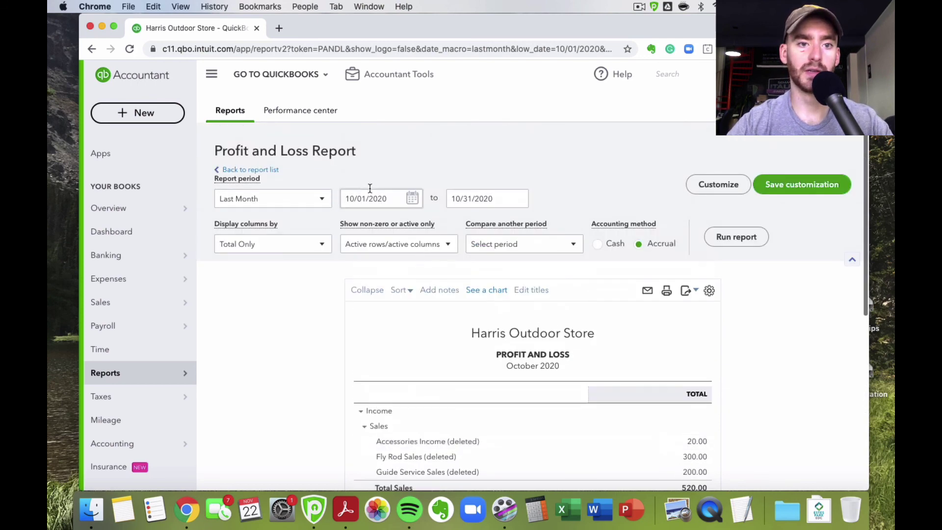
Set the Profit and Loss report's end date to 11/22/2020, rerun it and review the income and cost of goods sold
{"action": "left_click", "coordinate": [522, 201]}
{"action": "left_click", "coordinate": [556, 229]}
{"action": "left_click", "coordinate": [465, 305]}
{"action": "left_click", "coordinate": [754, 244]}
{"action": "scroll", "coordinate": [611, 186], "scroll_direction": "down", "scroll_amount": 5}
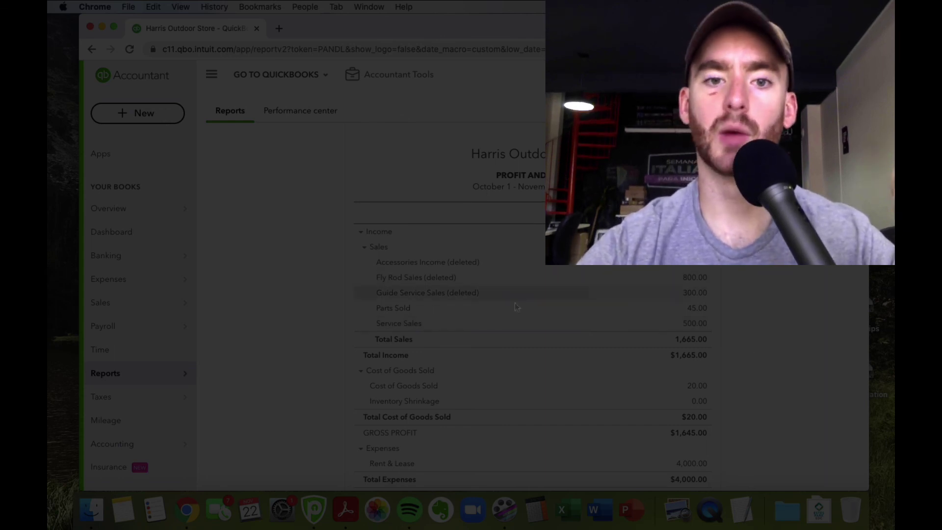
{"action": "scroll", "coordinate": [255, 273], "scroll_direction": "up", "scroll_amount": 4}
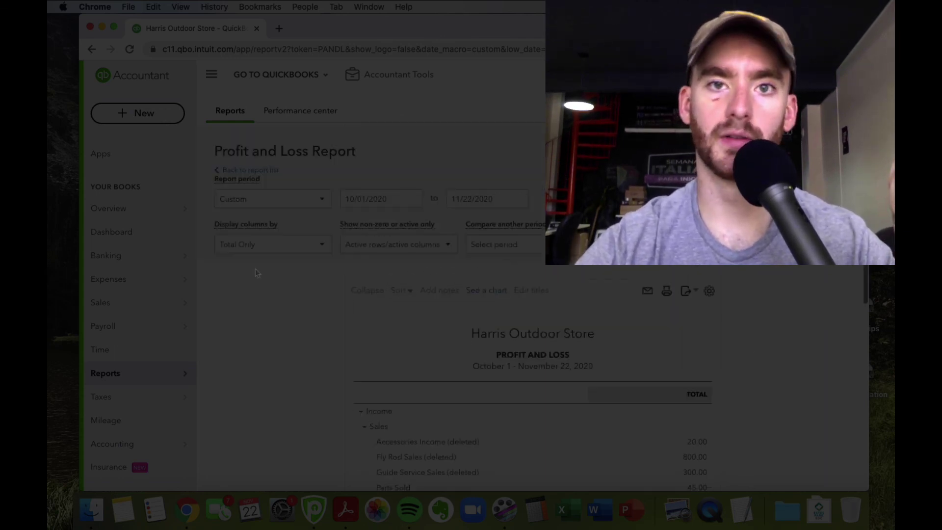